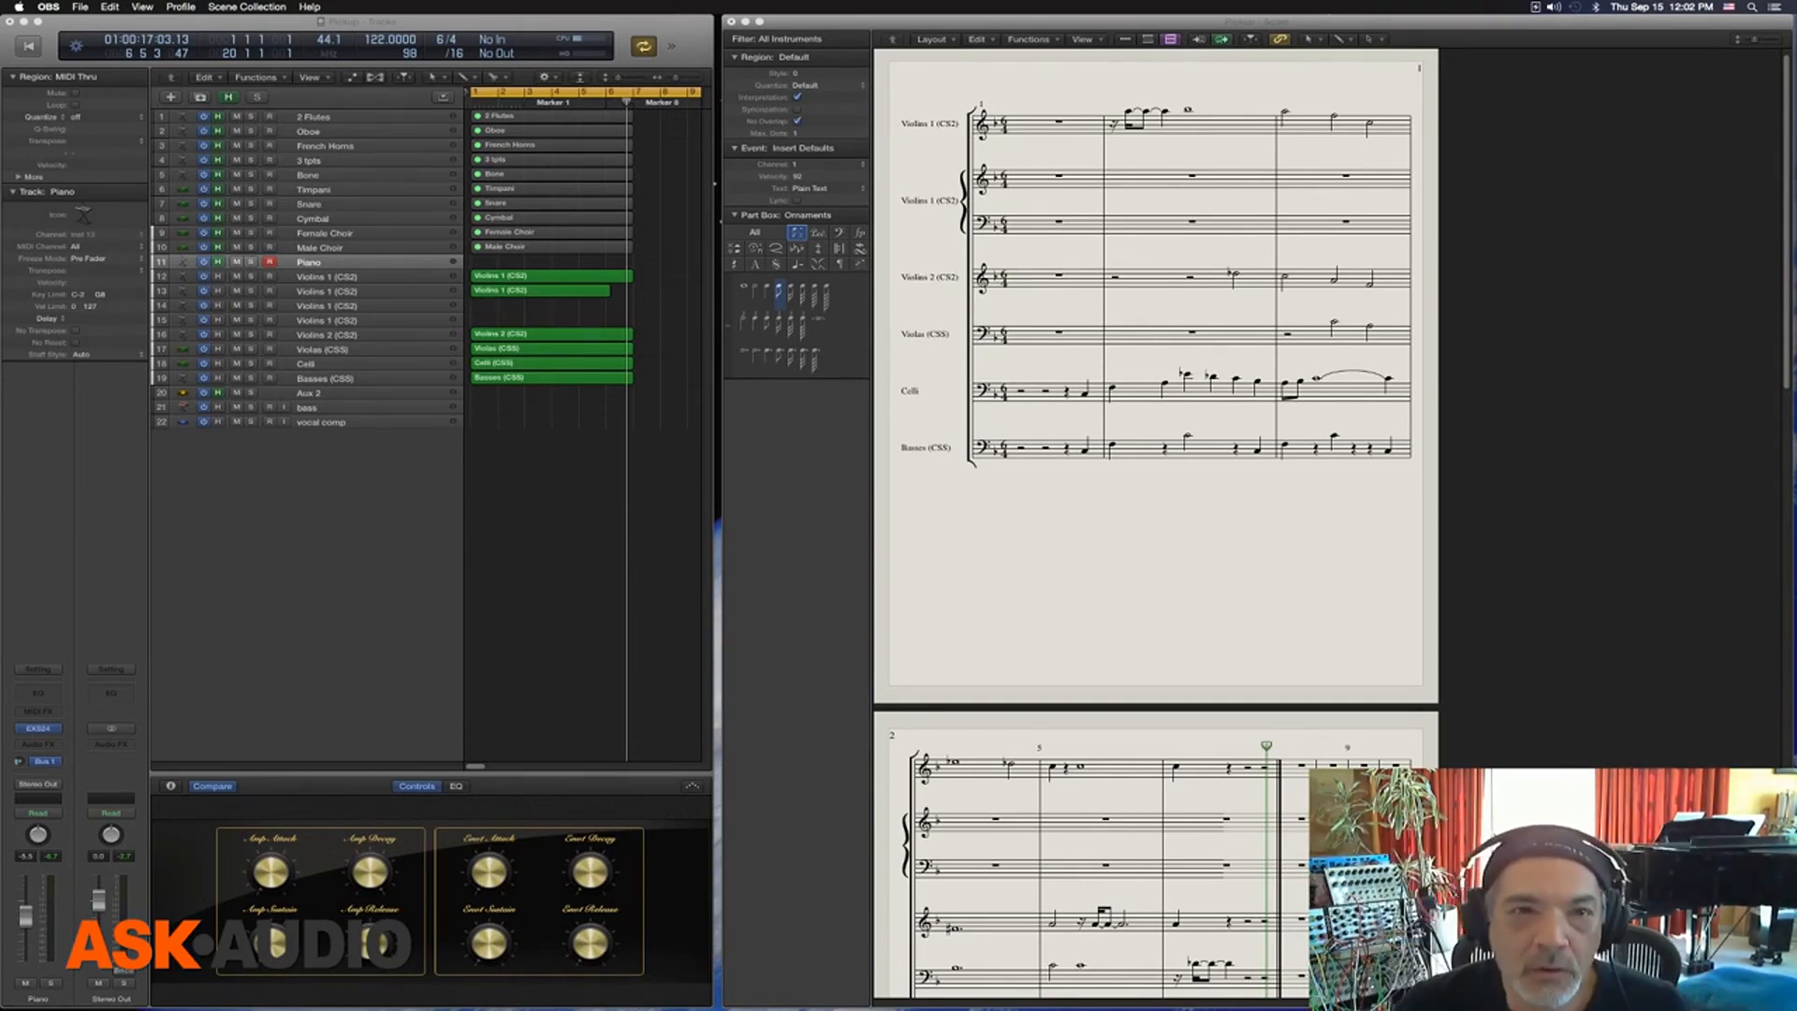
Set the score's paper size to Tabloid (11 by 17 inches) in the page setup
{"action": "left_click", "coordinate": [678, 241]}
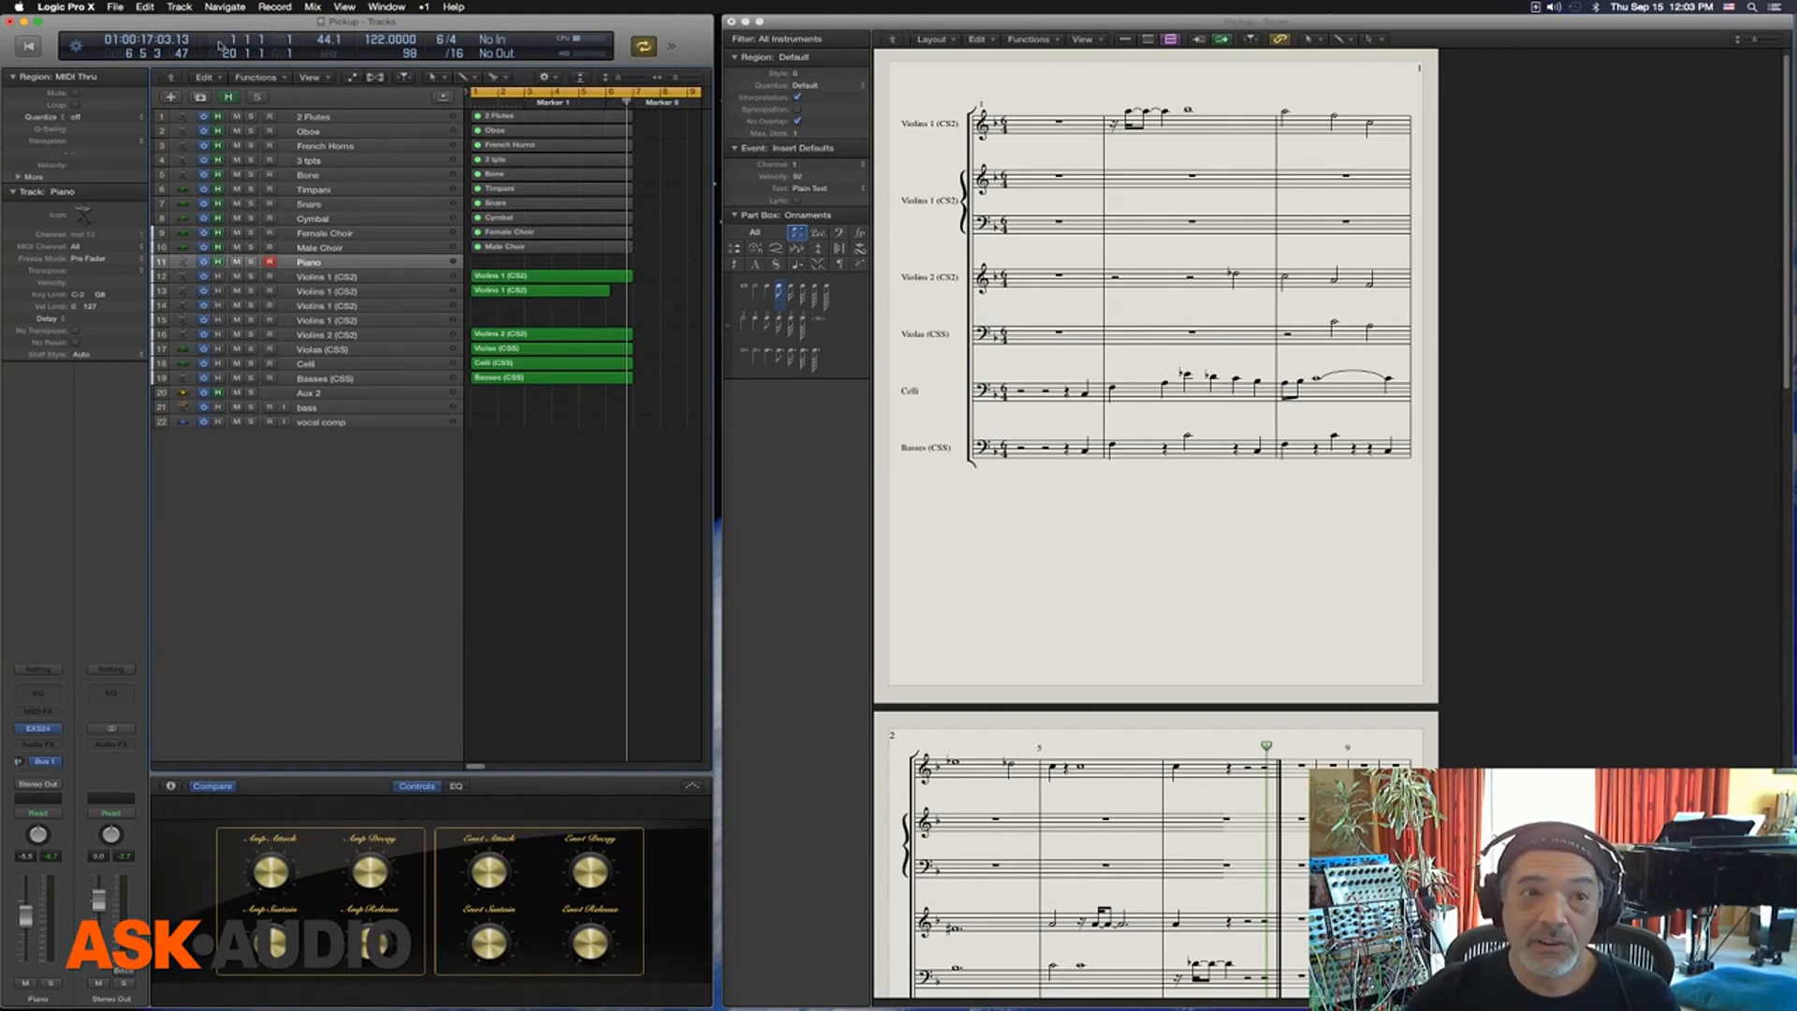
{"action": "left_click", "coordinate": [114, 8]}
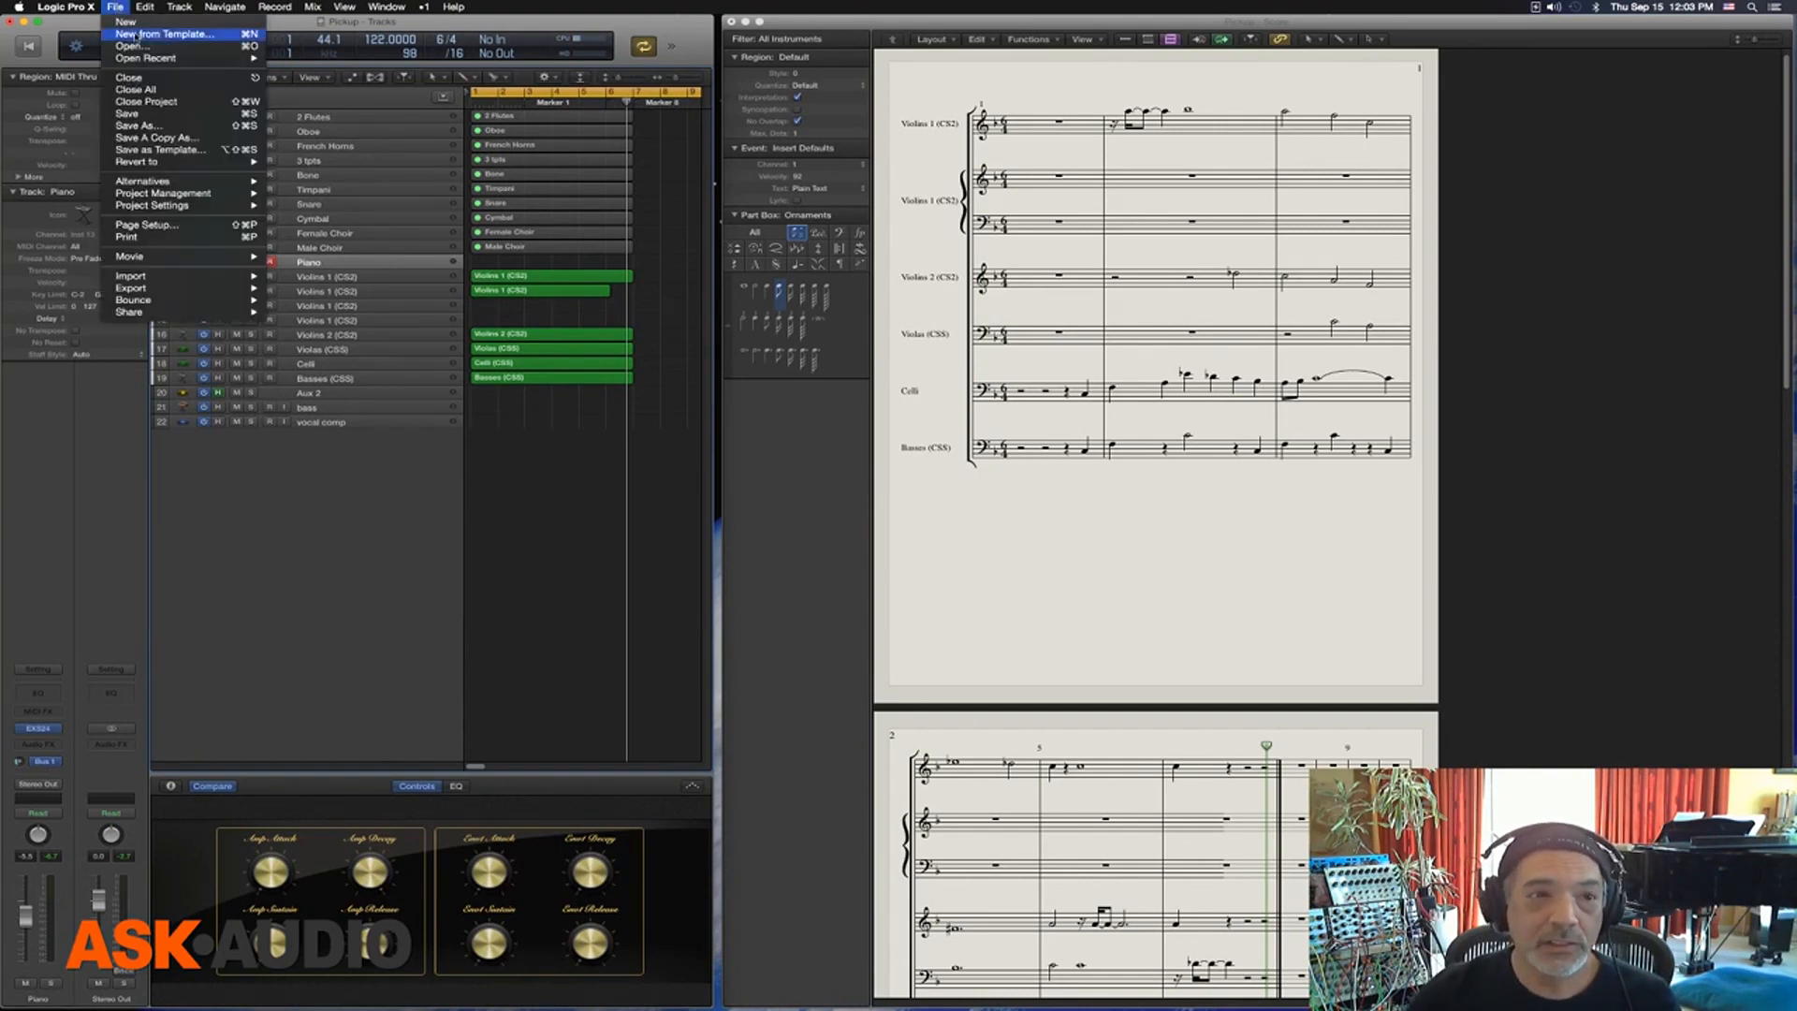
{"action": "left_click", "coordinate": [167, 232]}
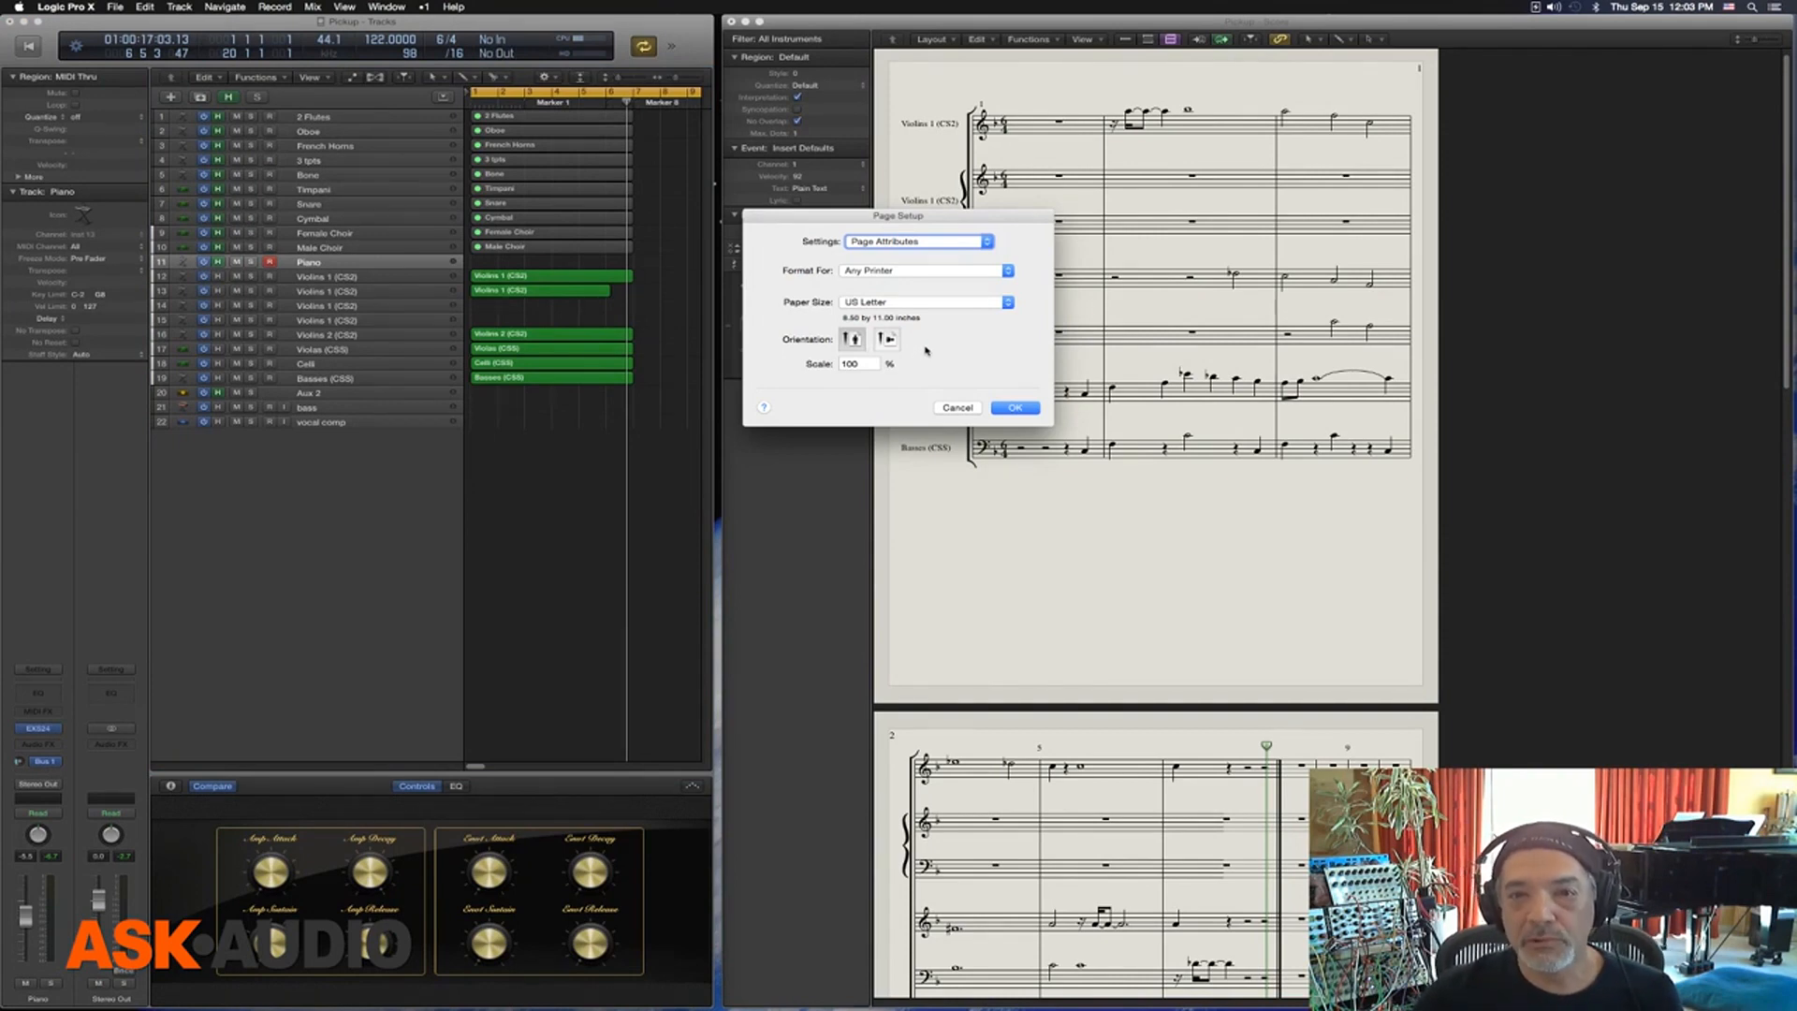
{"action": "left_click_drag", "start_coordinate": [954, 218], "coordinate": [767, 224]}
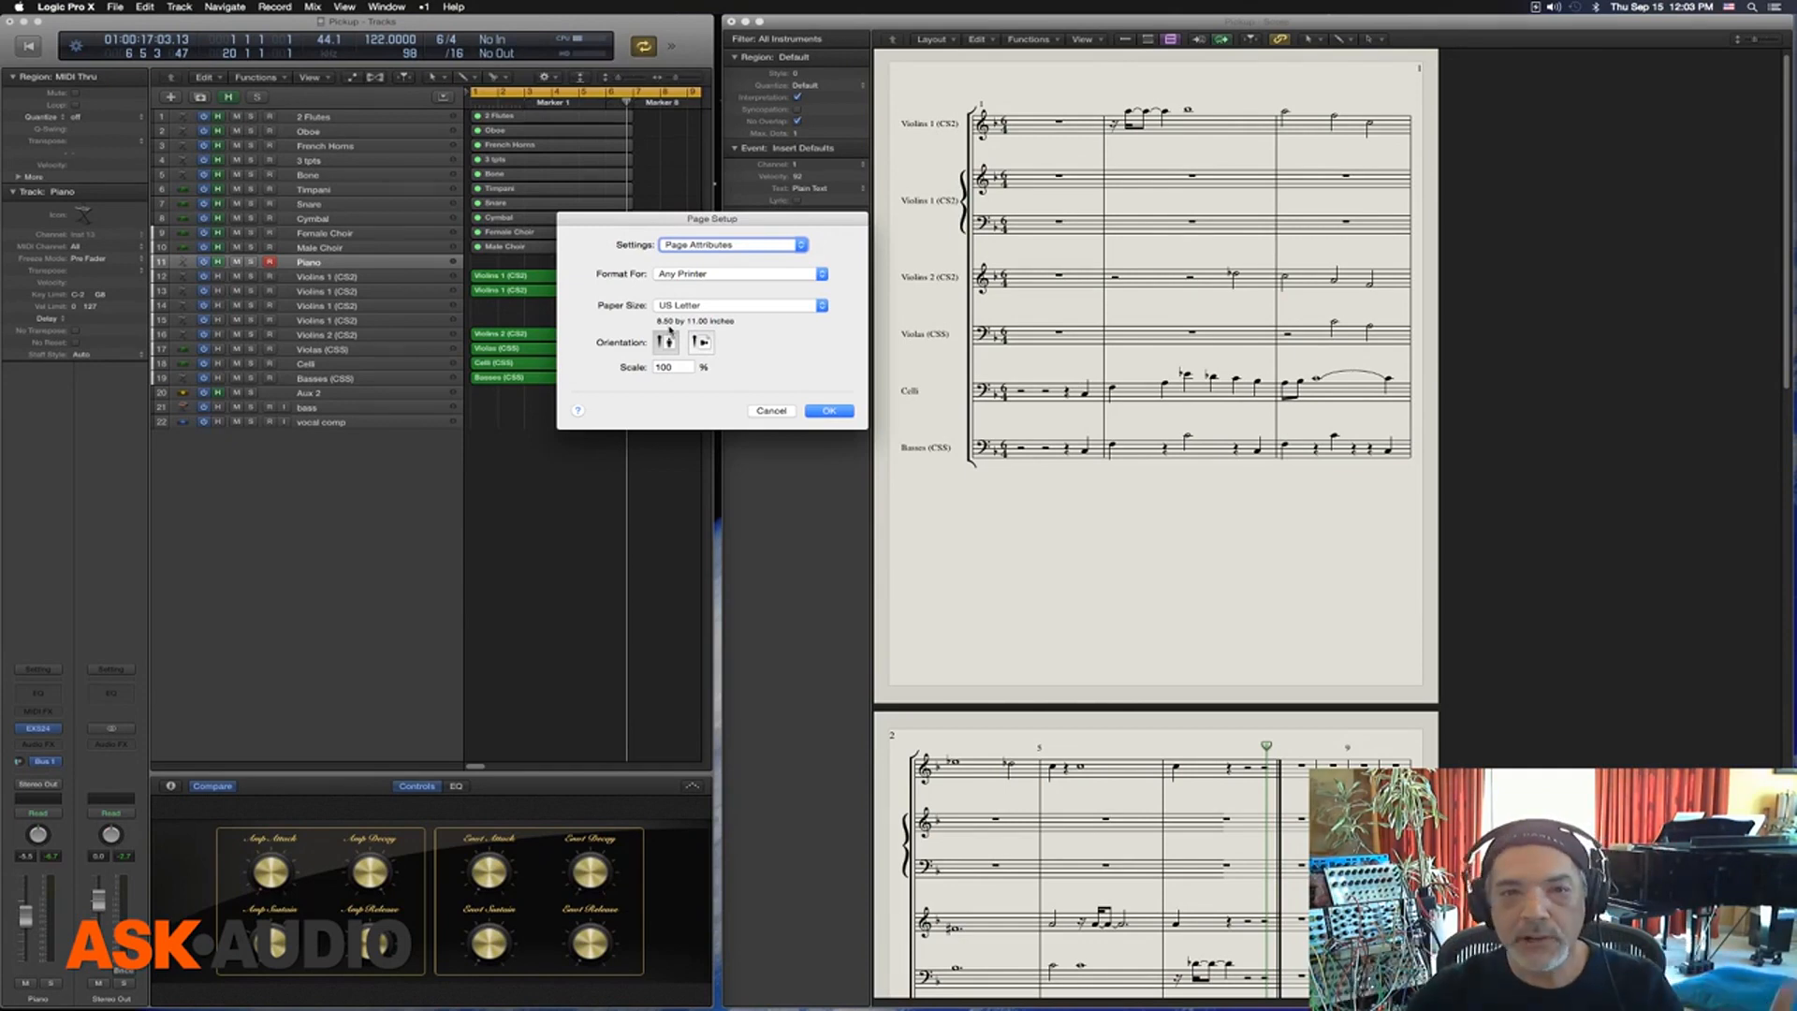
{"action": "left_click", "coordinate": [723, 305]}
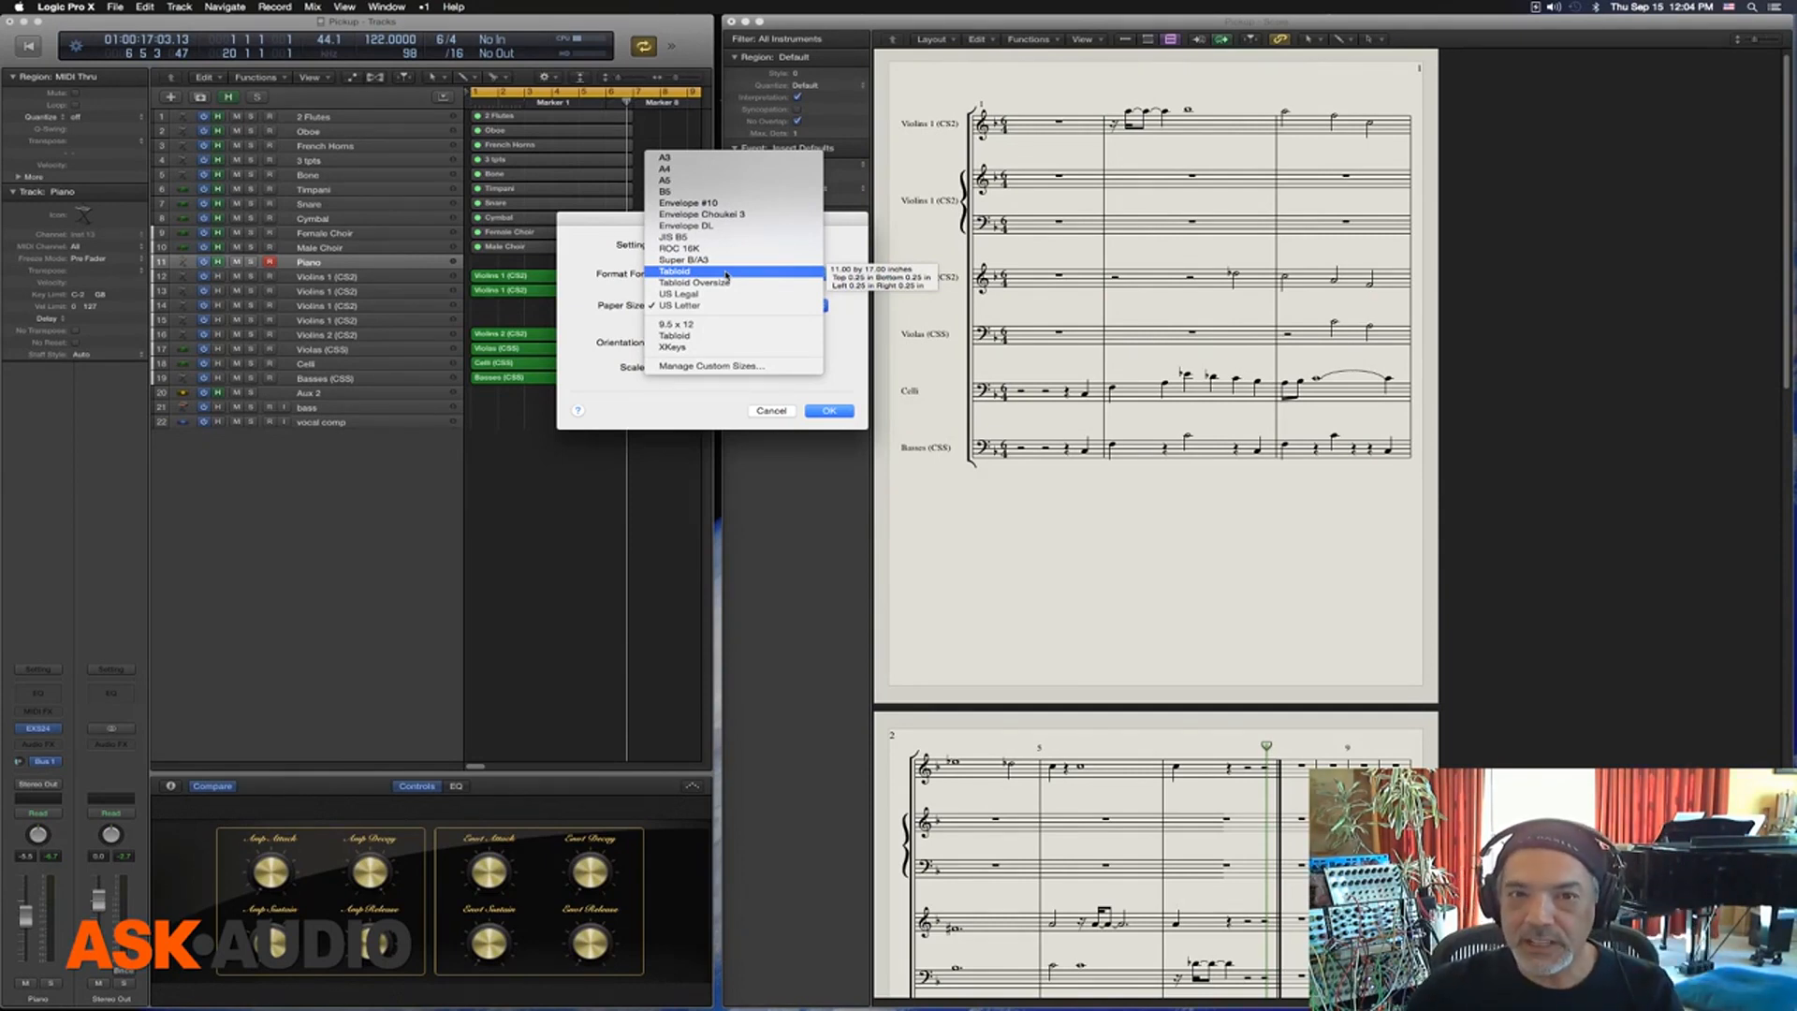
{"action": "left_click", "coordinate": [727, 273]}
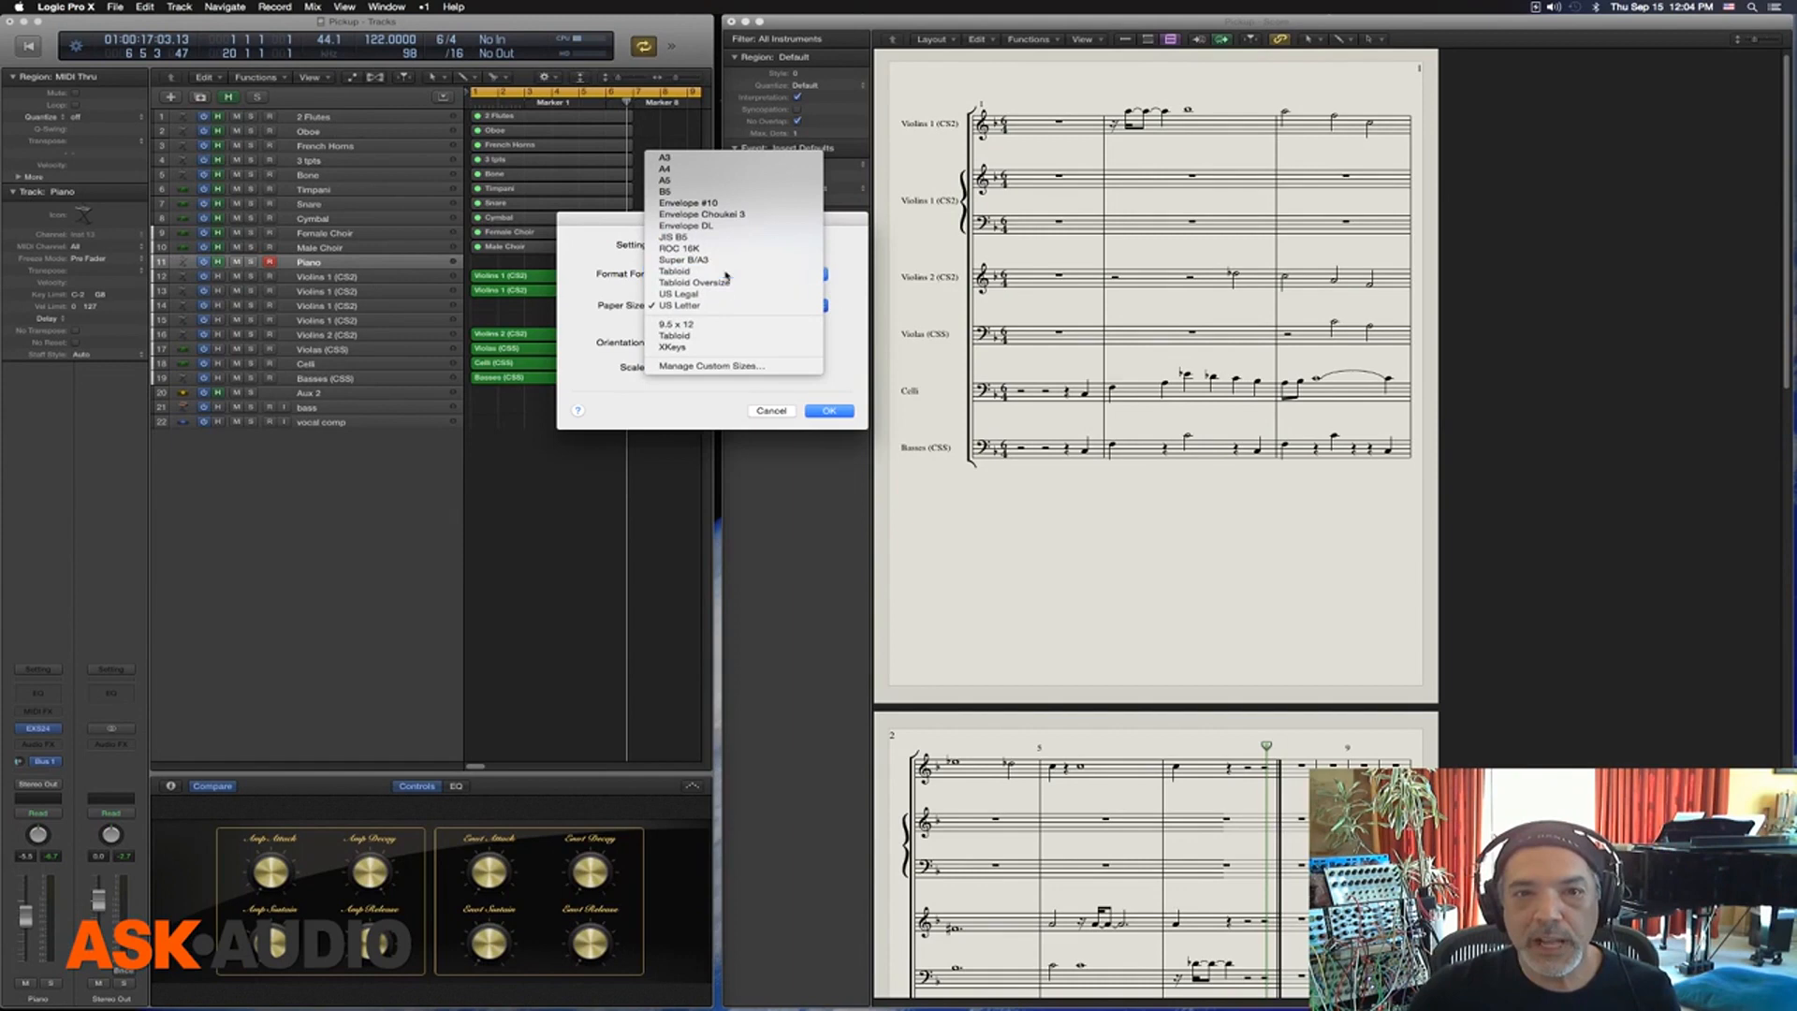
{"action": "left_click", "coordinate": [830, 411]}
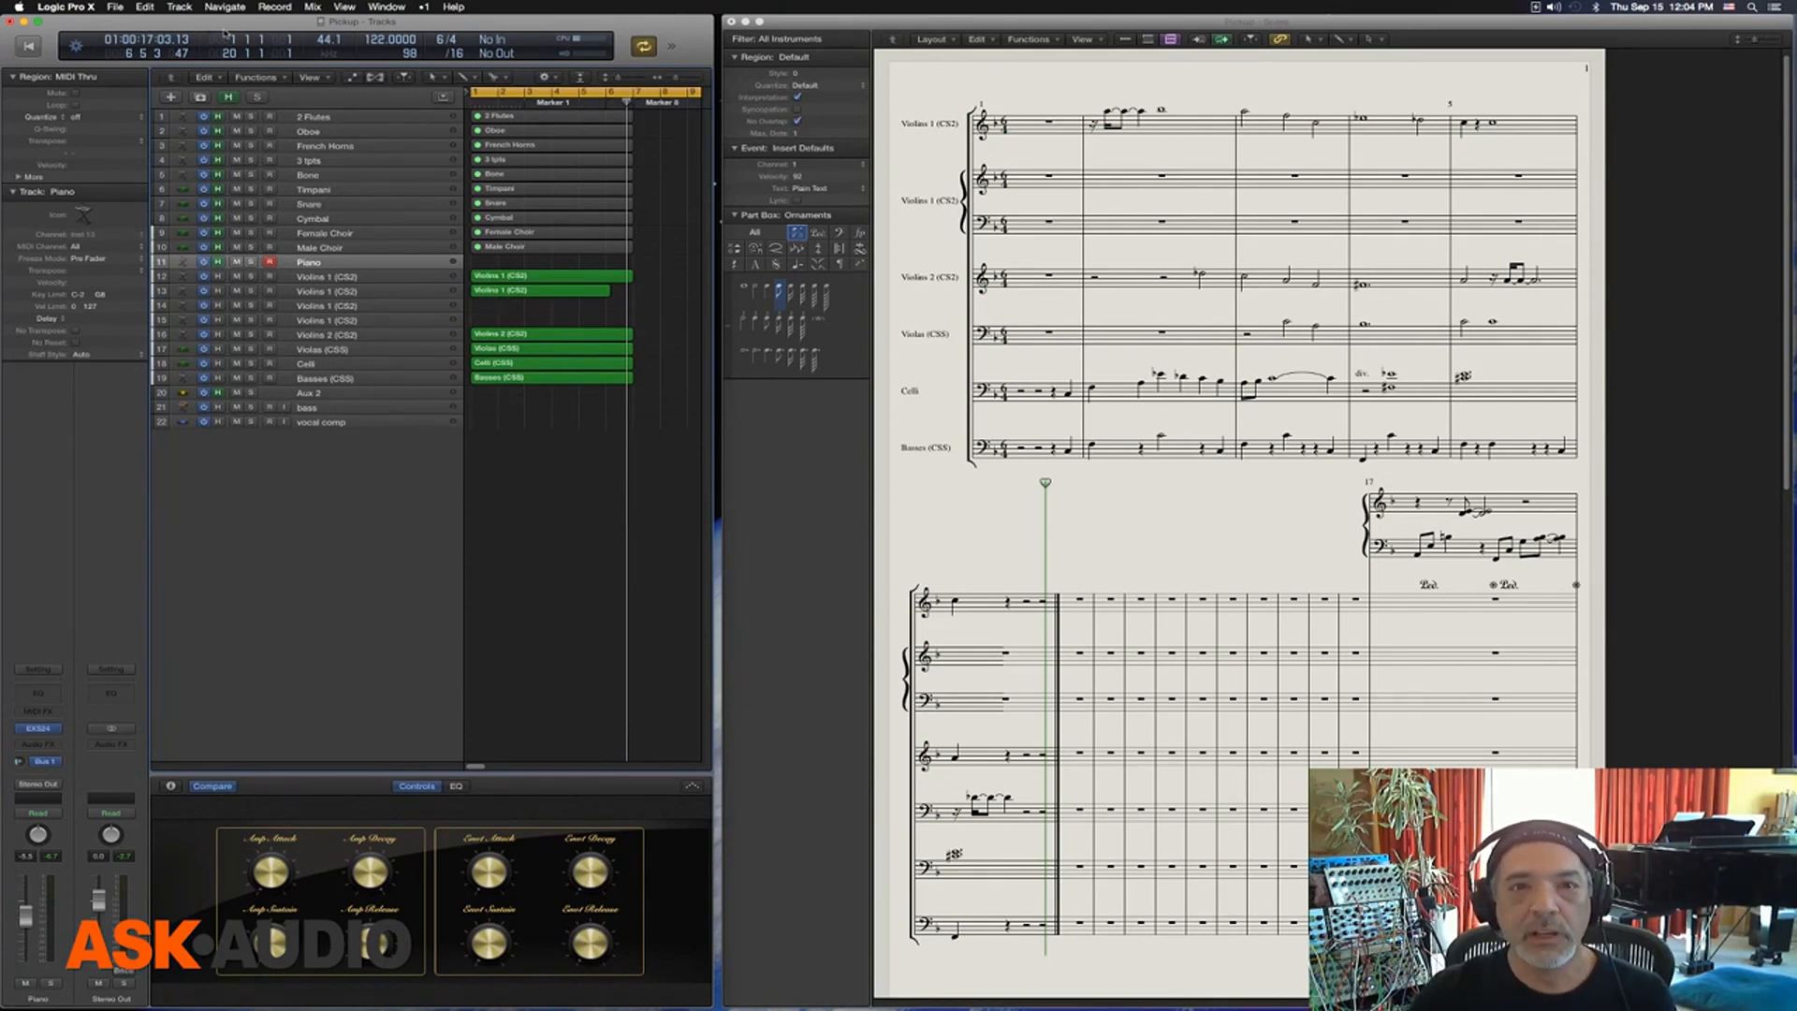
Change the score's paper size to US Legal and look through the pages of the reformatted score
{"action": "left_click", "coordinate": [114, 7]}
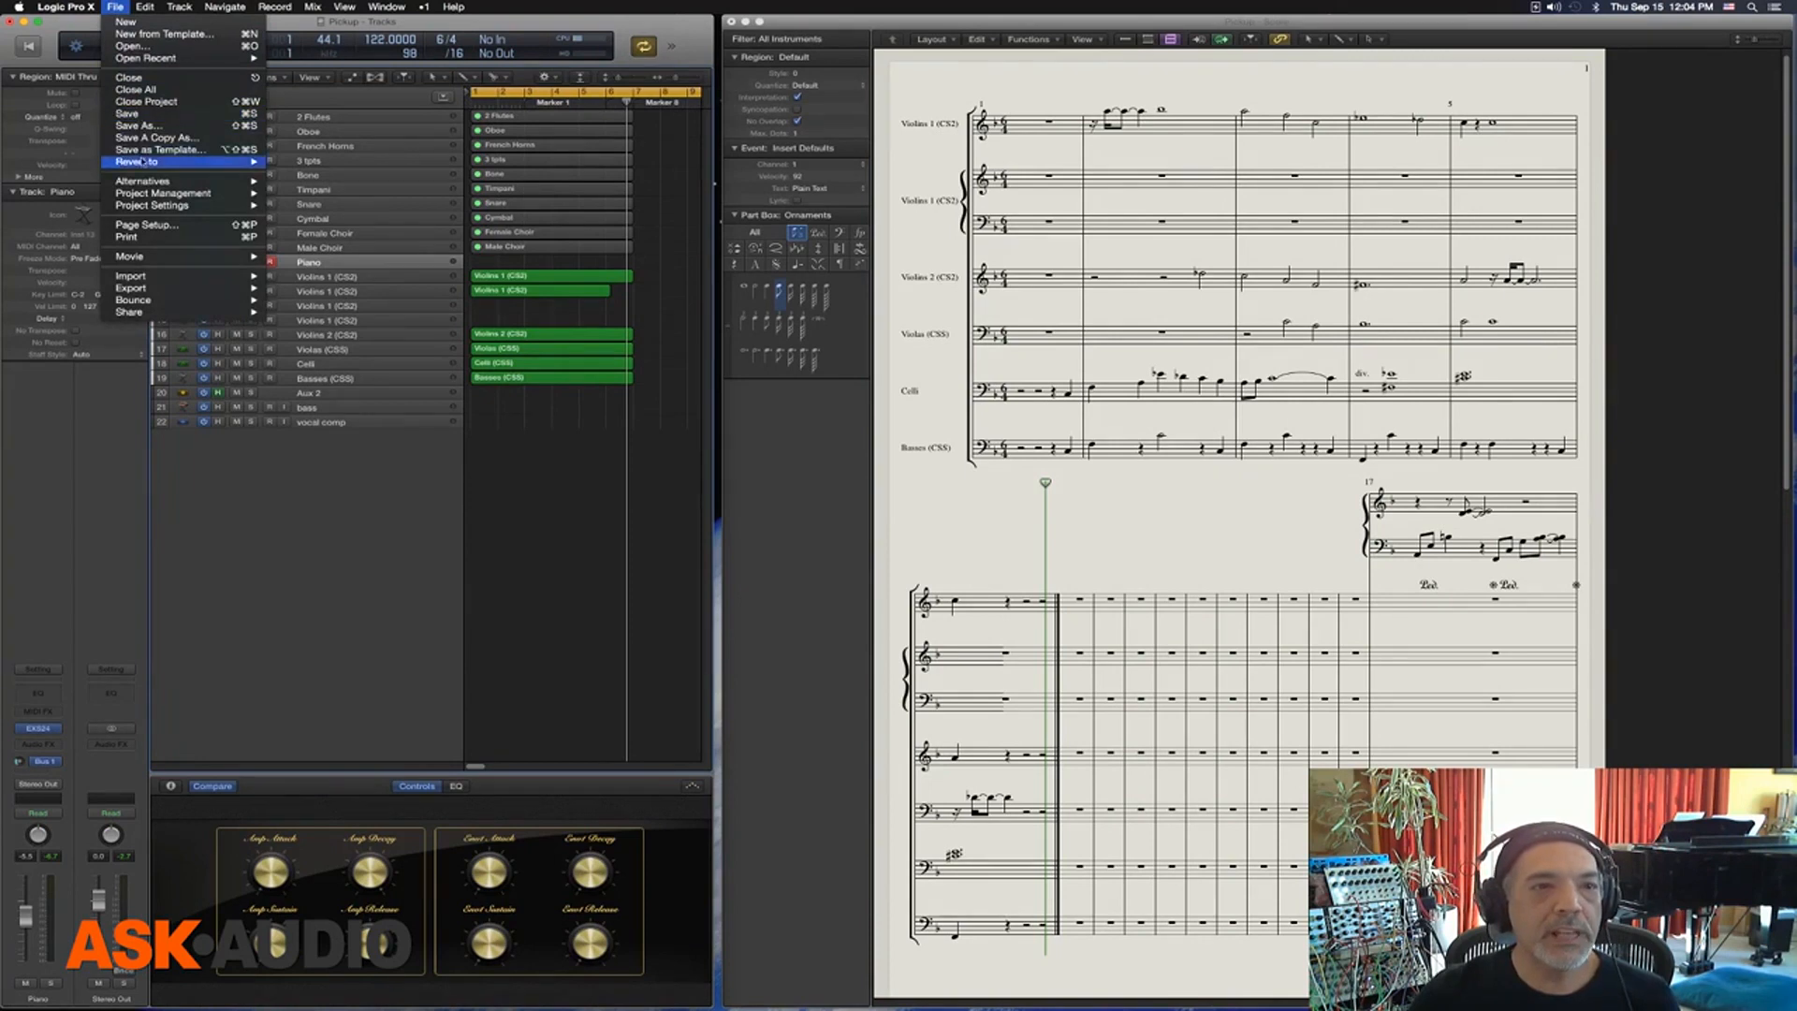
{"action": "mouse_move", "coordinate": [148, 206]}
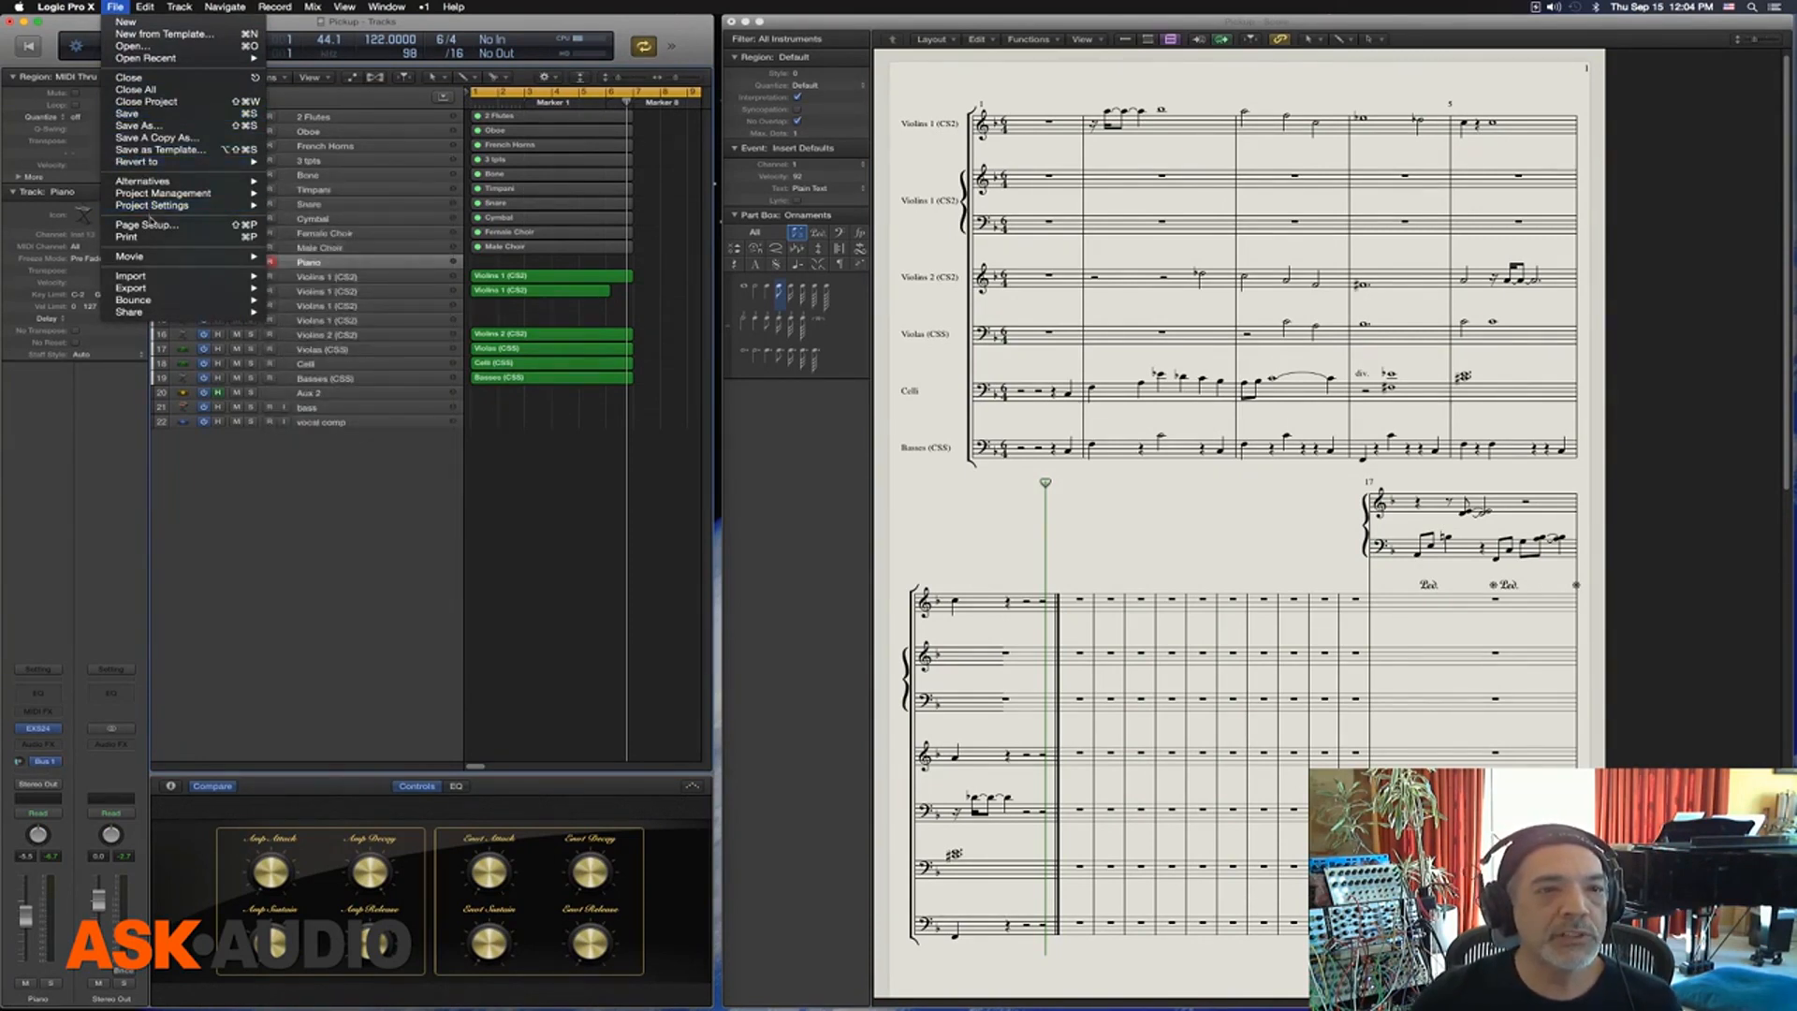
{"action": "left_click", "coordinate": [150, 224]}
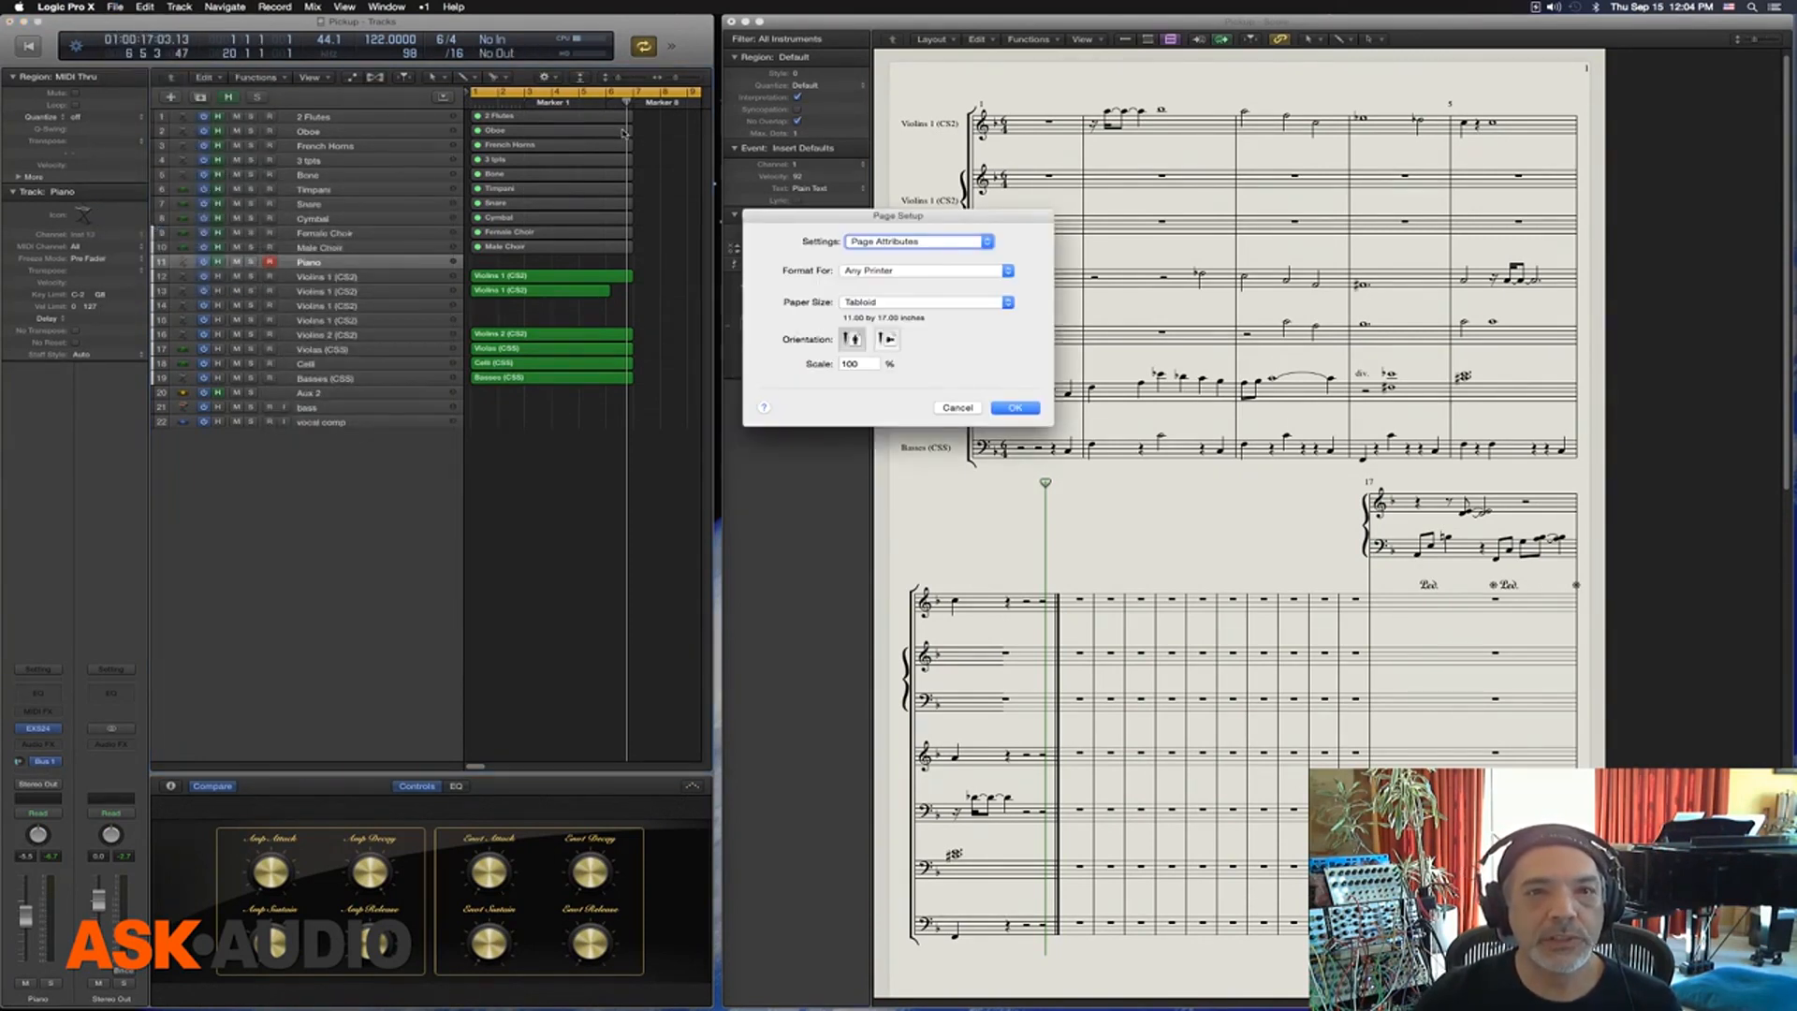
{"action": "left_click", "coordinate": [871, 300]}
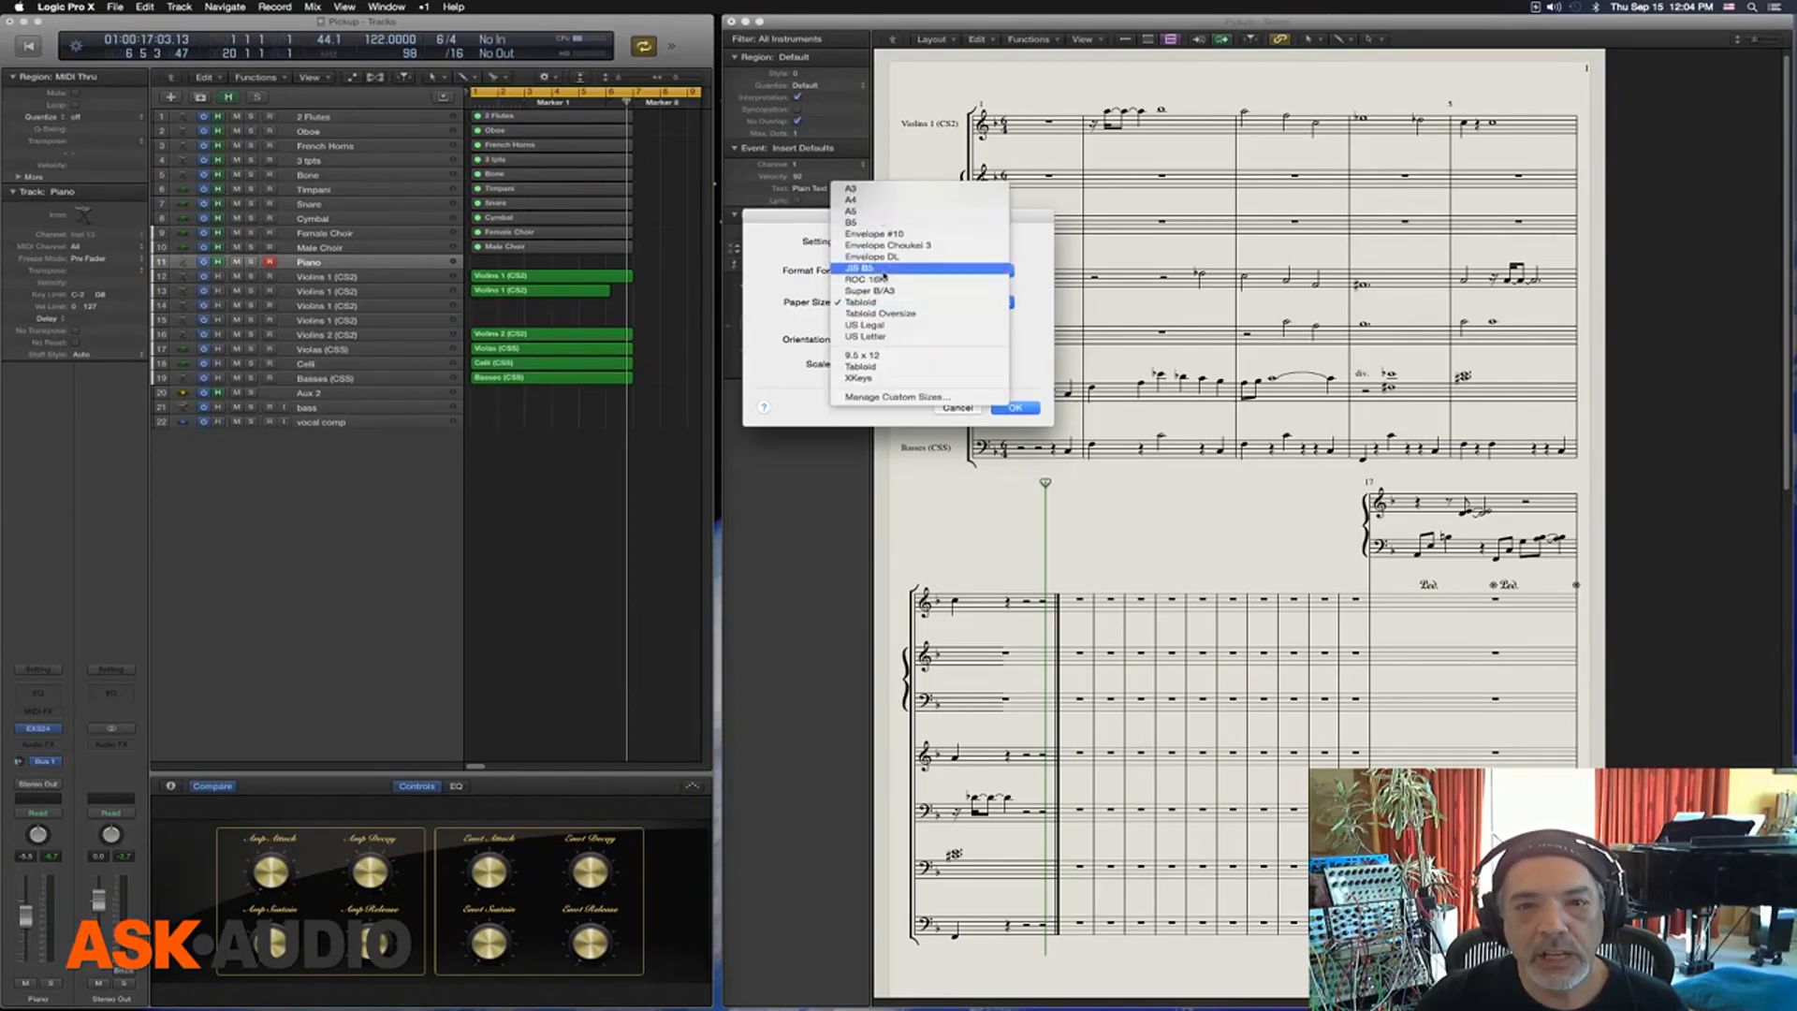
{"action": "left_click", "coordinate": [869, 325]}
{"action": "left_click", "coordinate": [1016, 408]}
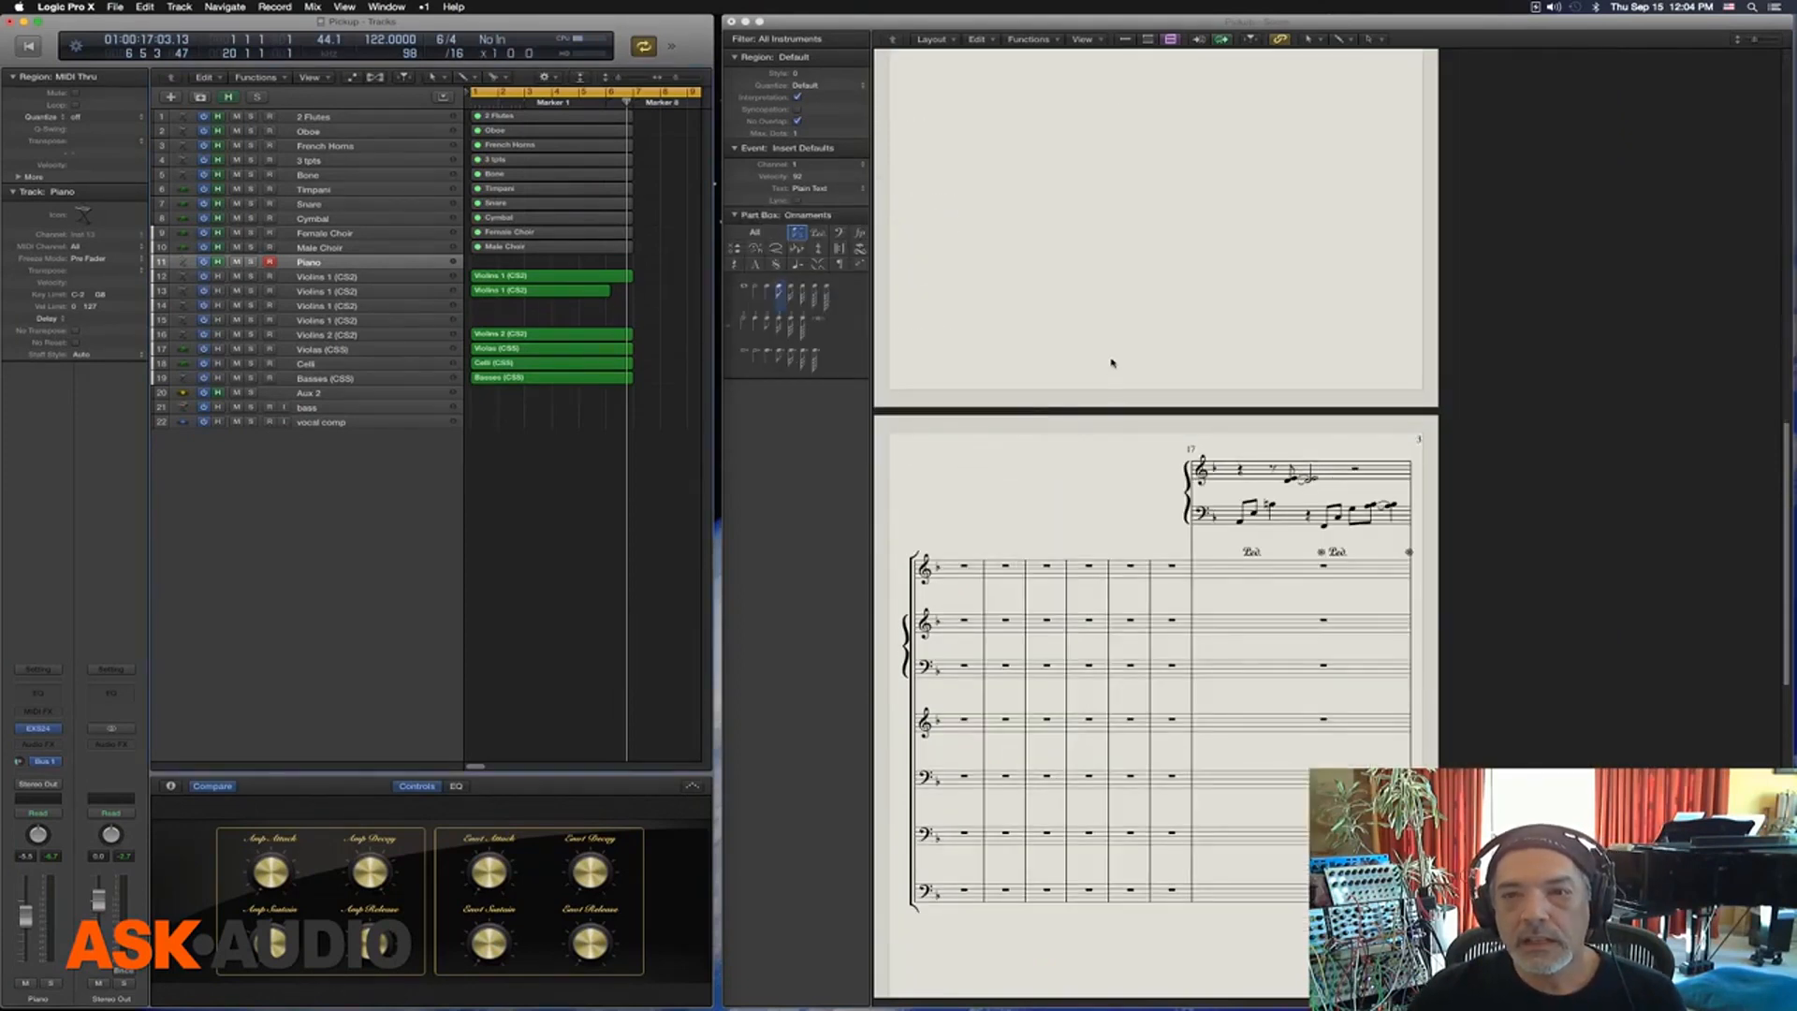
{"action": "scroll", "coordinate": [1051, 337], "scroll_direction": "up", "scroll_amount": 10}
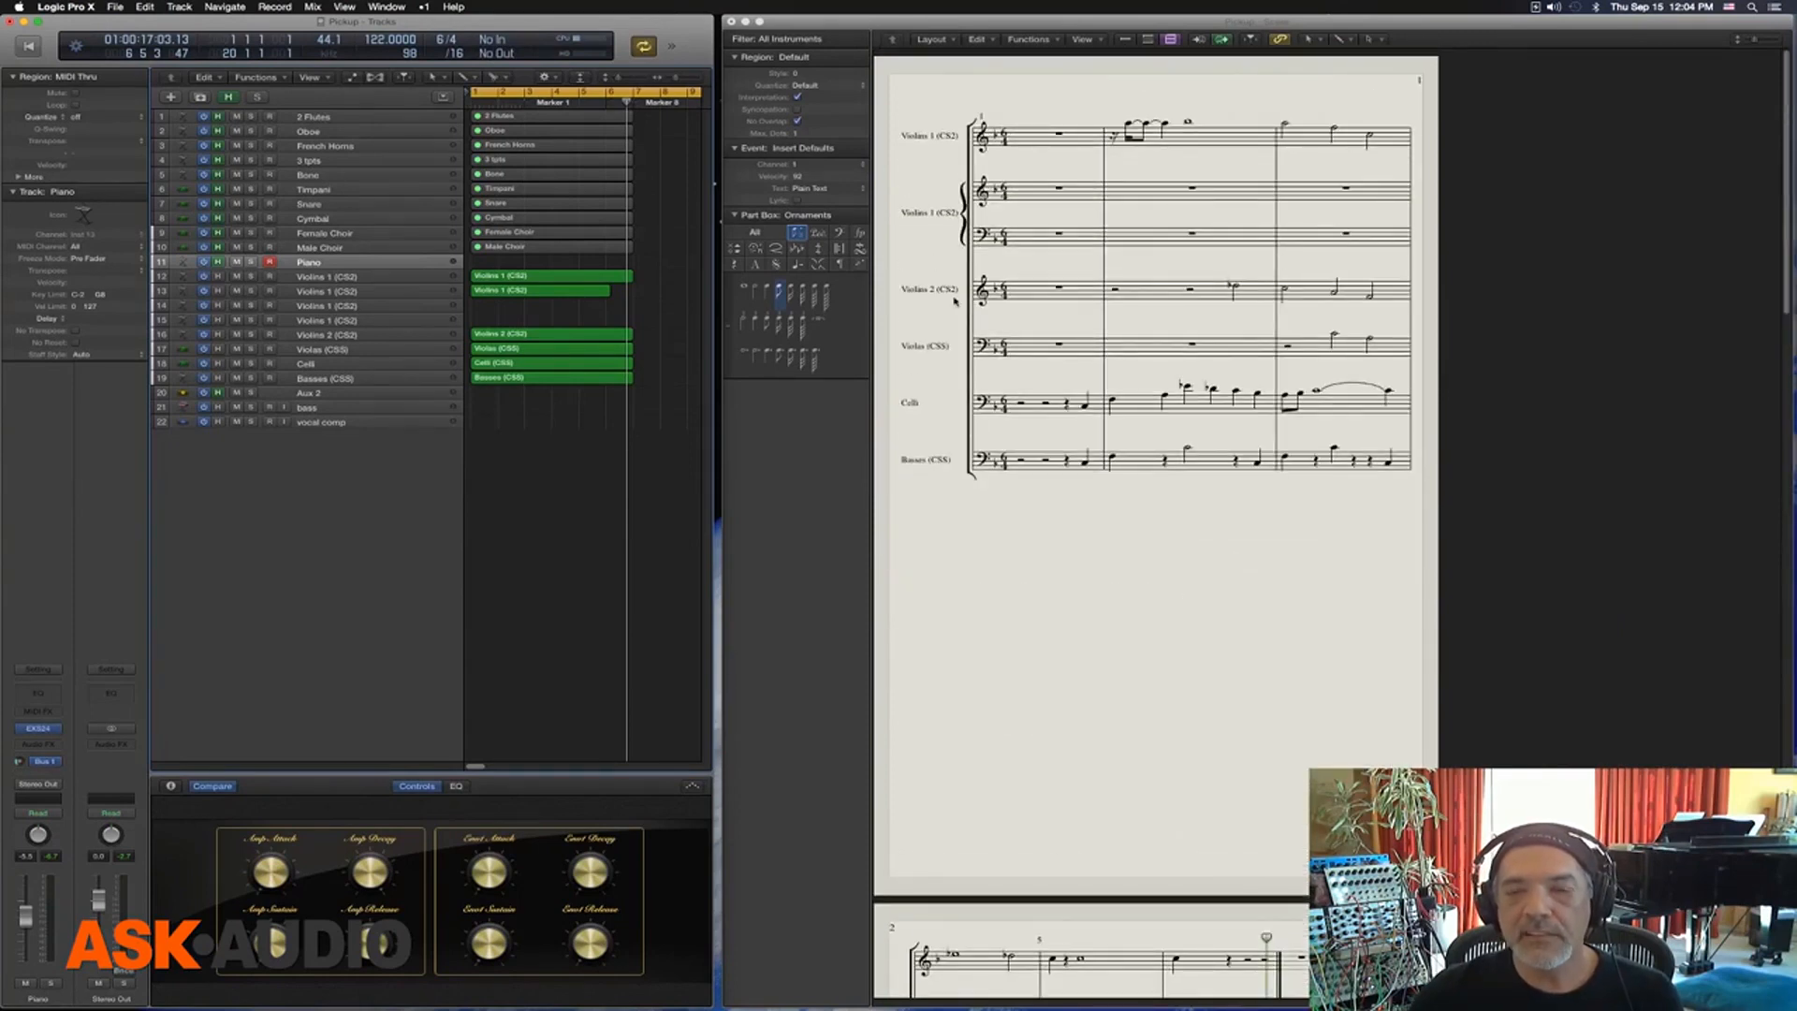
{"action": "scroll", "coordinate": [955, 299], "scroll_direction": "down", "scroll_amount": 10}
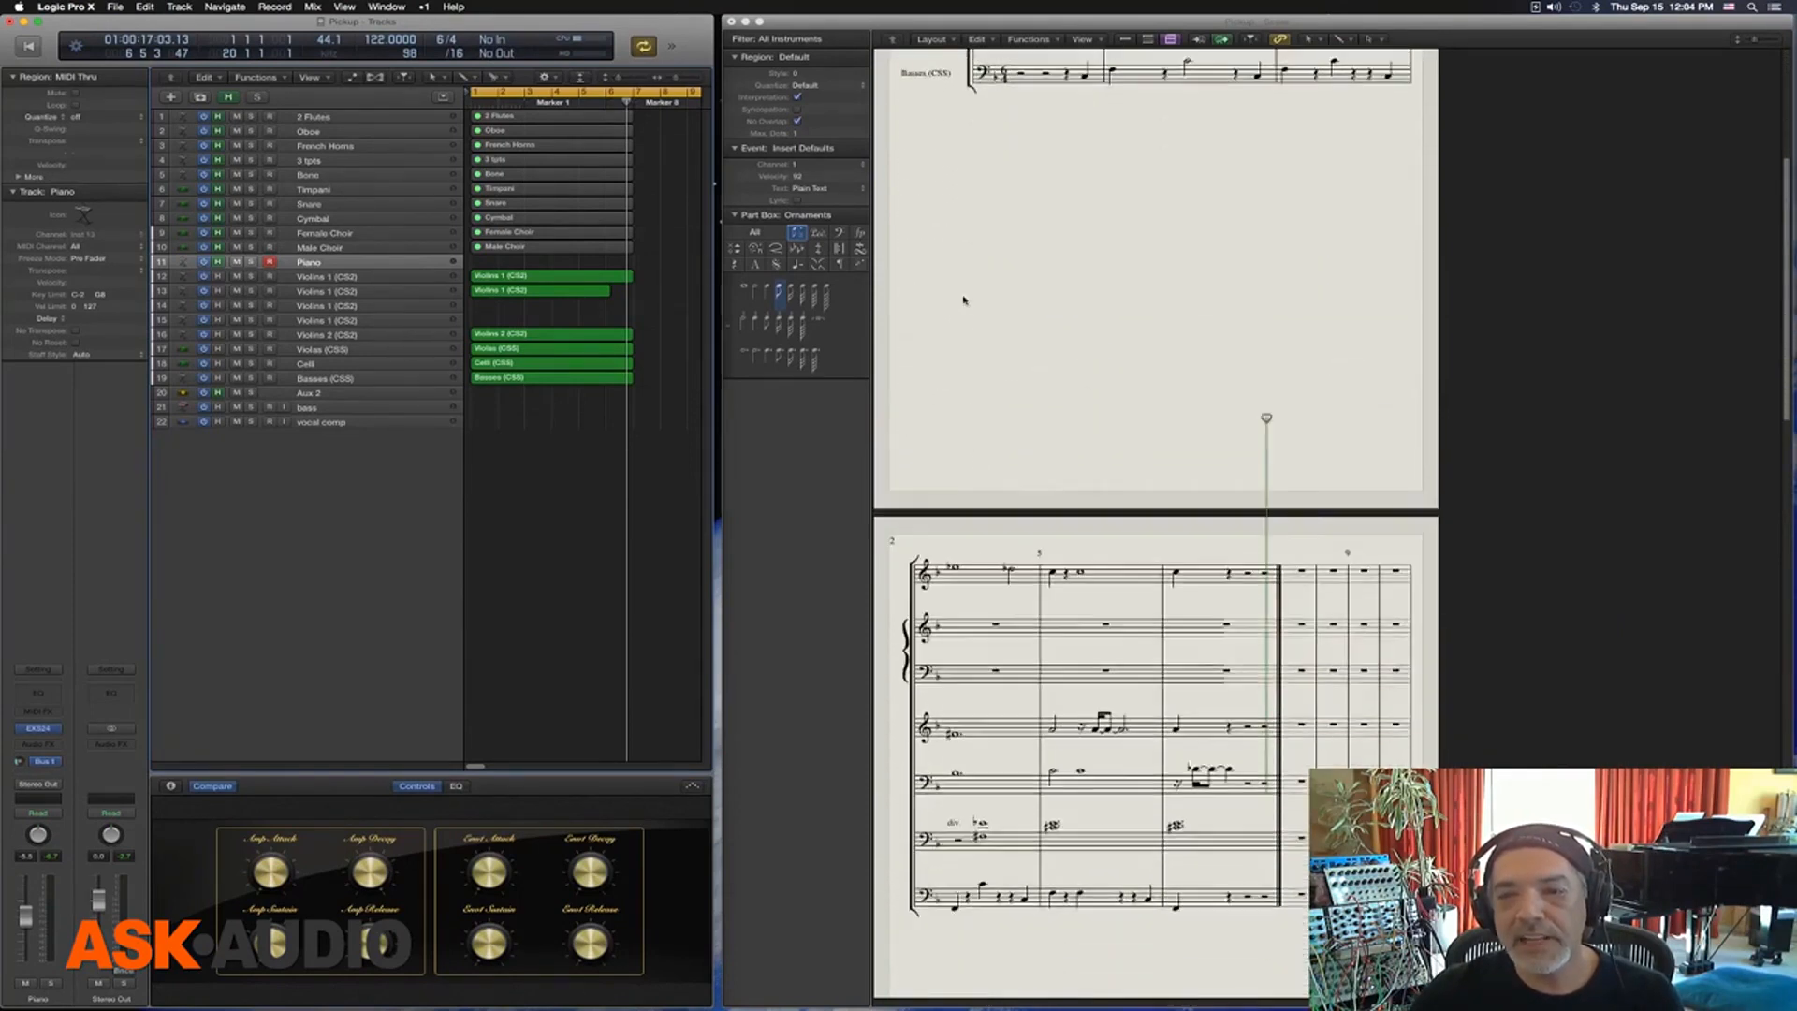
{"action": "scroll", "coordinate": [964, 299], "scroll_direction": "up", "scroll_amount": 10}
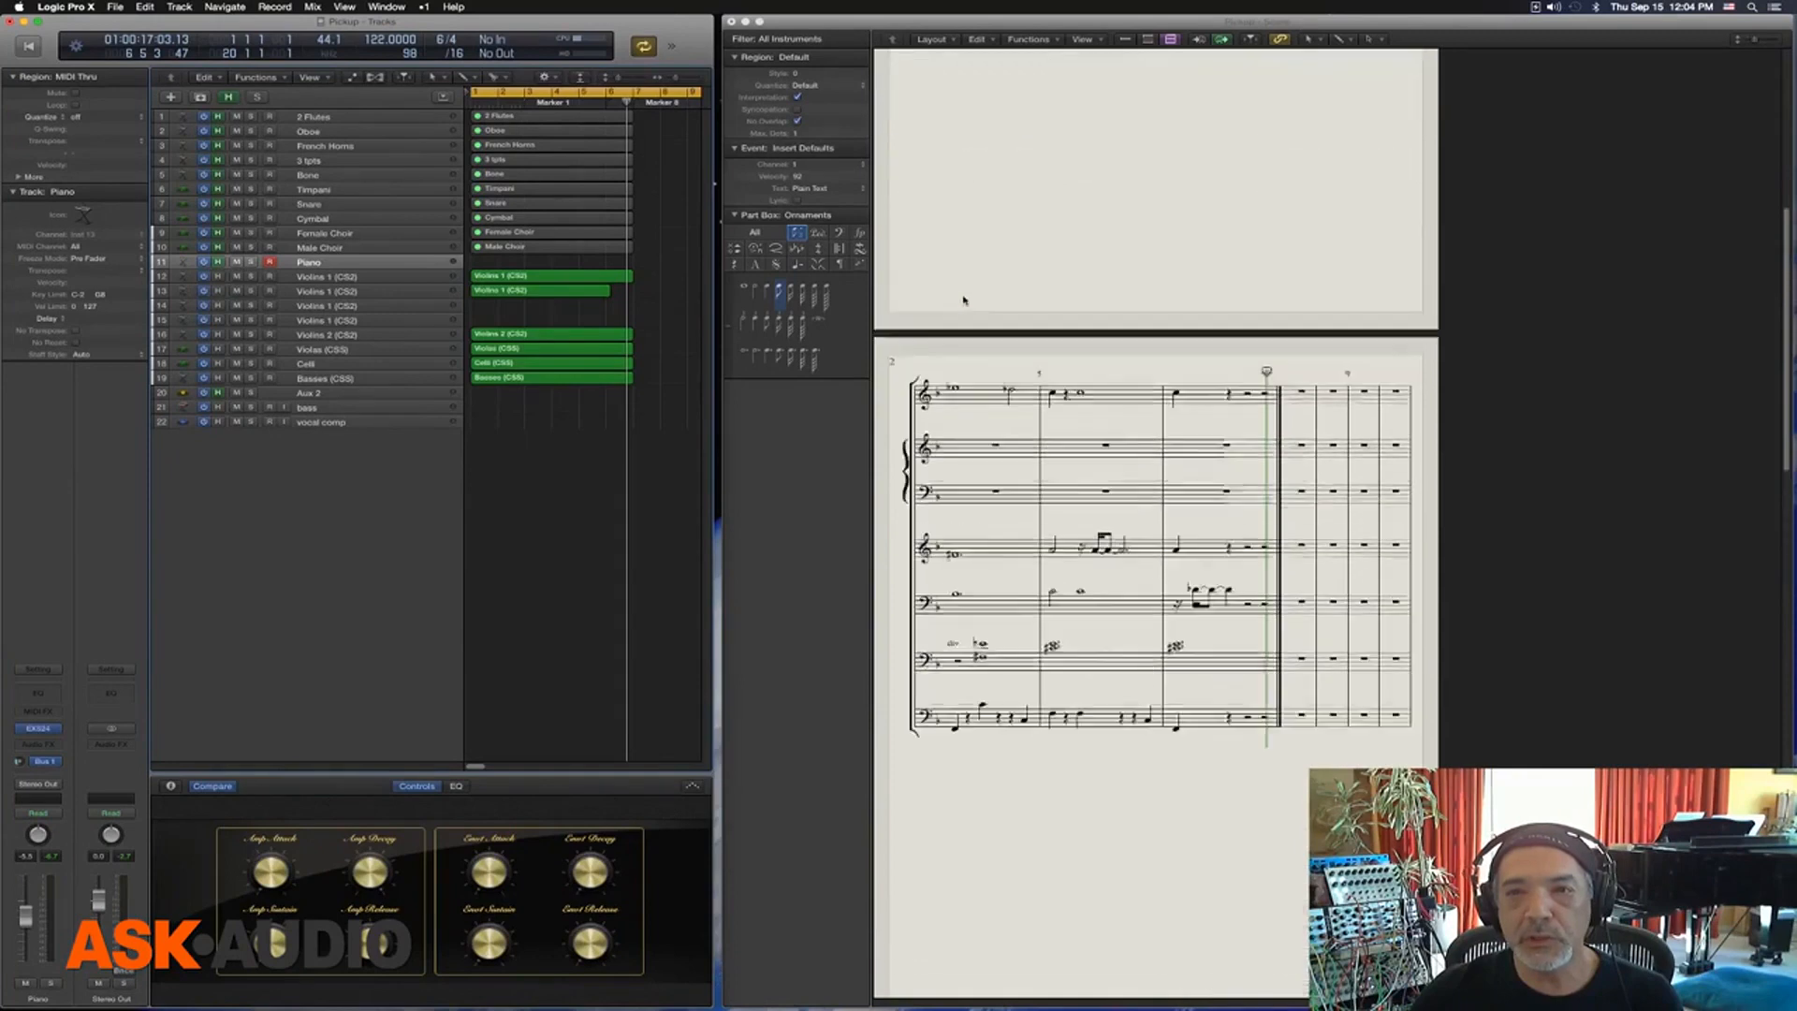
Switch the score's paper size from US Legal back to Tabloid
{"action": "left_click", "coordinate": [115, 6]}
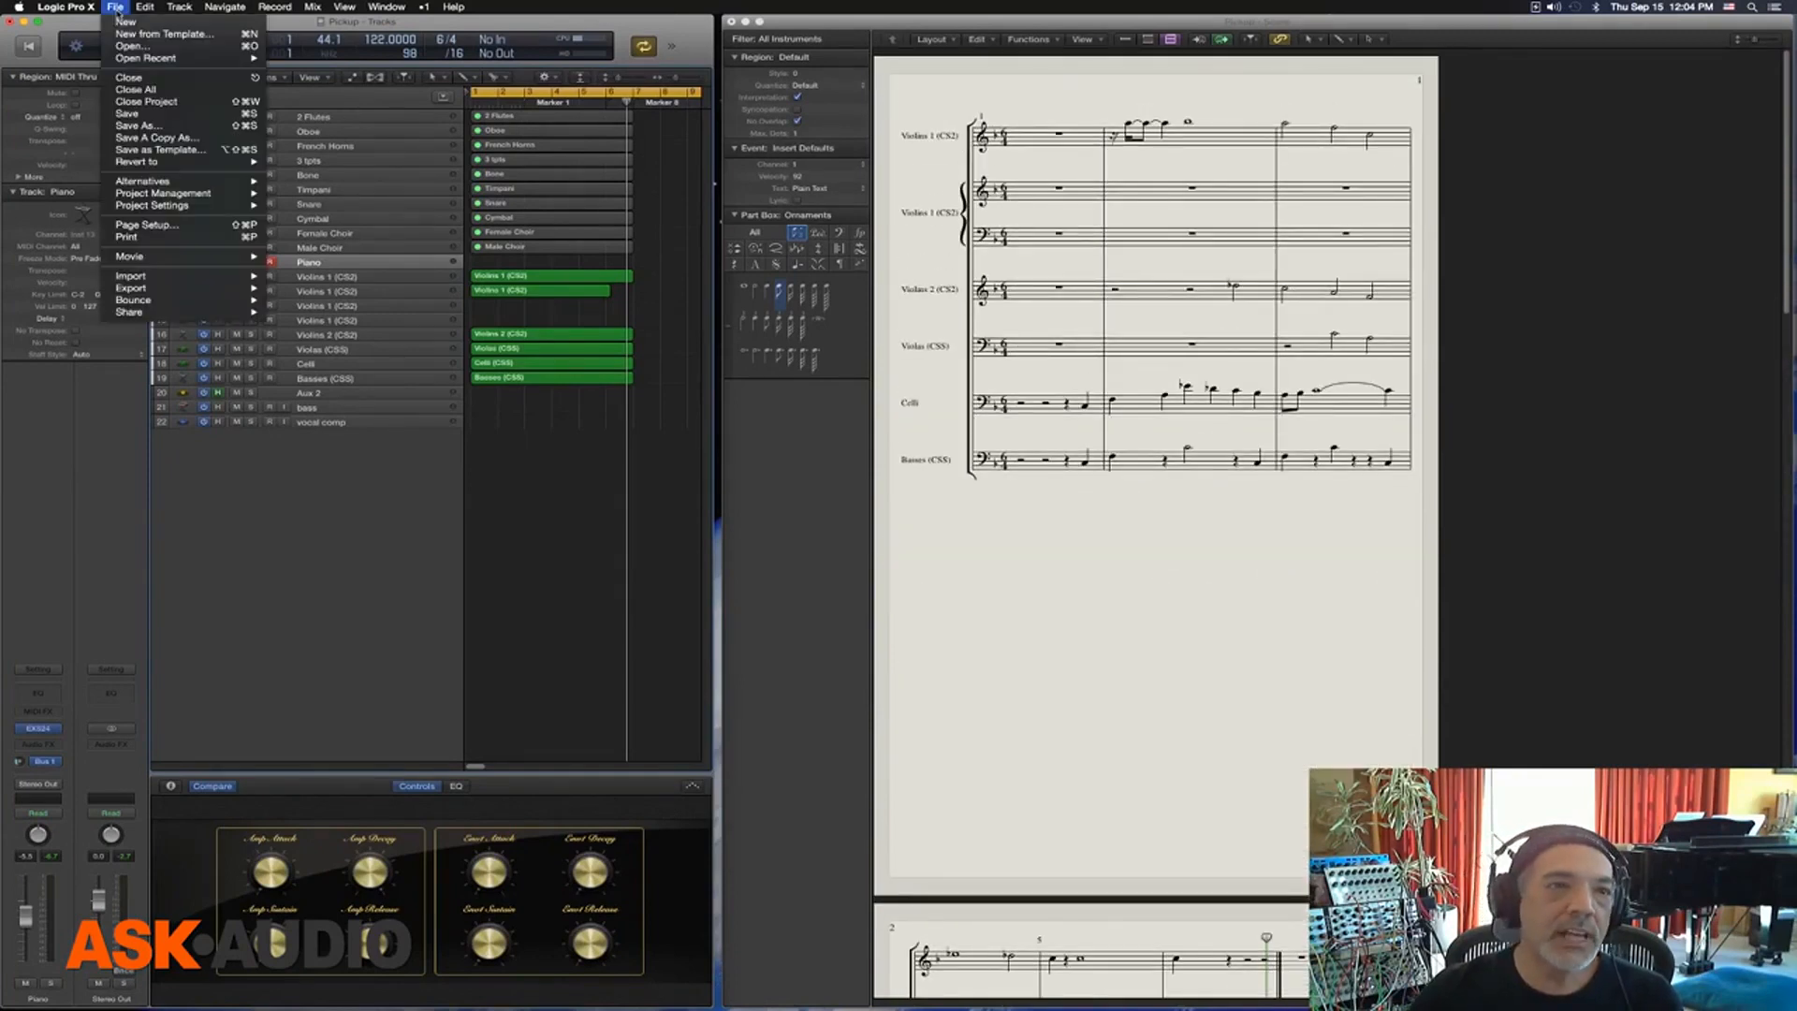
{"action": "left_click", "coordinate": [173, 229]}
{"action": "left_click", "coordinate": [899, 301]}
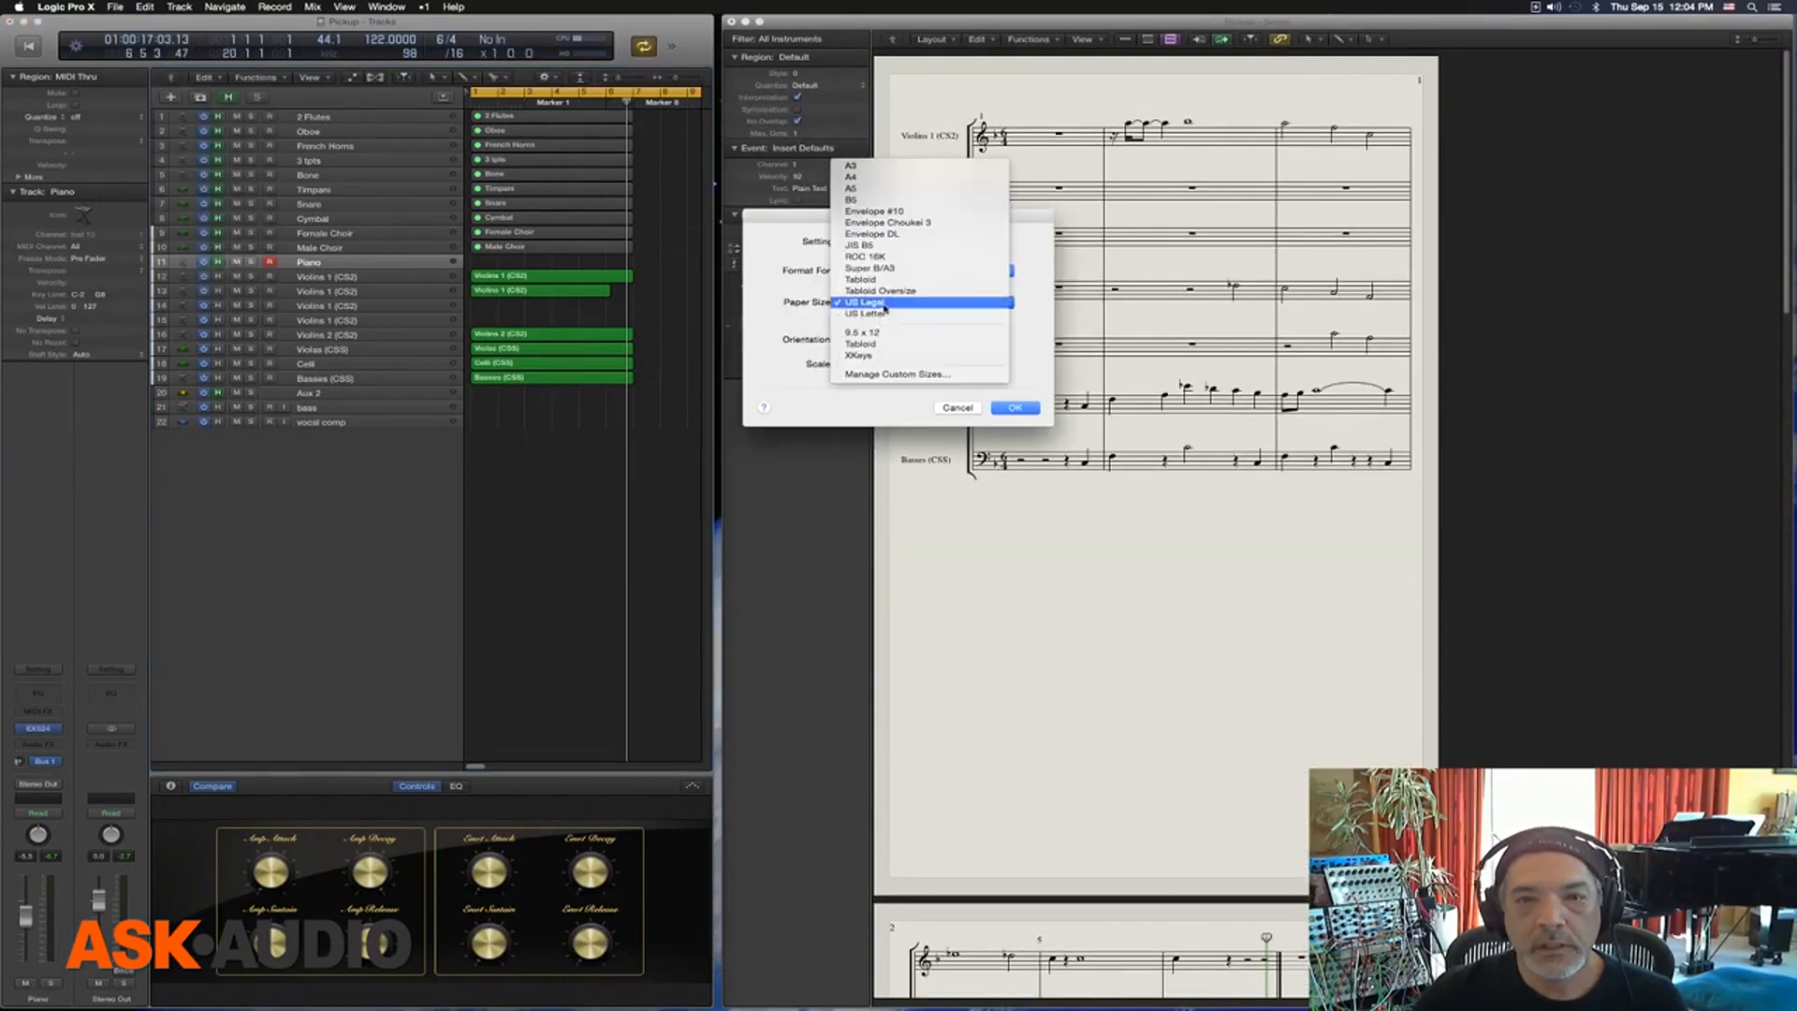
{"action": "left_click", "coordinate": [890, 279]}
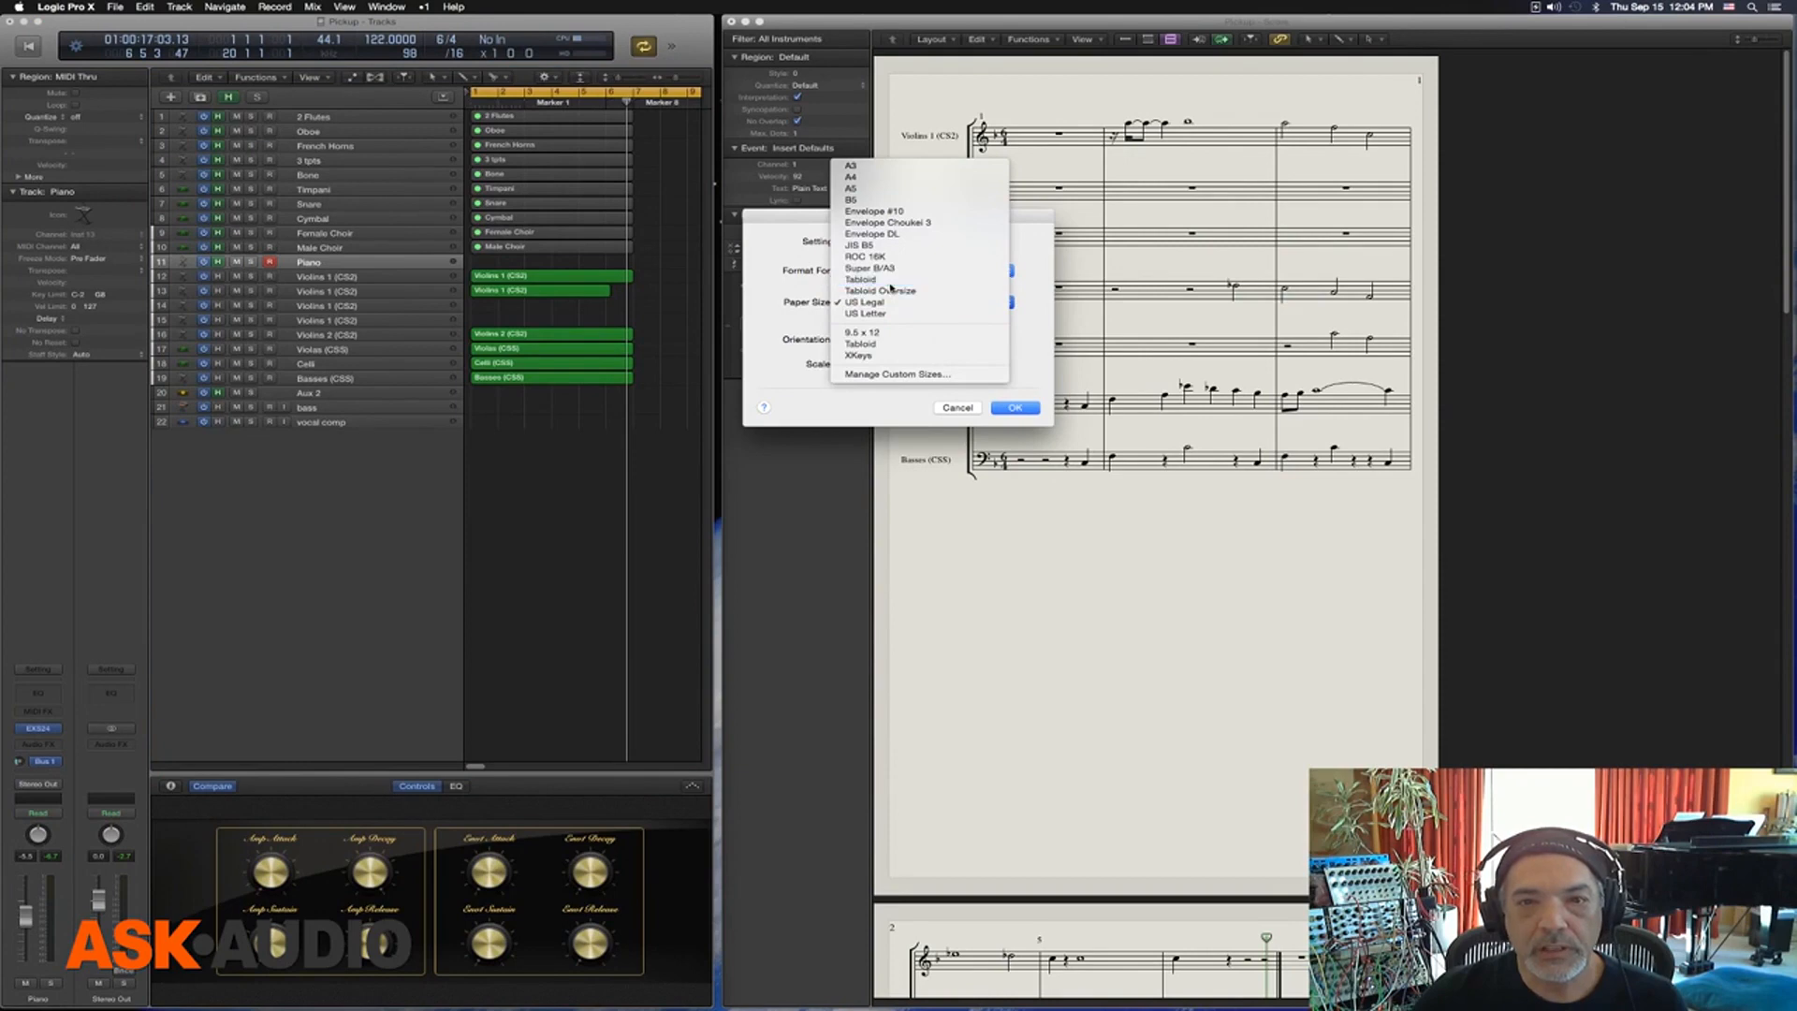
{"action": "left_click", "coordinate": [1015, 408]}
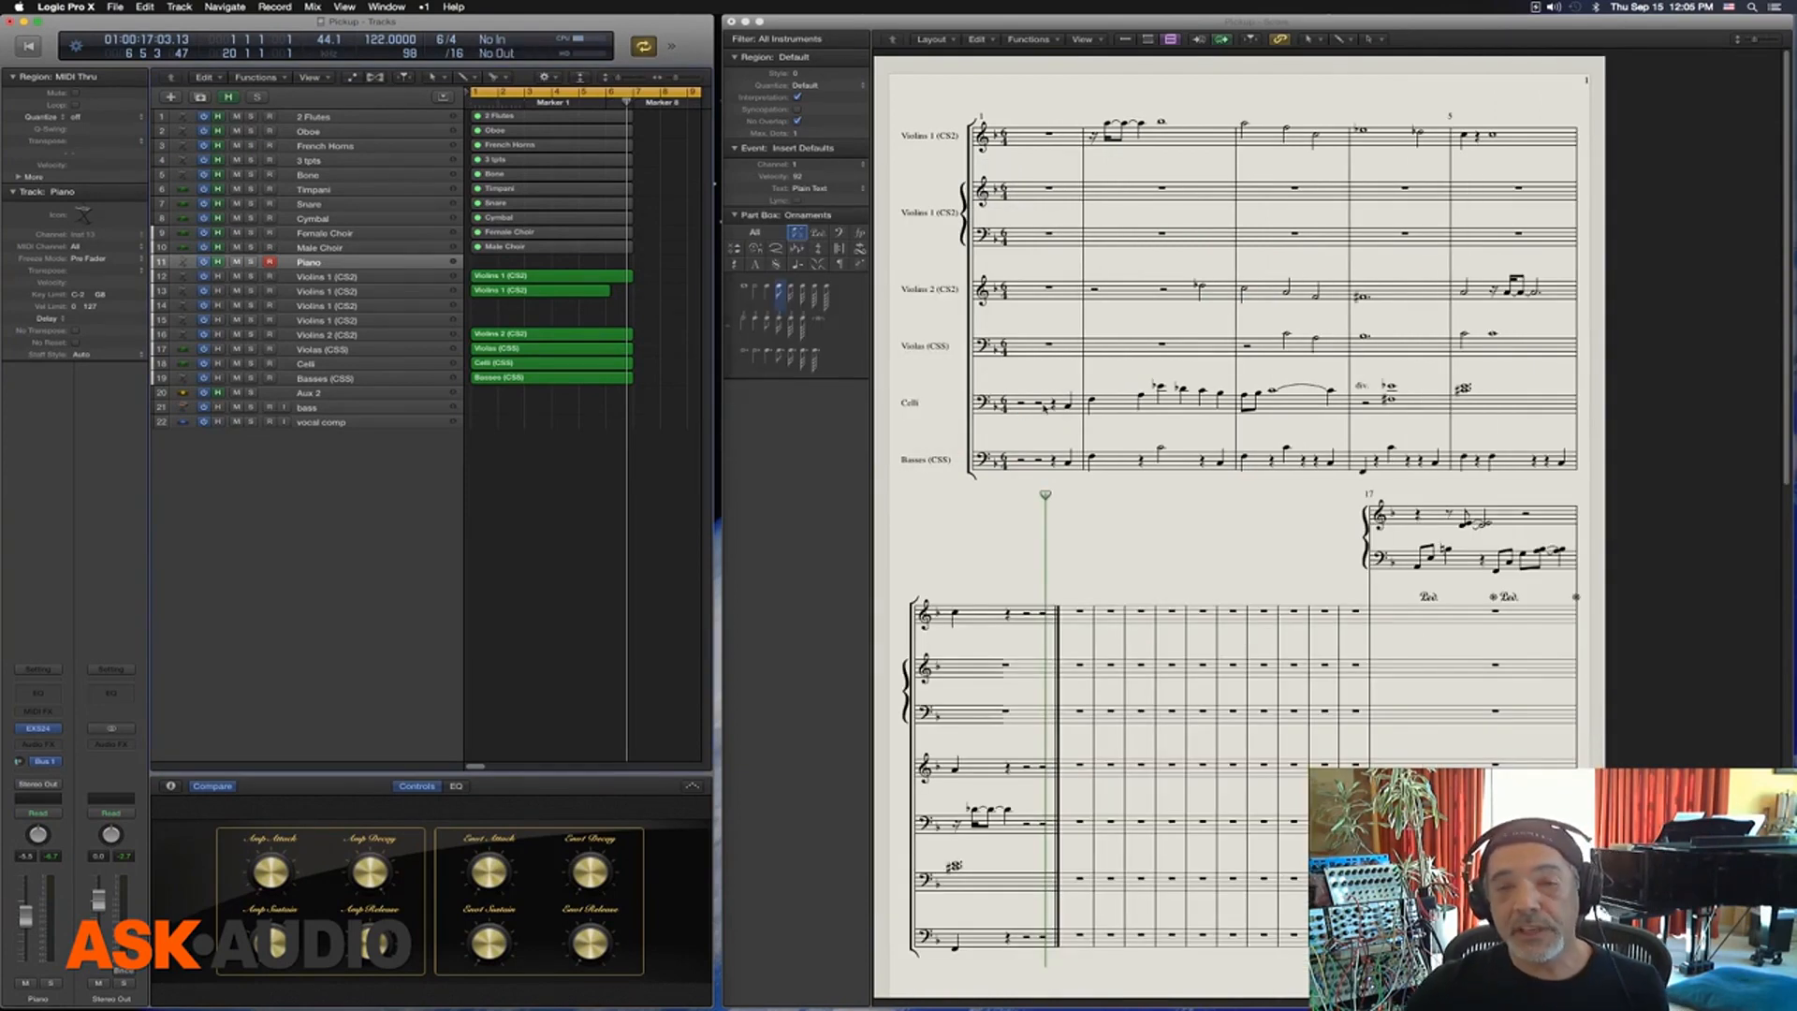
Change the score's page orientation to landscape, keeping the Tabloid paper size
{"action": "left_click", "coordinate": [116, 8]}
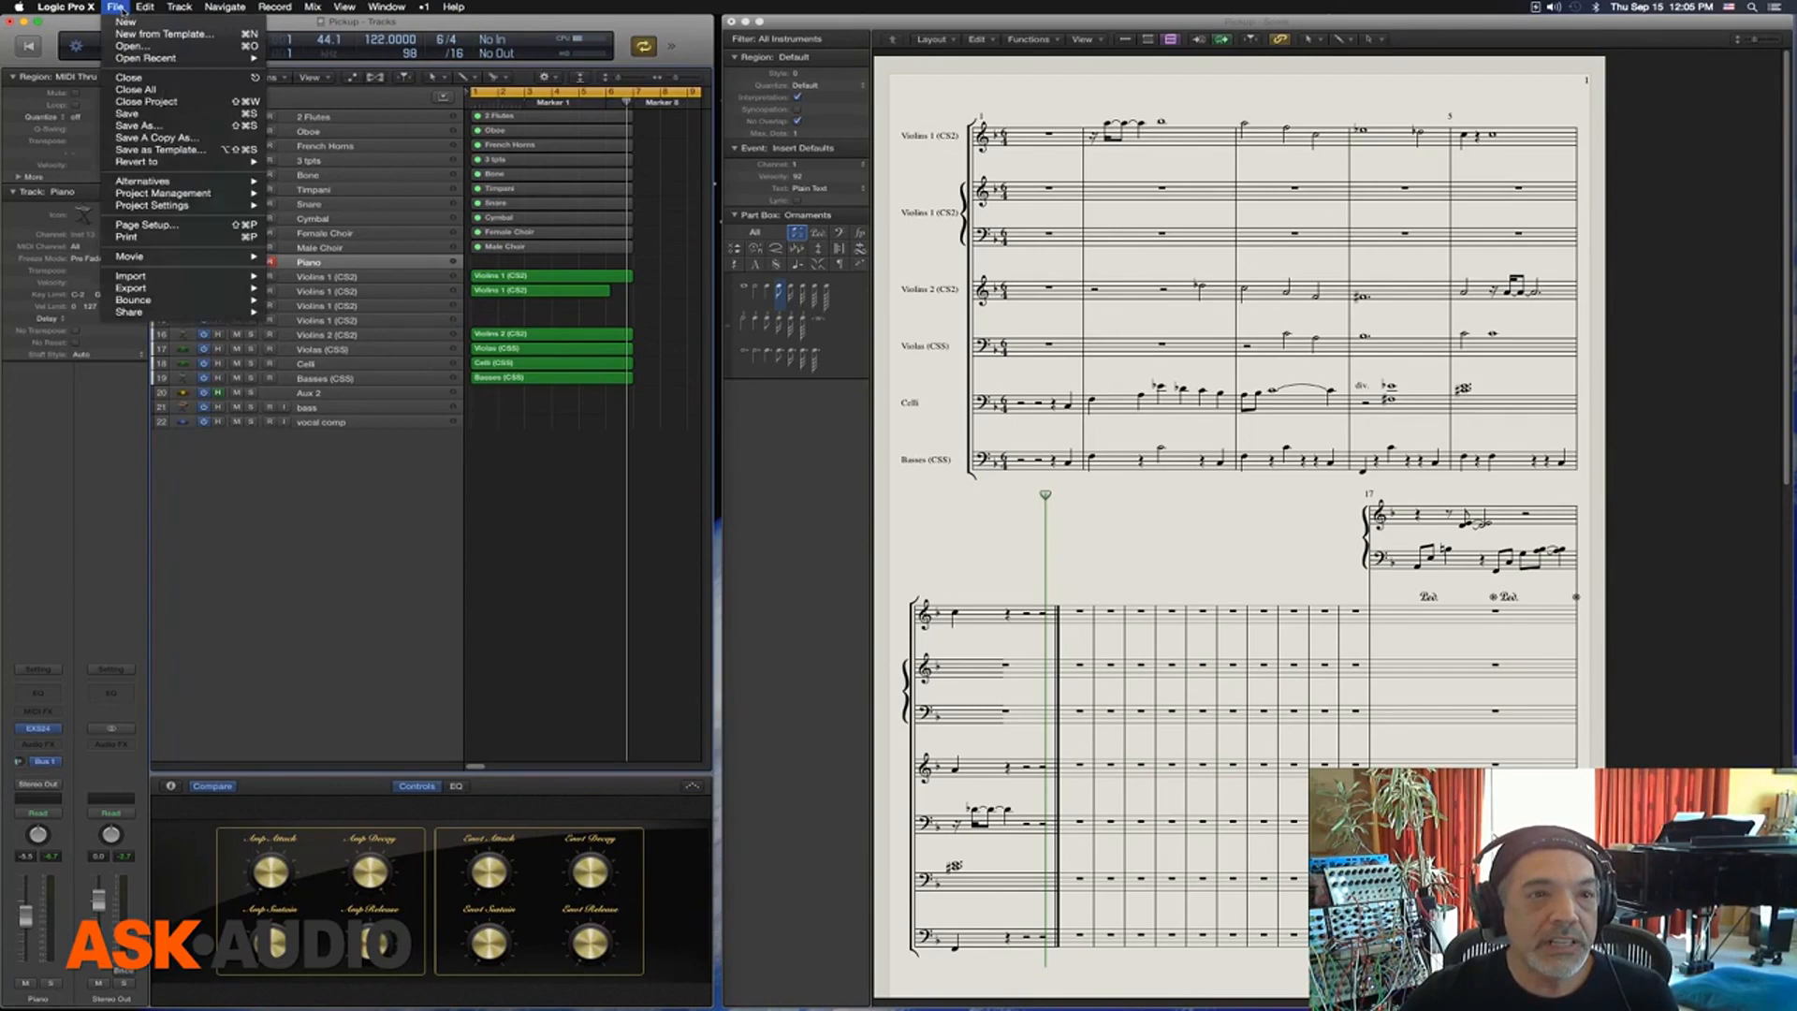
{"action": "left_click", "coordinate": [195, 225]}
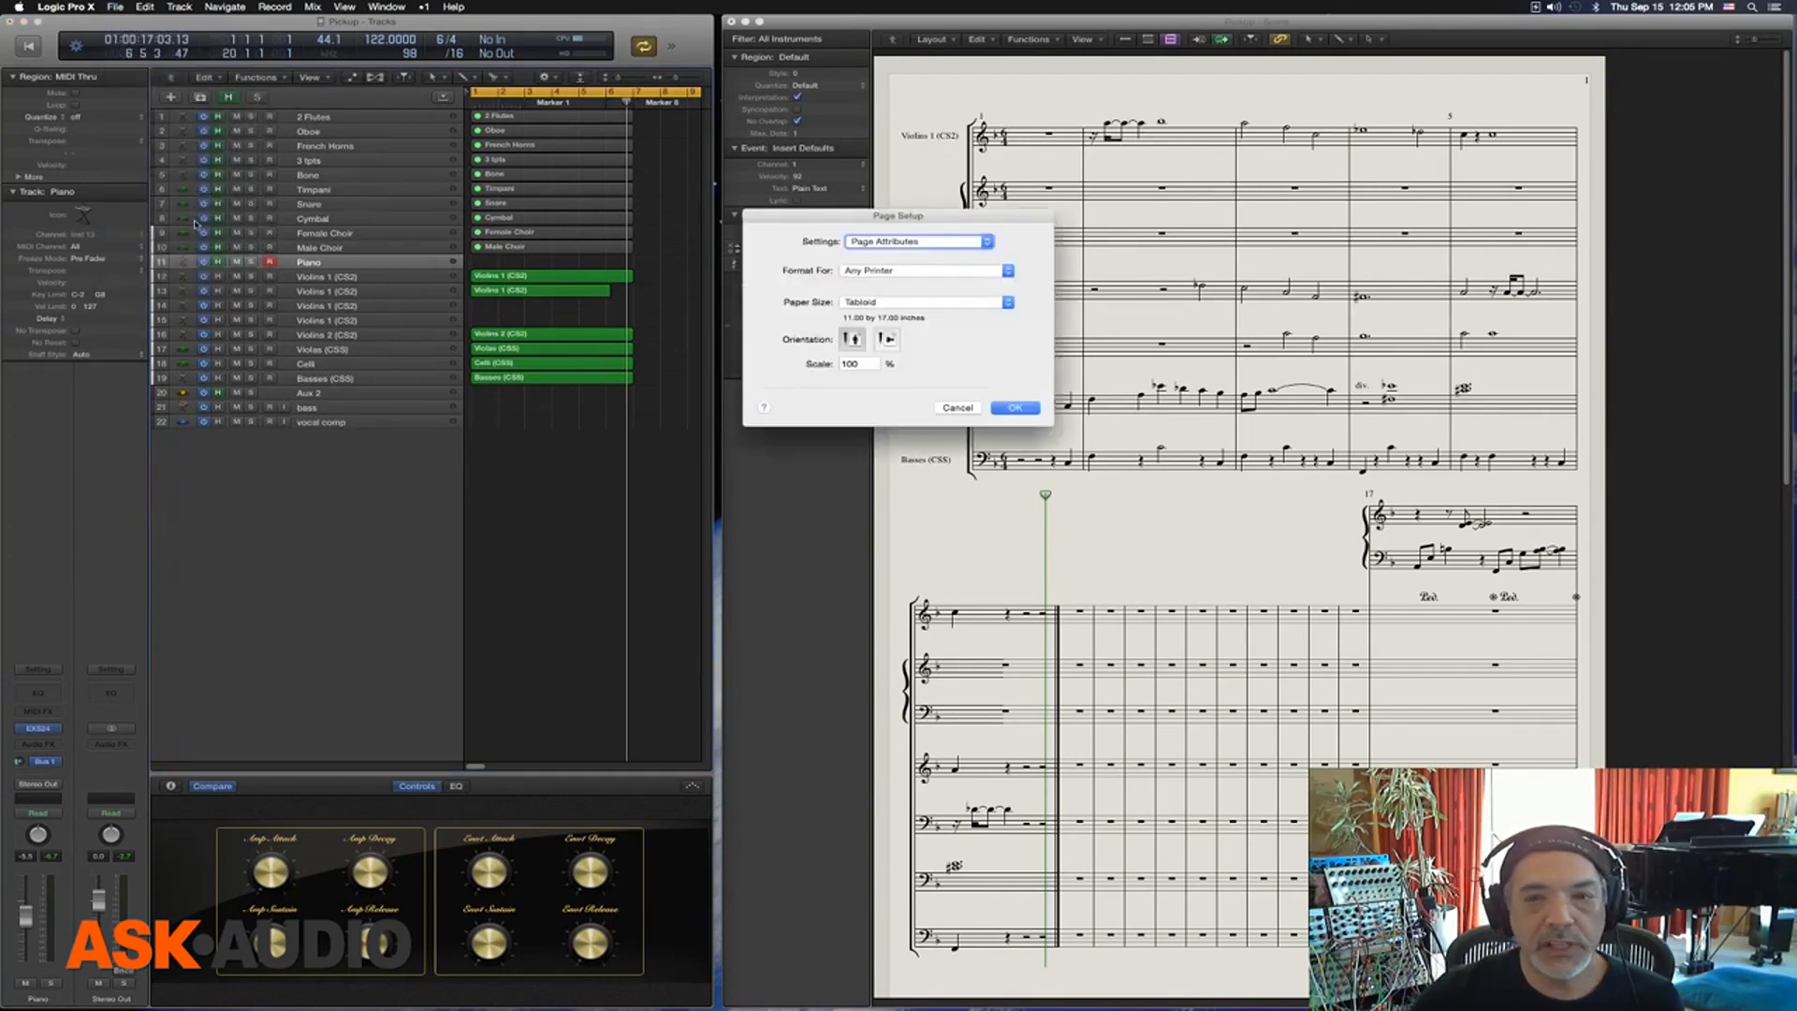
{"action": "left_click", "coordinate": [886, 341]}
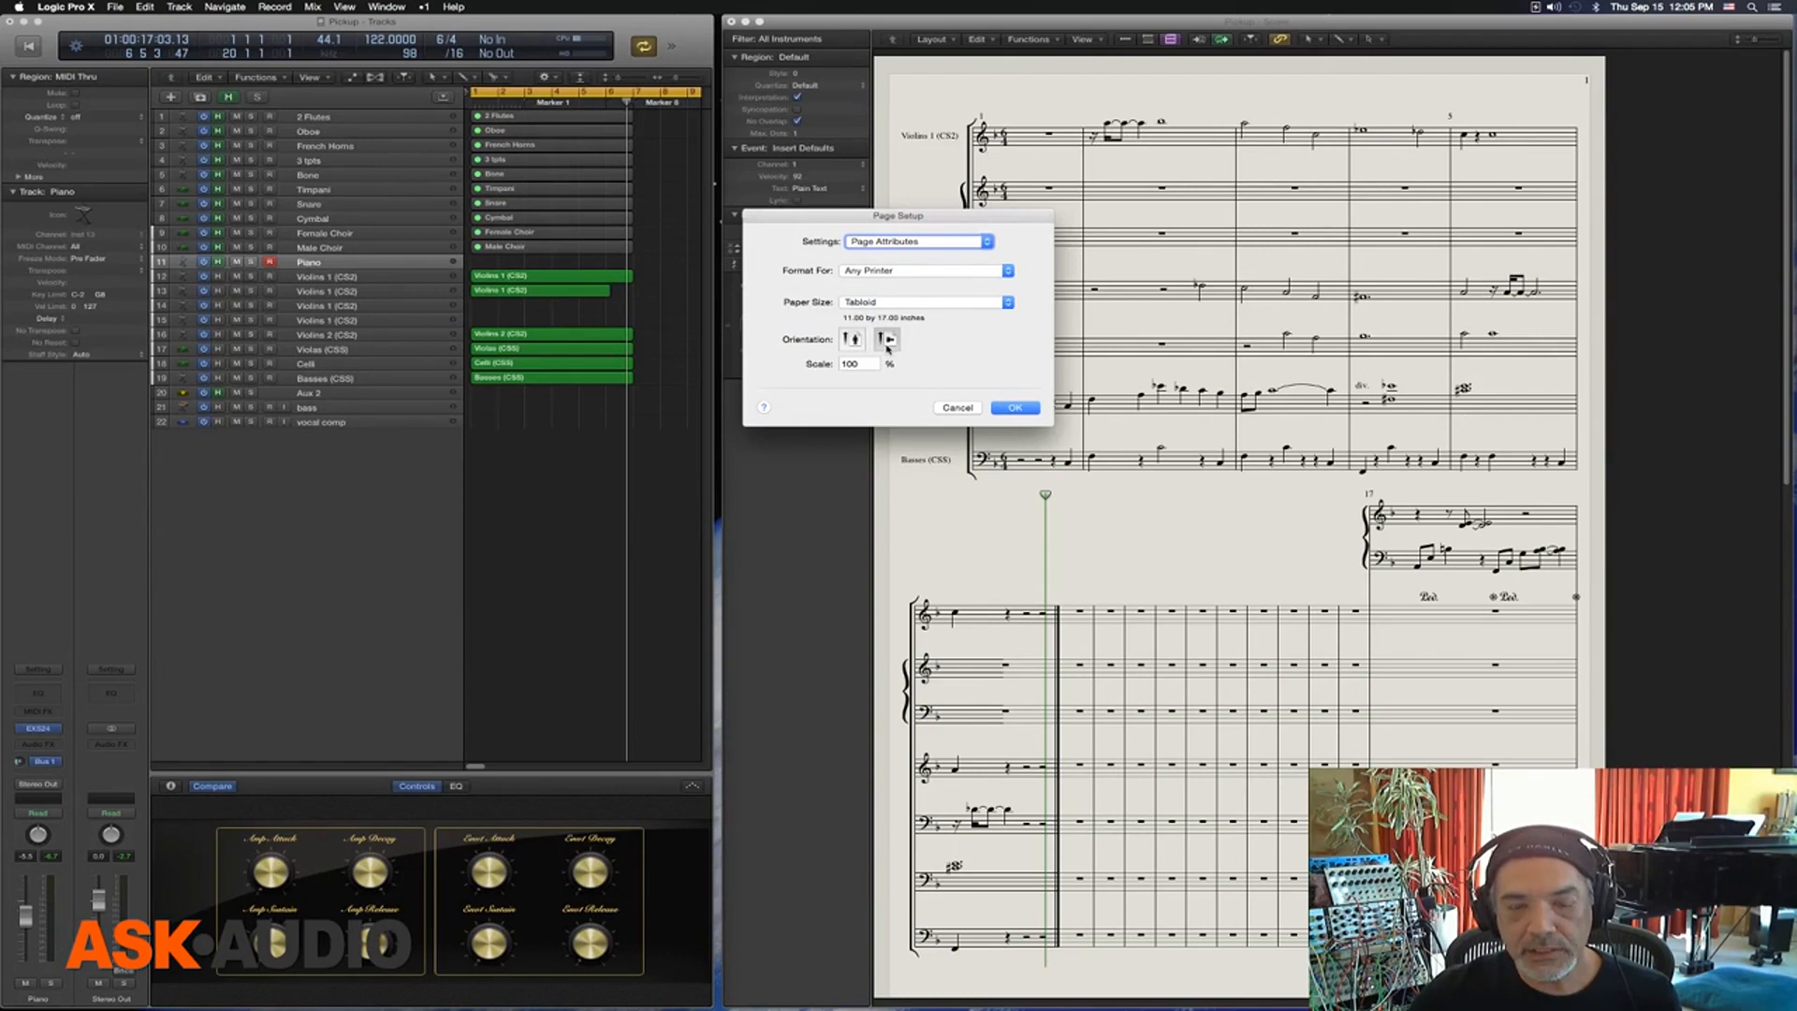
{"action": "left_click", "coordinate": [854, 341]}
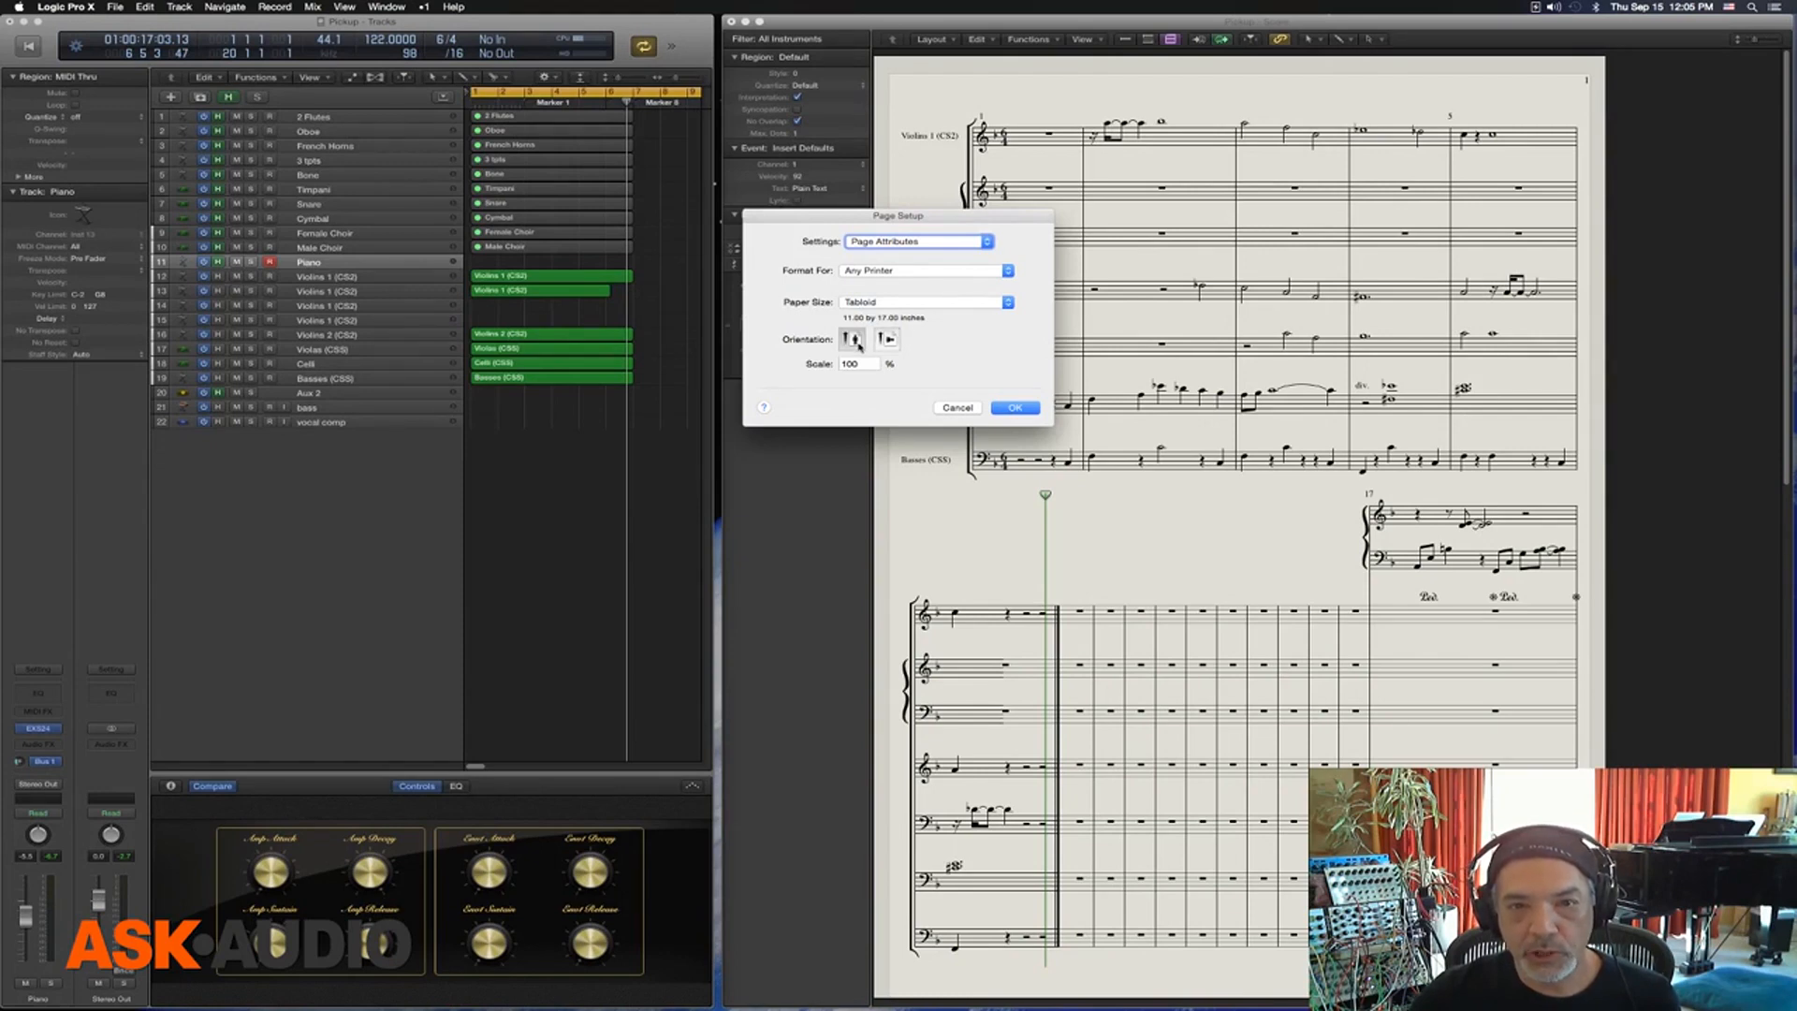
{"action": "left_click", "coordinate": [887, 341]}
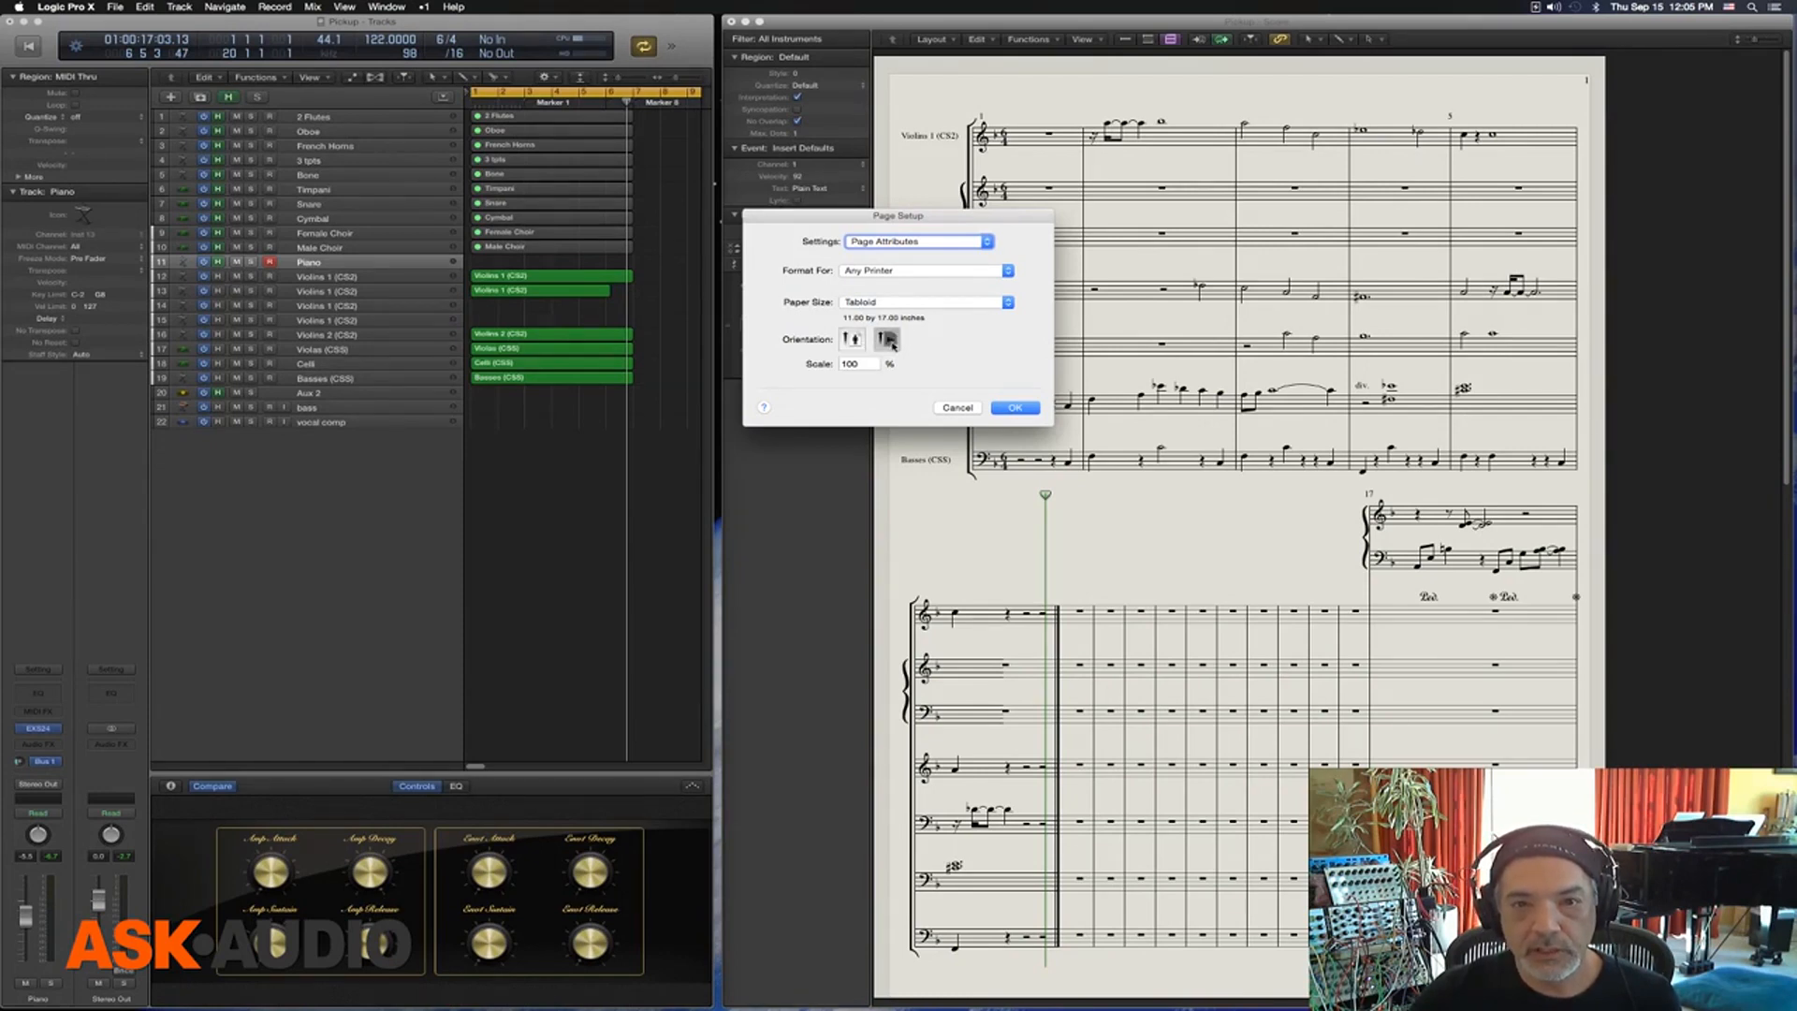
{"action": "left_click", "coordinate": [1016, 409]}
Narrow the Score window so that its full width fits on screen beside the Tracks window
{"action": "left_click_drag", "start_coordinate": [1020, 21], "coordinate": [868, 20]}
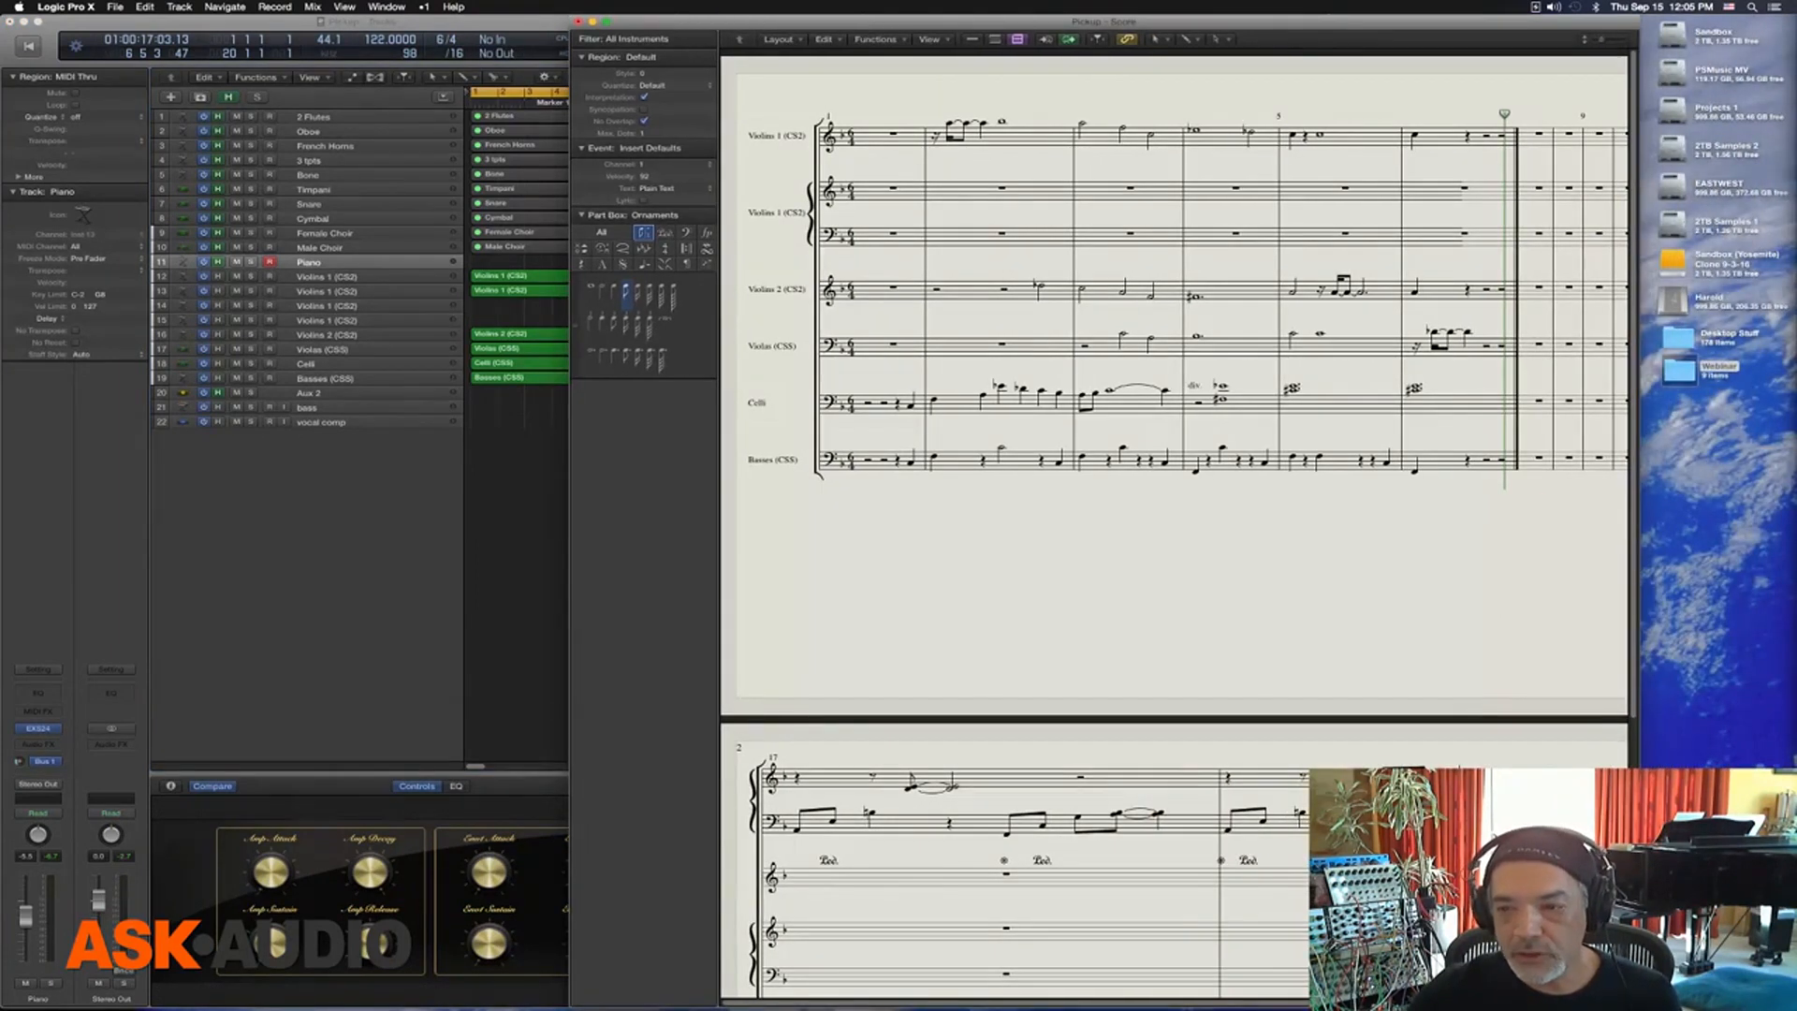
{"action": "left_click_drag", "start_coordinate": [1640, 505], "coordinate": [1771, 506]}
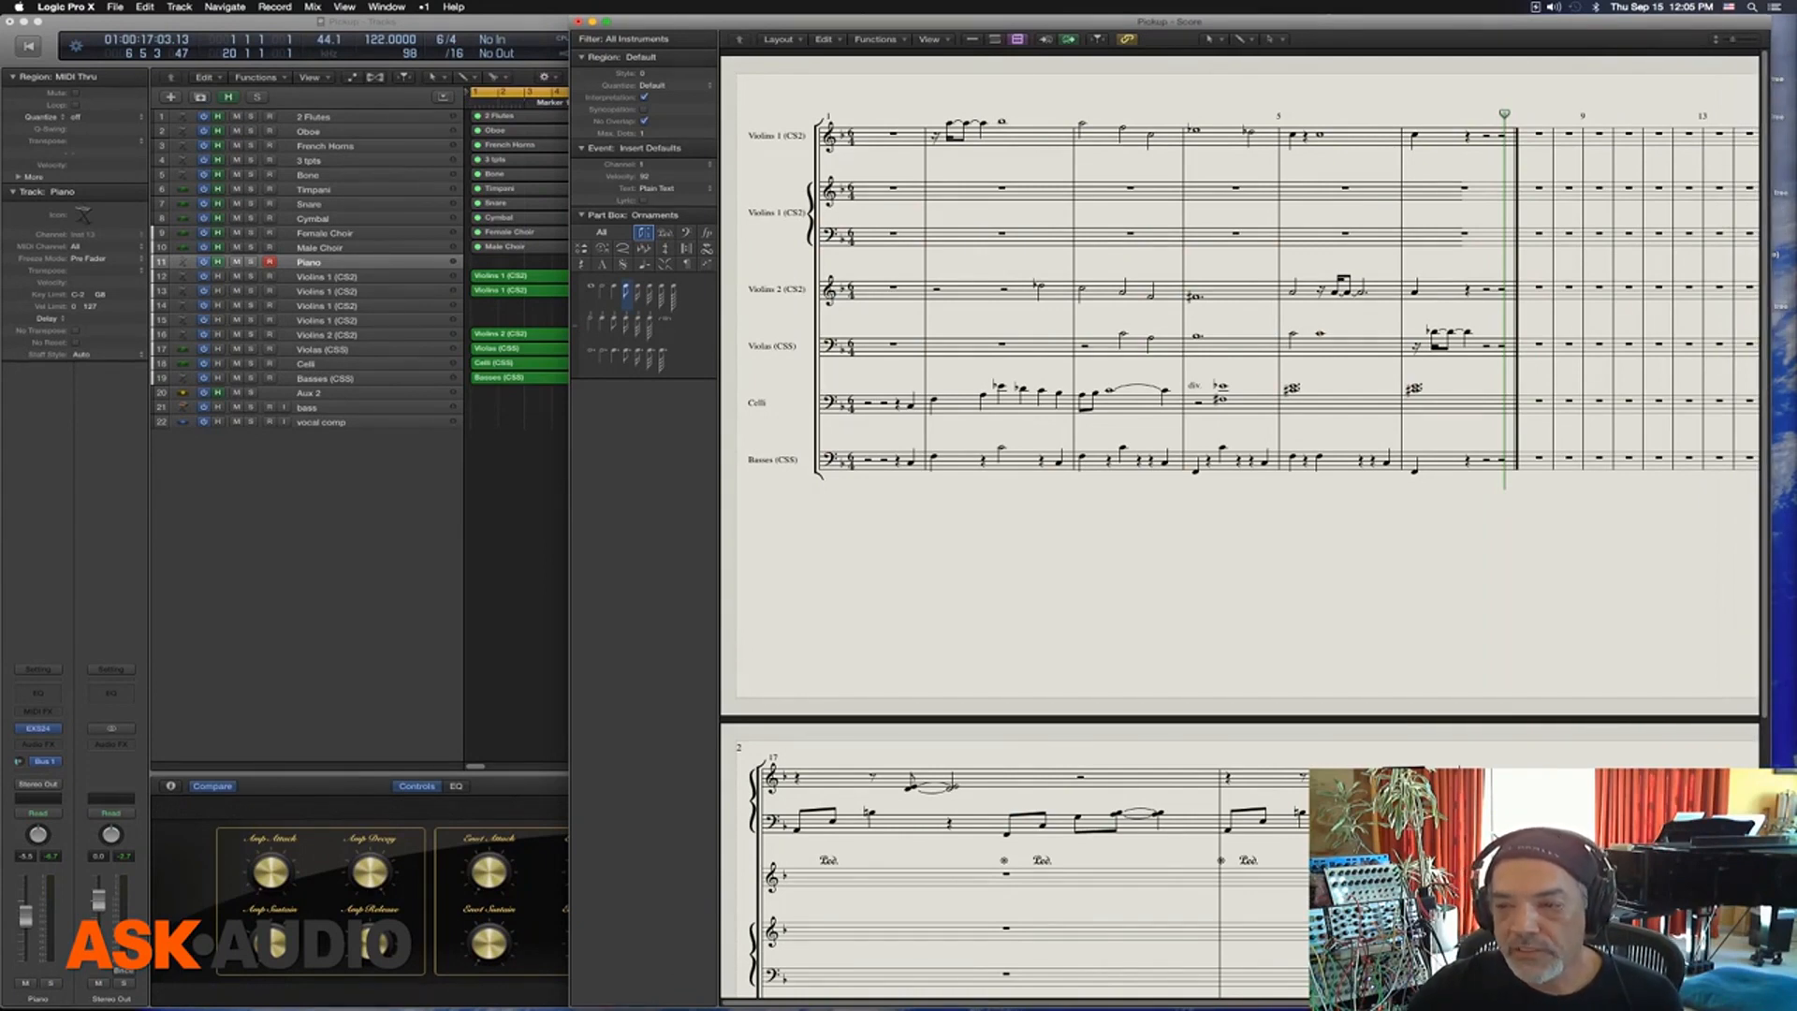
{"action": "left_click_drag", "start_coordinate": [1771, 506], "coordinate": [1610, 506]}
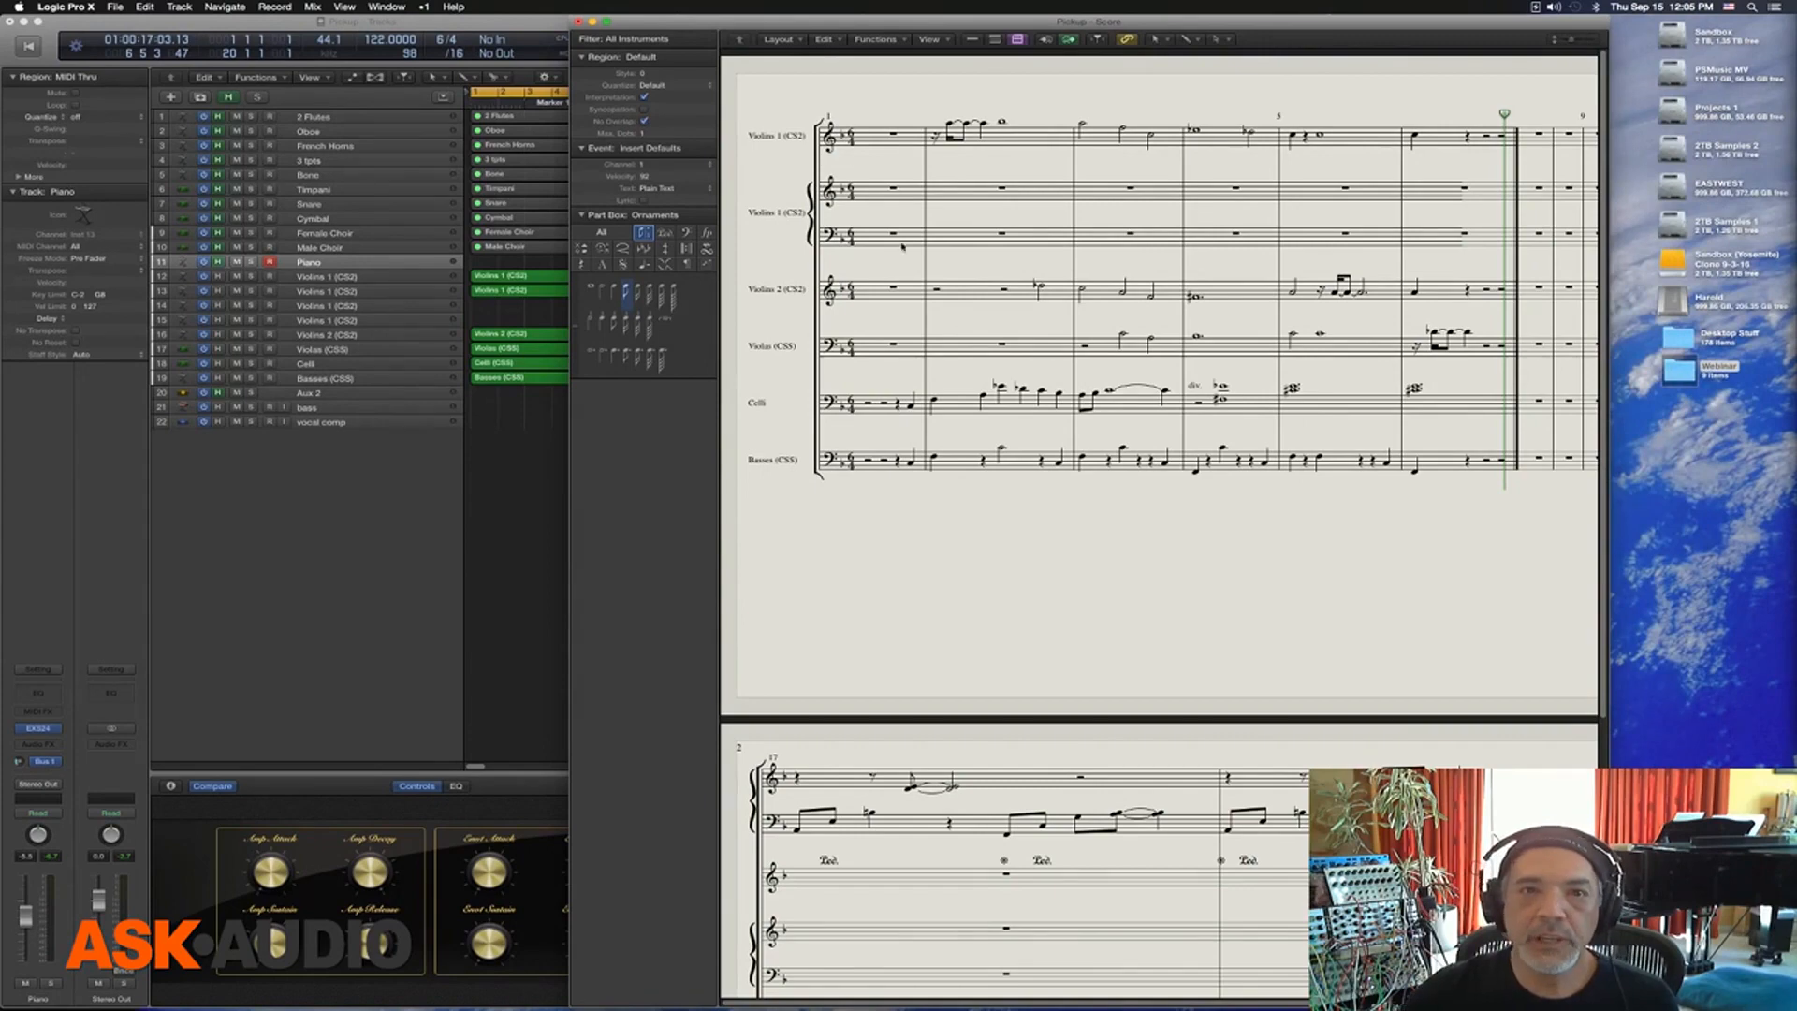
{"action": "left_click_drag", "start_coordinate": [775, 30], "coordinate": [927, 30]}
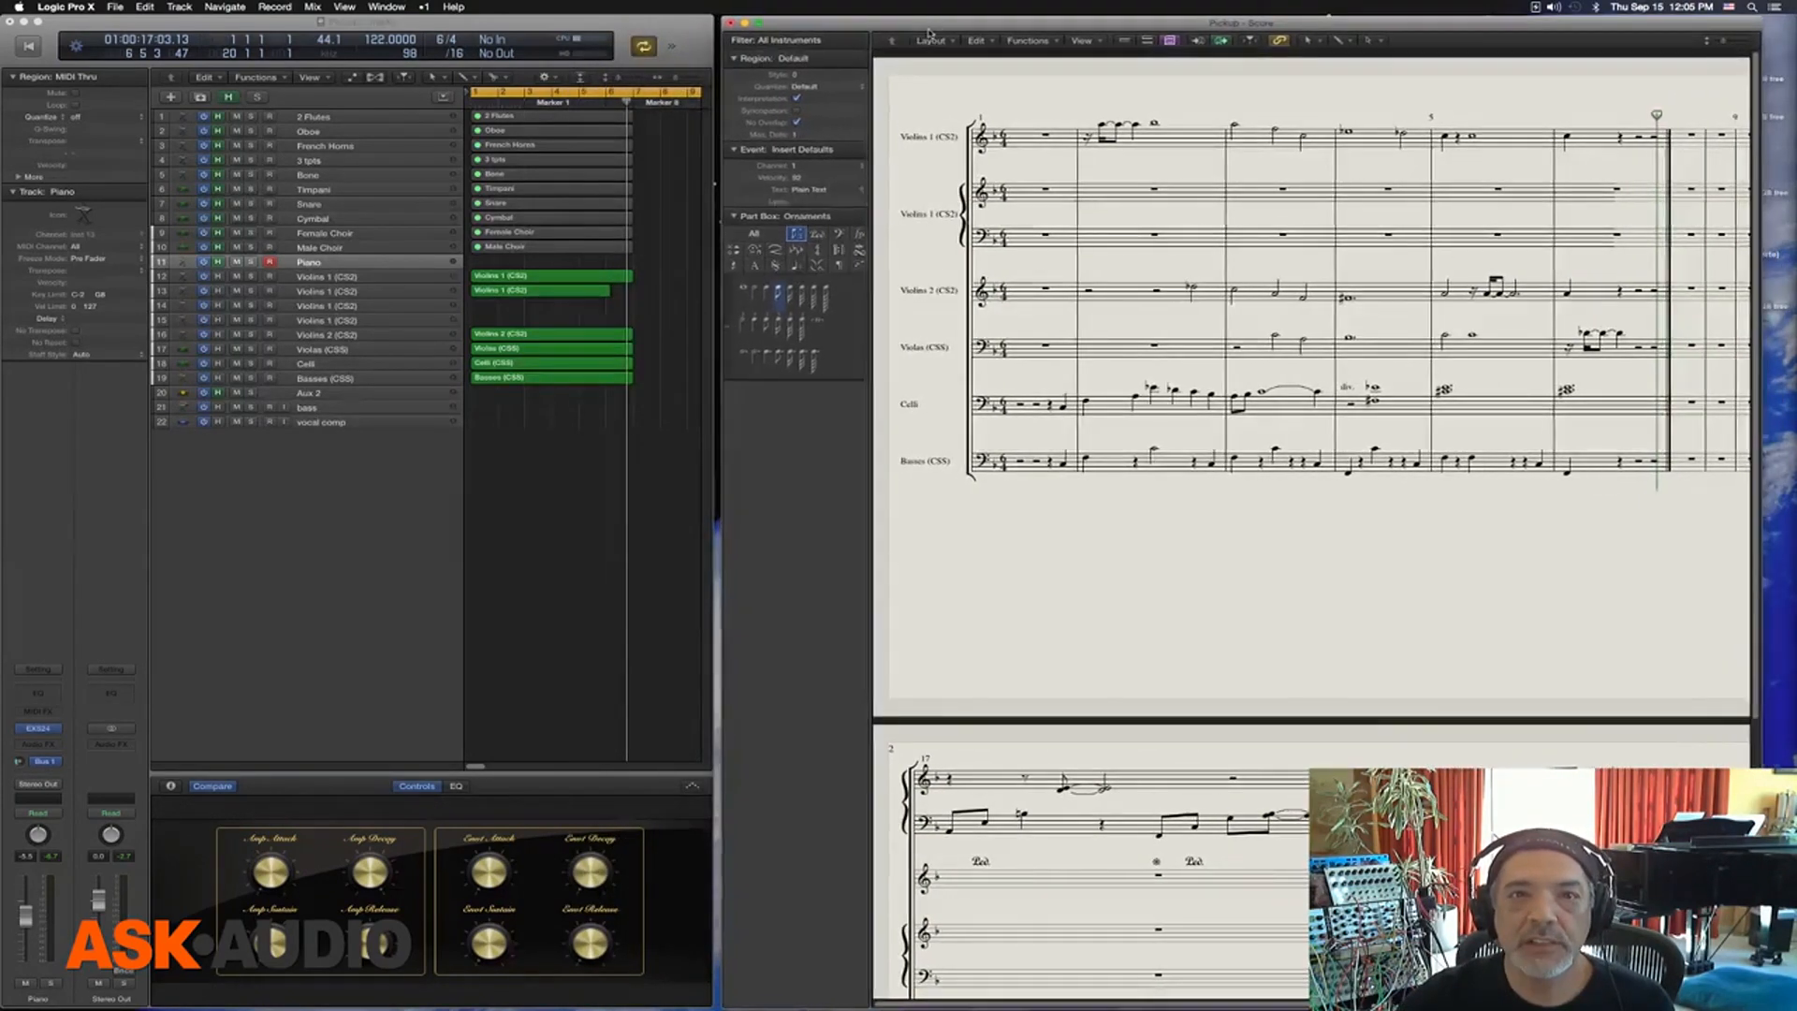
Add a new custom paper size to the page setup's list of custom sizes
{"action": "left_click", "coordinate": [114, 8]}
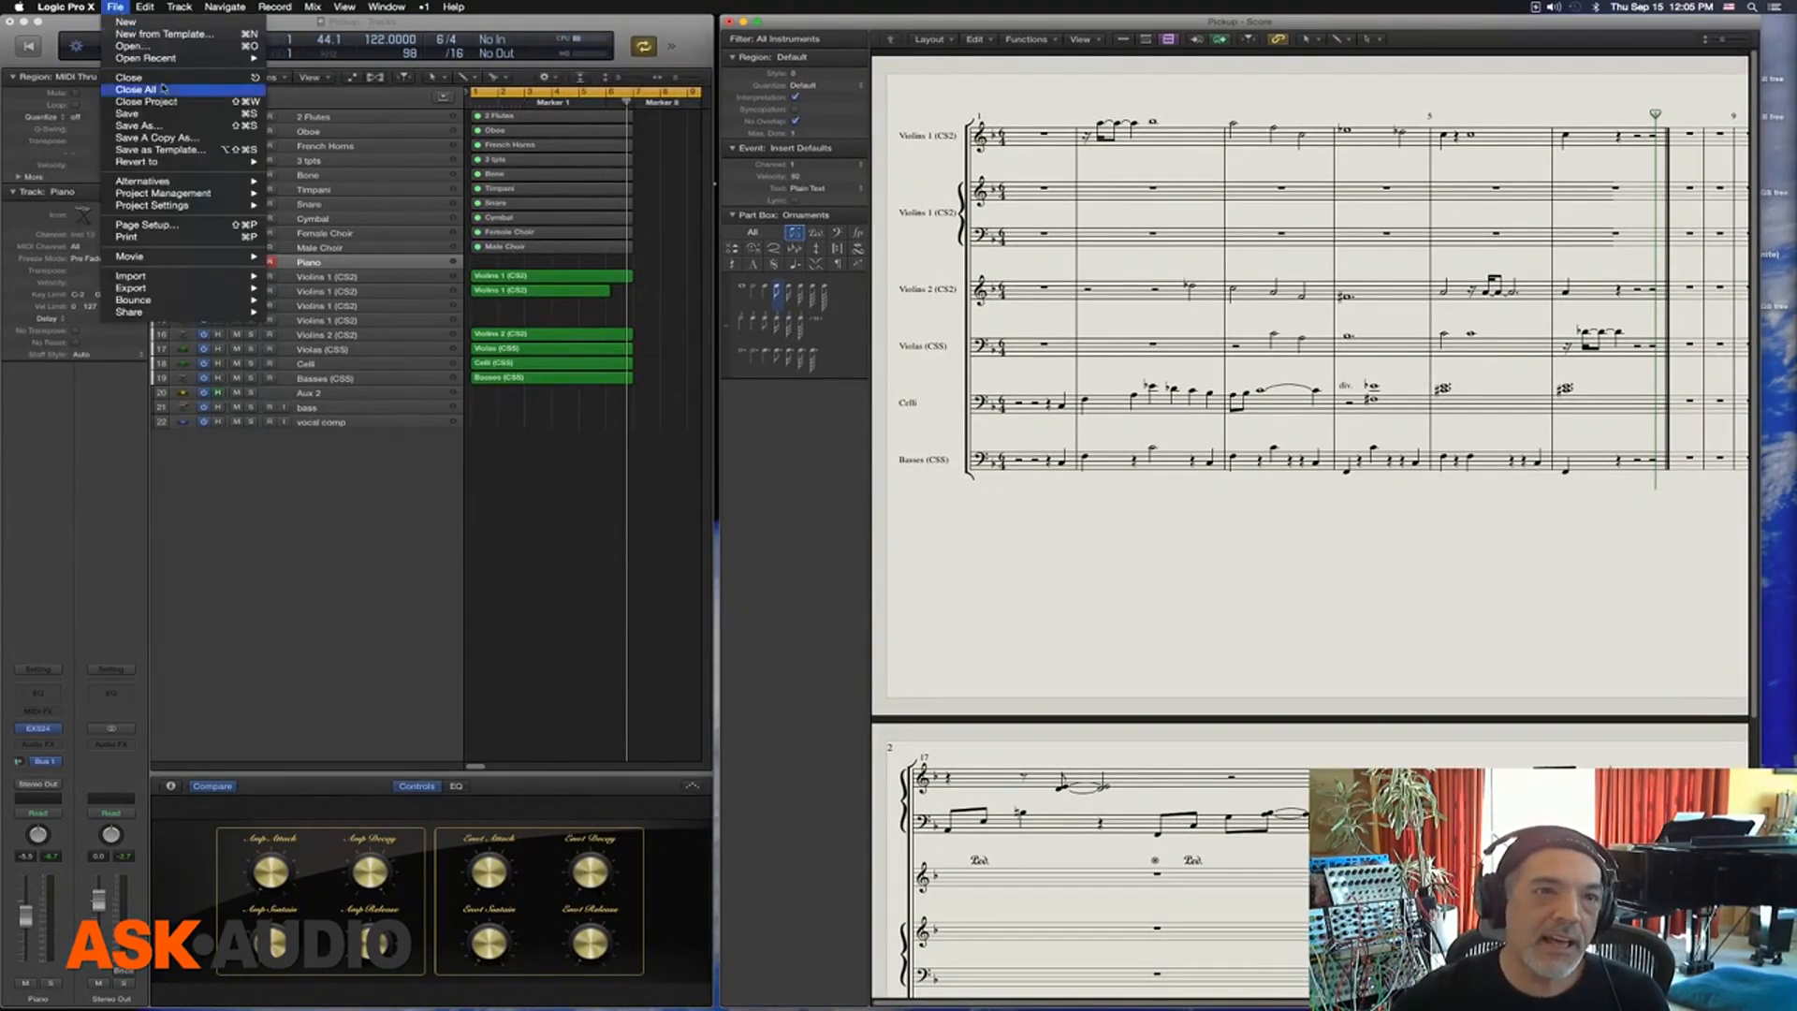
{"action": "left_click", "coordinate": [141, 225]}
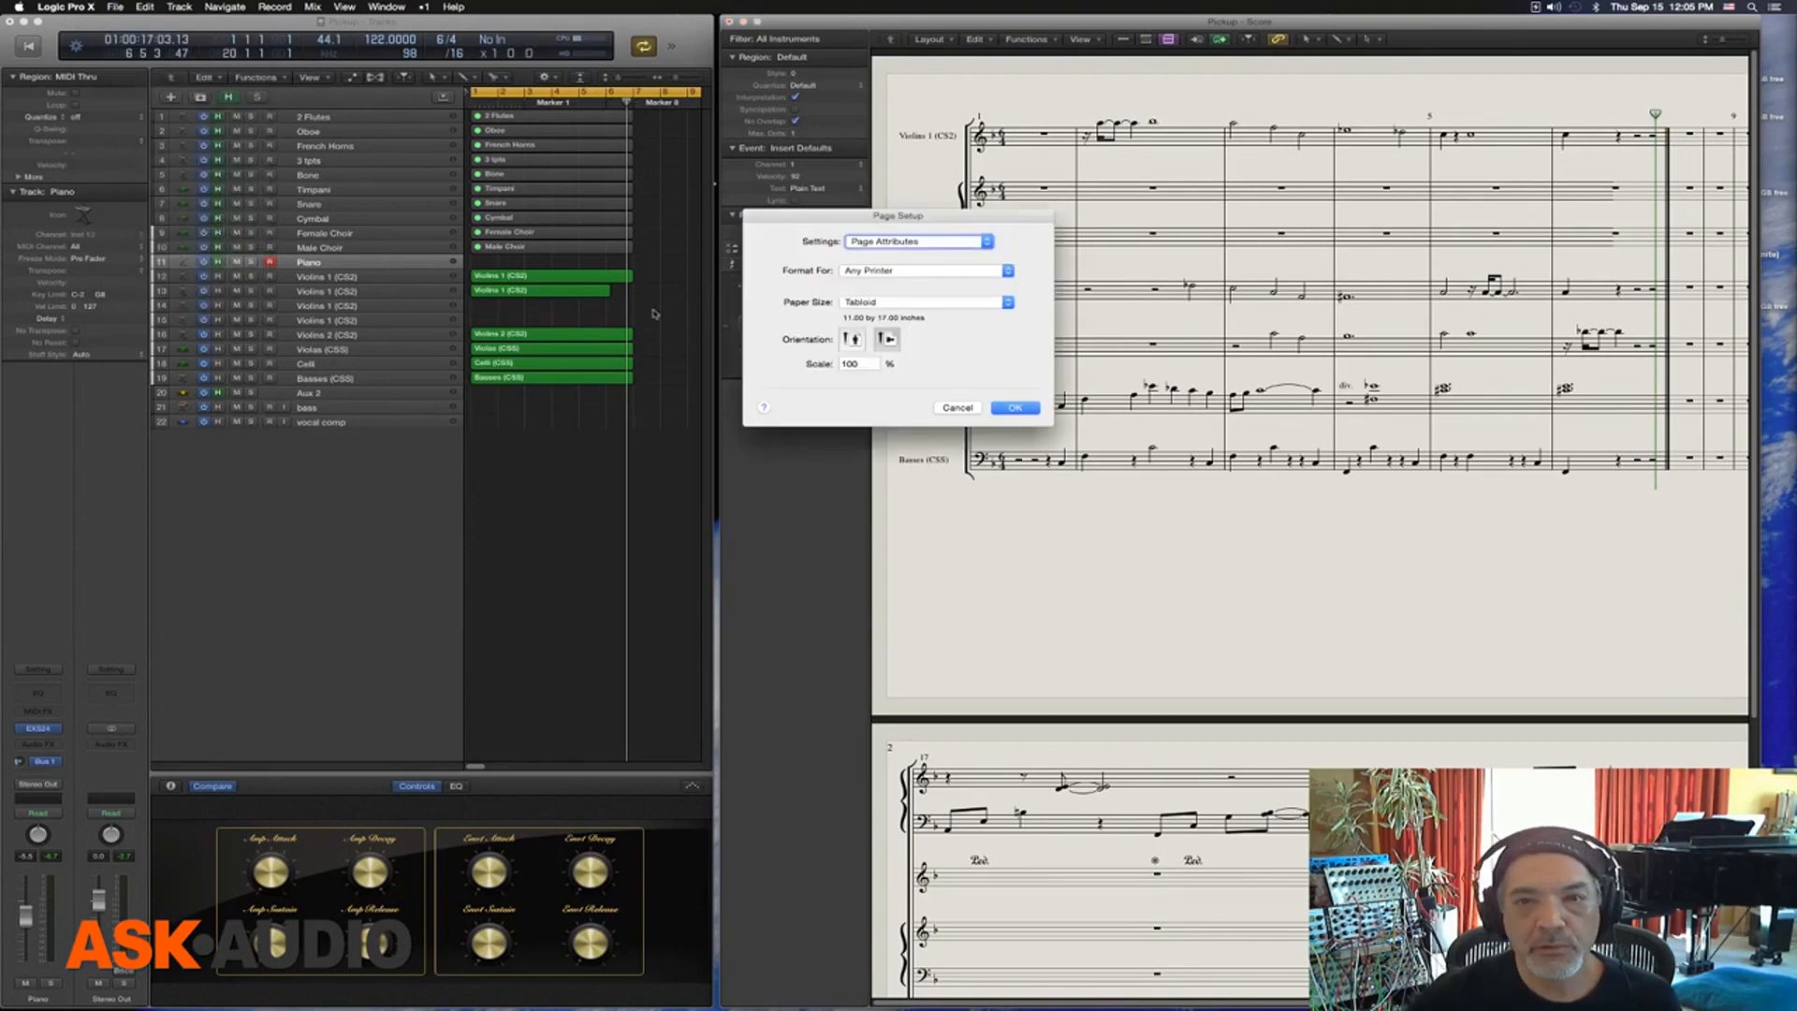
{"action": "left_click", "coordinate": [892, 303]}
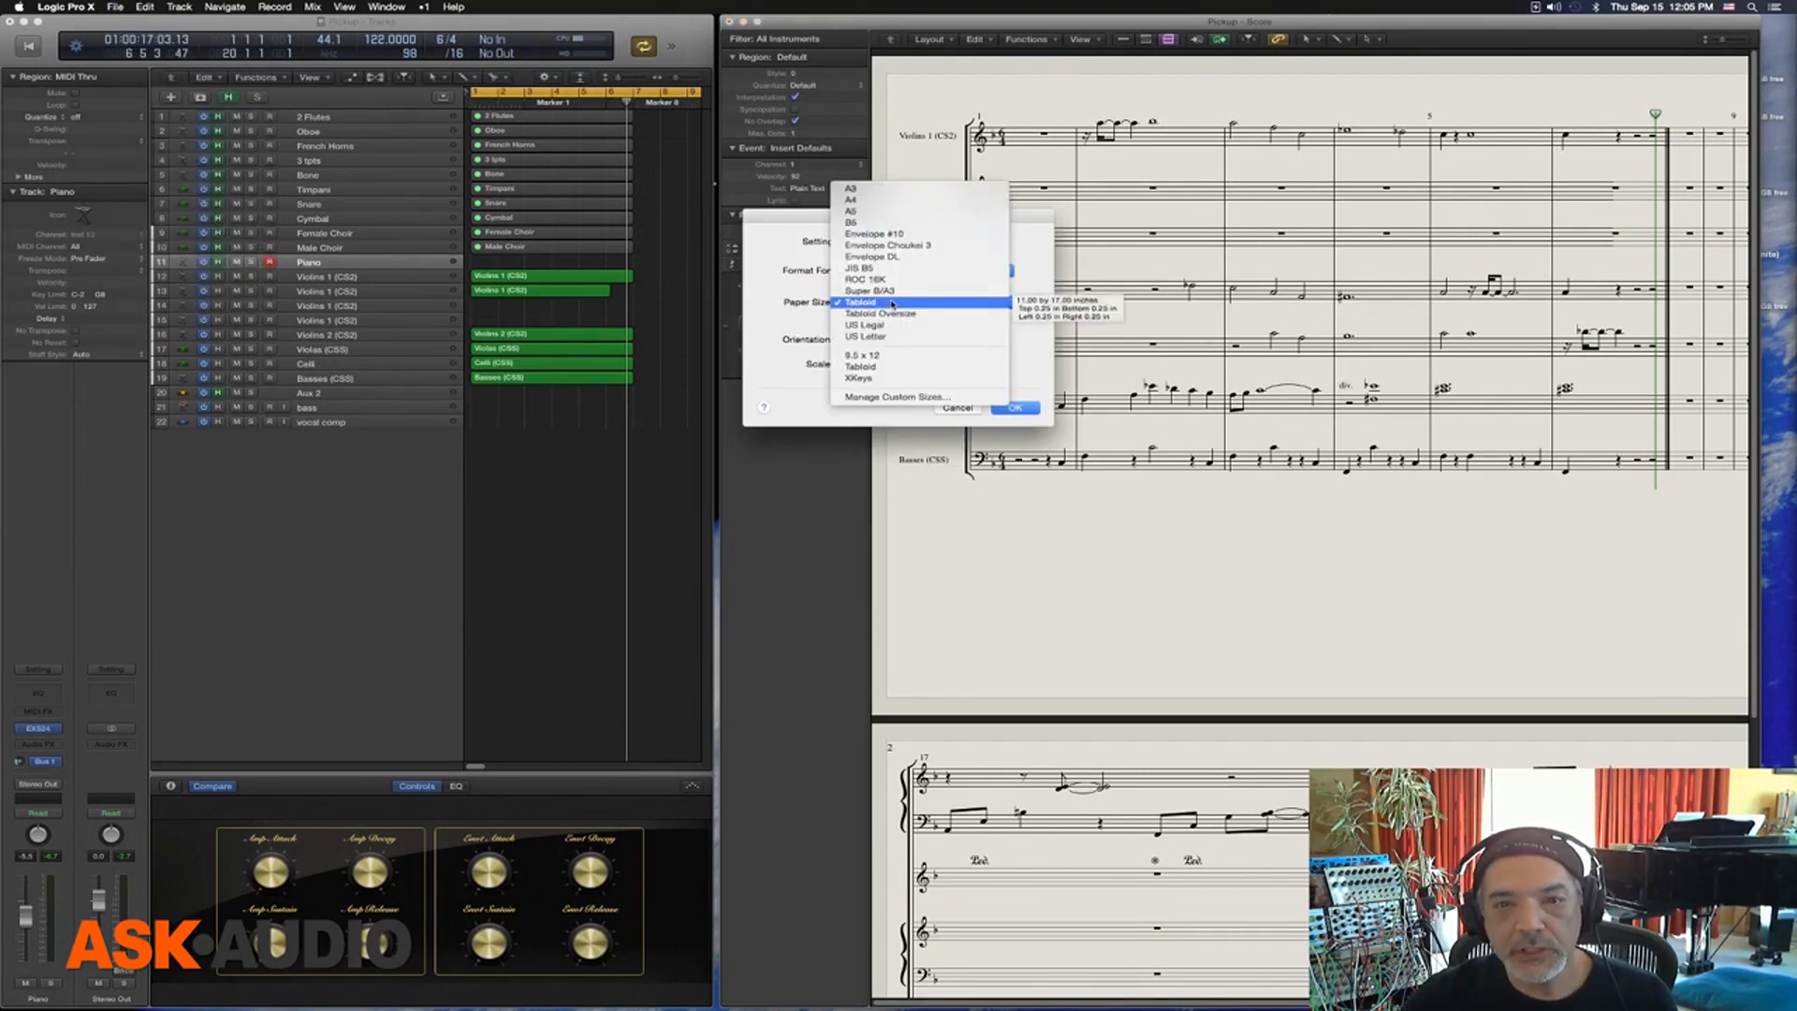
{"action": "left_click", "coordinate": [973, 399]}
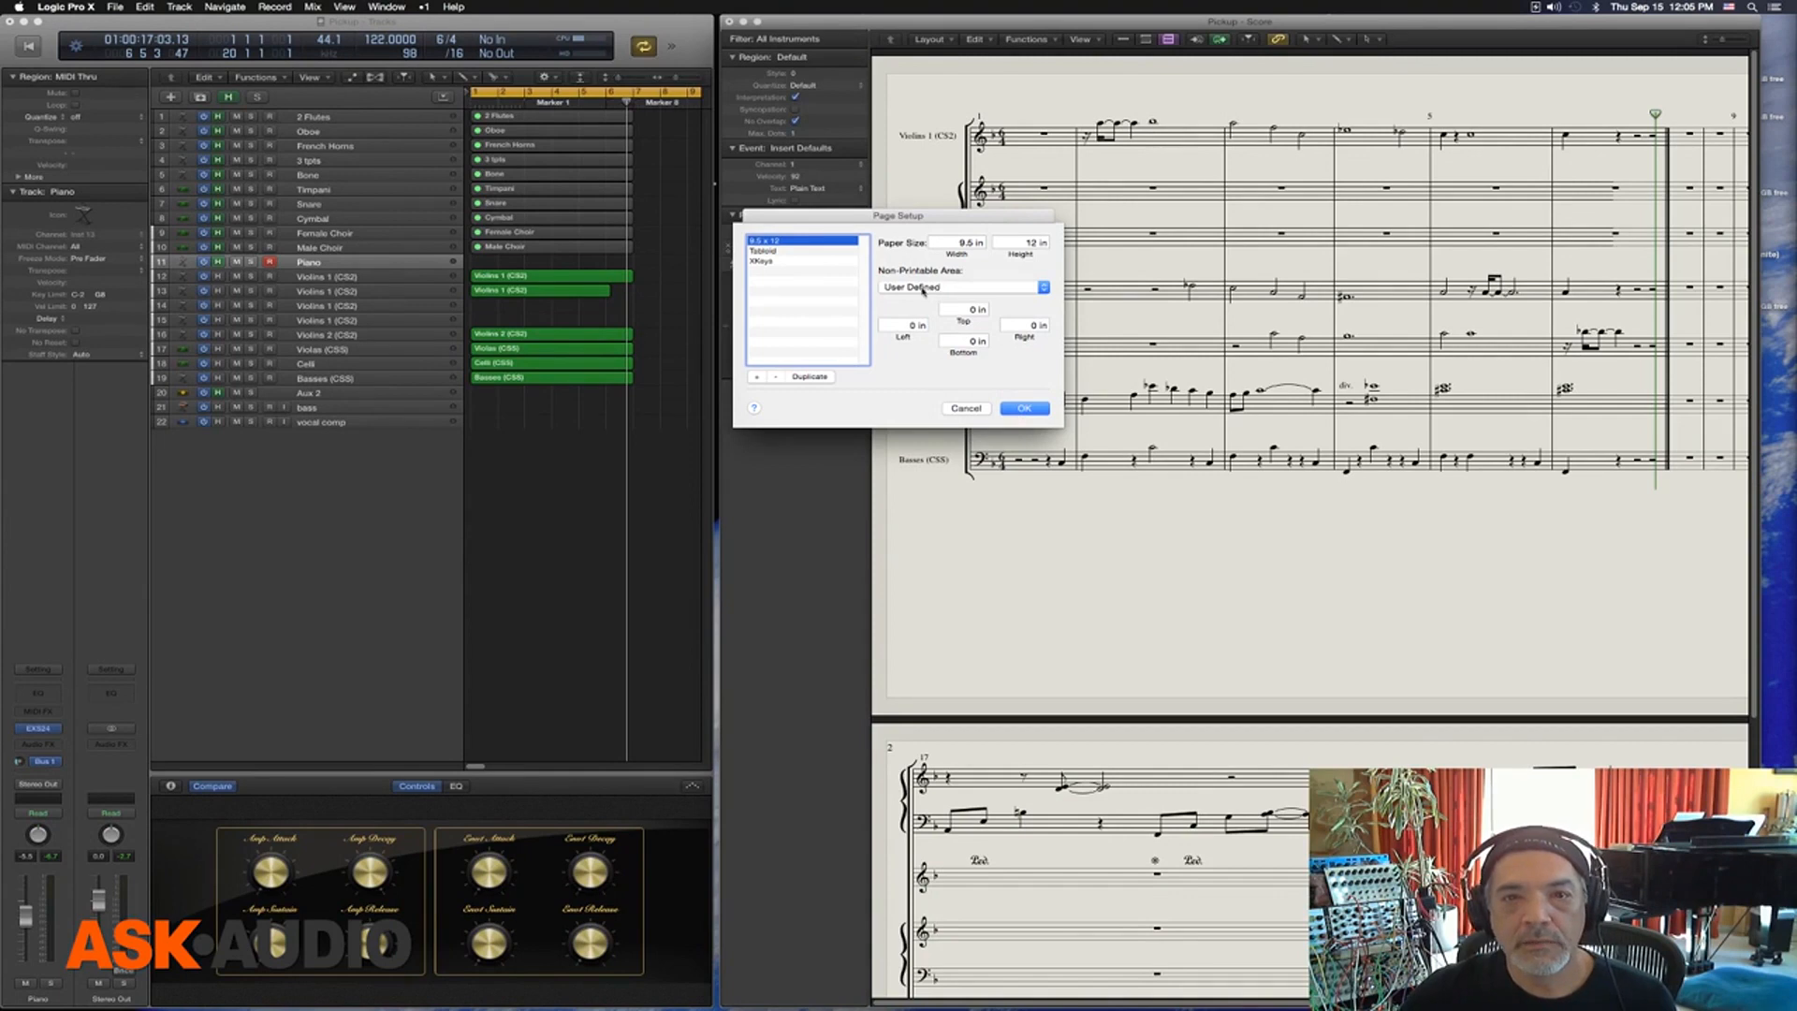
{"action": "left_click", "coordinate": [758, 377]}
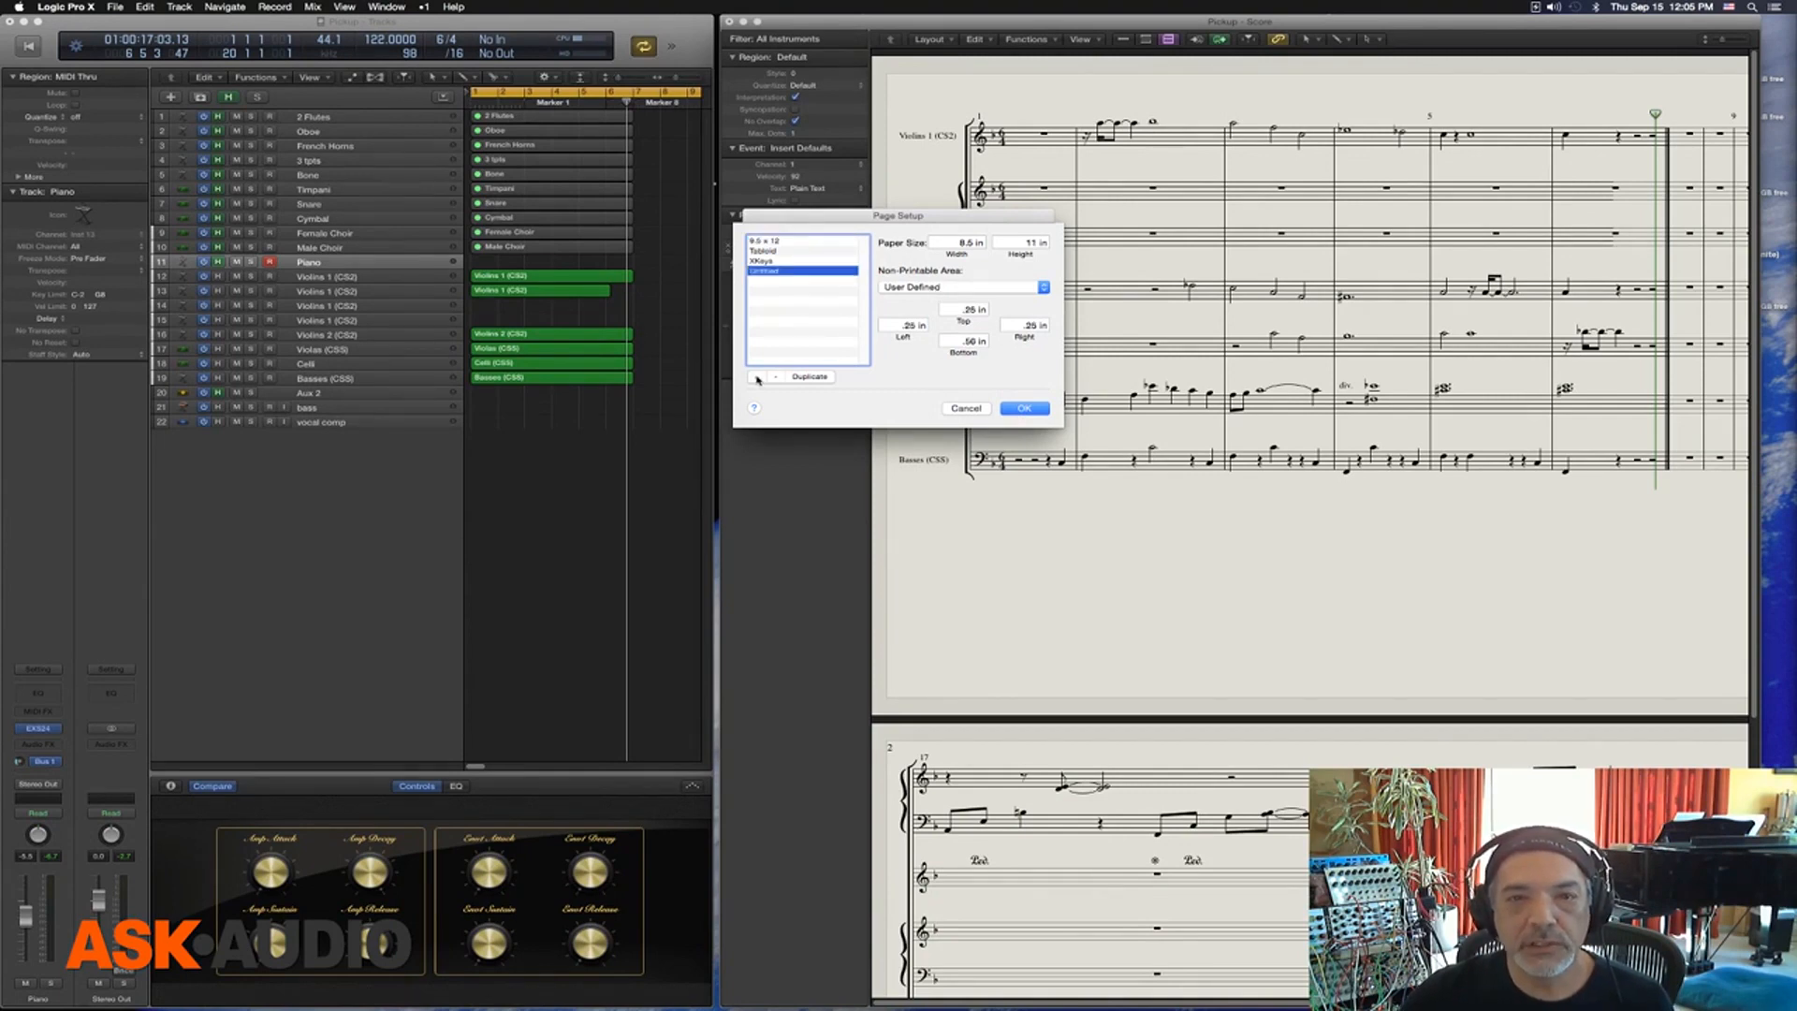
Set the new custom paper size to 20 in wide by 20 in high and apply it to the score
{"action": "left_click_drag", "start_coordinate": [947, 244], "coordinate": [998, 241]}
{"action": "type", "text": "20"}
{"action": "key", "text": "Tab"}
{"action": "type", "text": "20"}
{"action": "left_click", "coordinate": [1027, 408]}
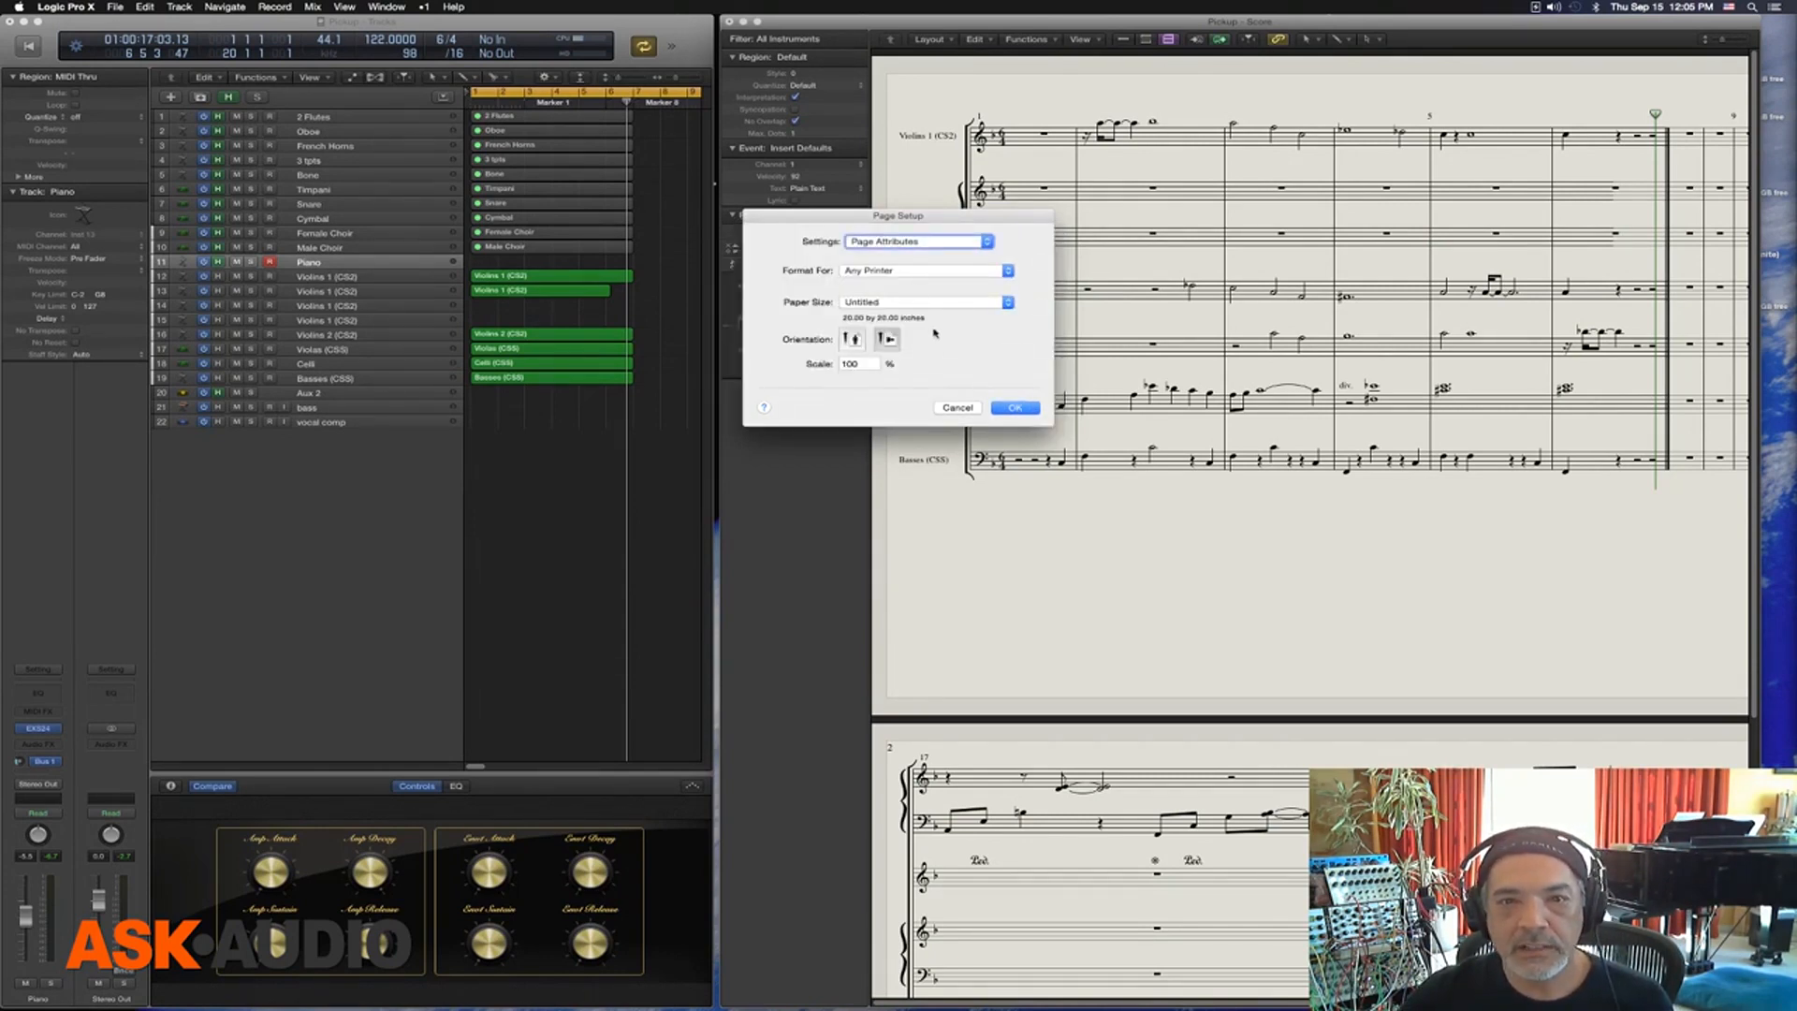
{"action": "left_click", "coordinate": [1015, 408]}
{"action": "scroll", "coordinate": [1093, 400], "scroll_direction": "right", "scroll_amount": 5}
{"action": "scroll", "coordinate": [1094, 401], "scroll_direction": "right", "scroll_amount": 2}
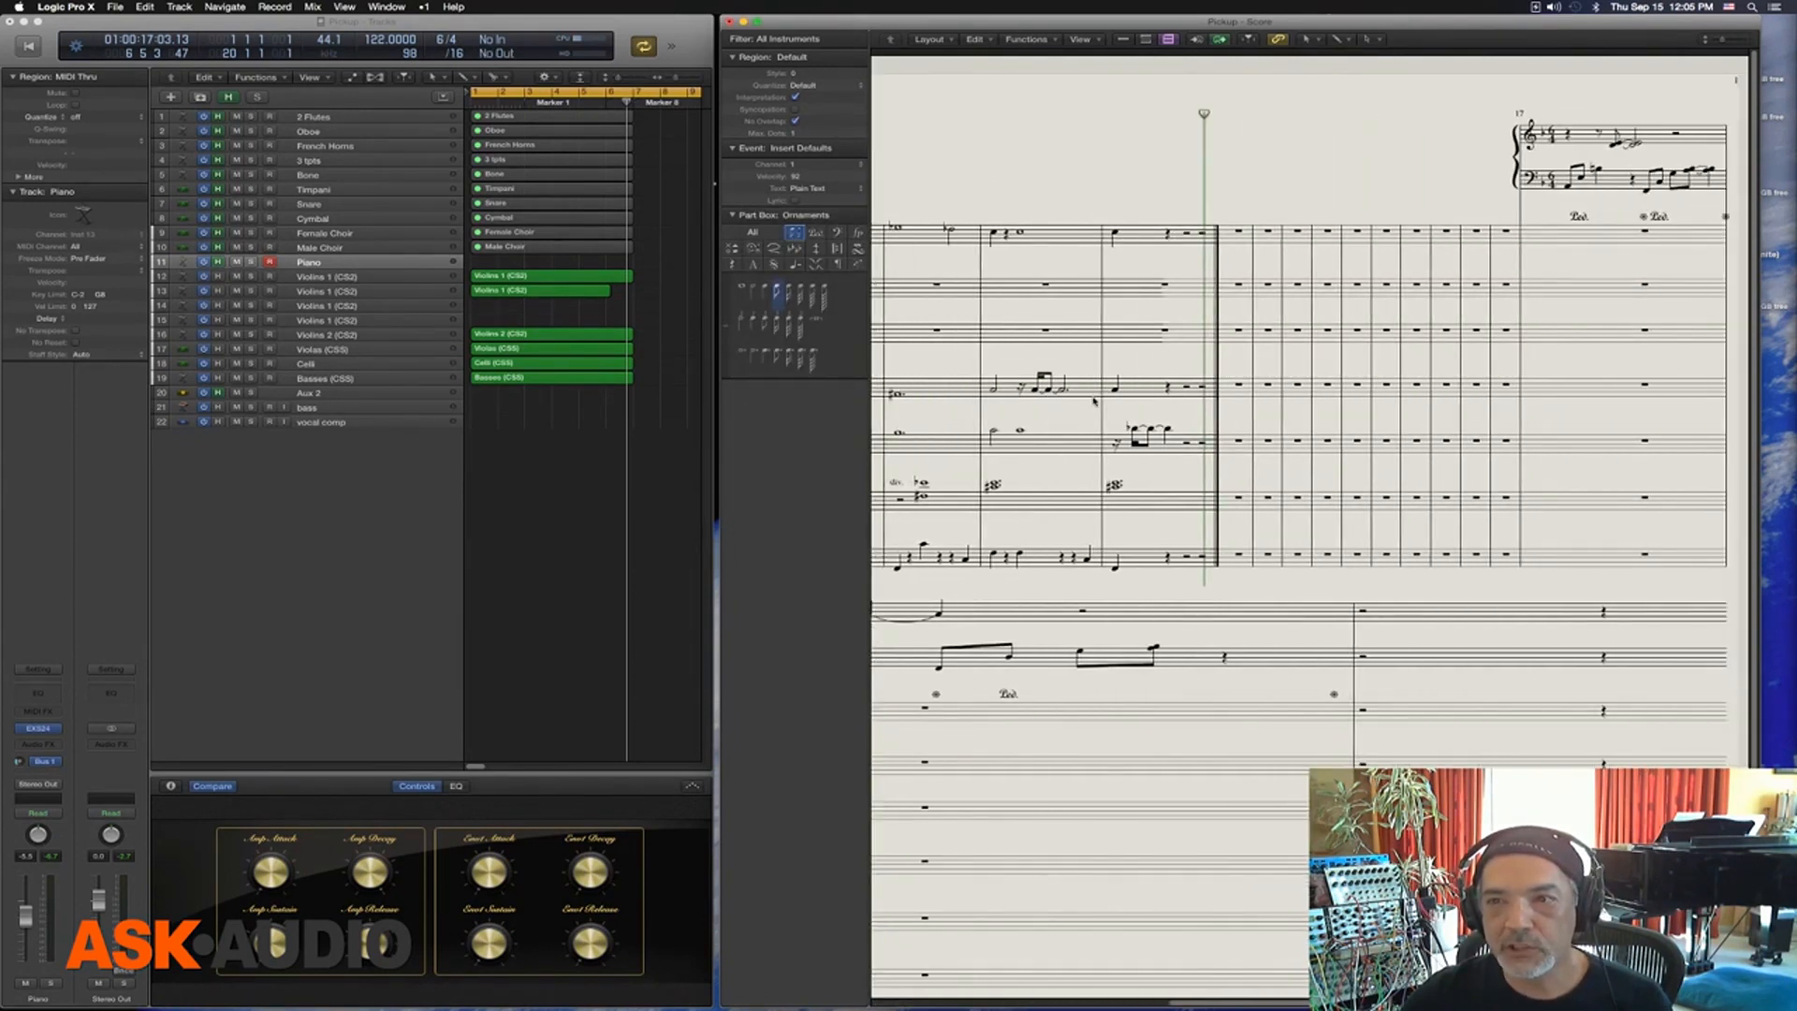
Change the score's paper size in the page setup from the custom size to Tabloid and apply it
{"action": "scroll", "coordinate": [1094, 401], "scroll_direction": "left", "scroll_amount": 6}
{"action": "scroll", "coordinate": [1093, 401], "scroll_direction": "down", "scroll_amount": 5}
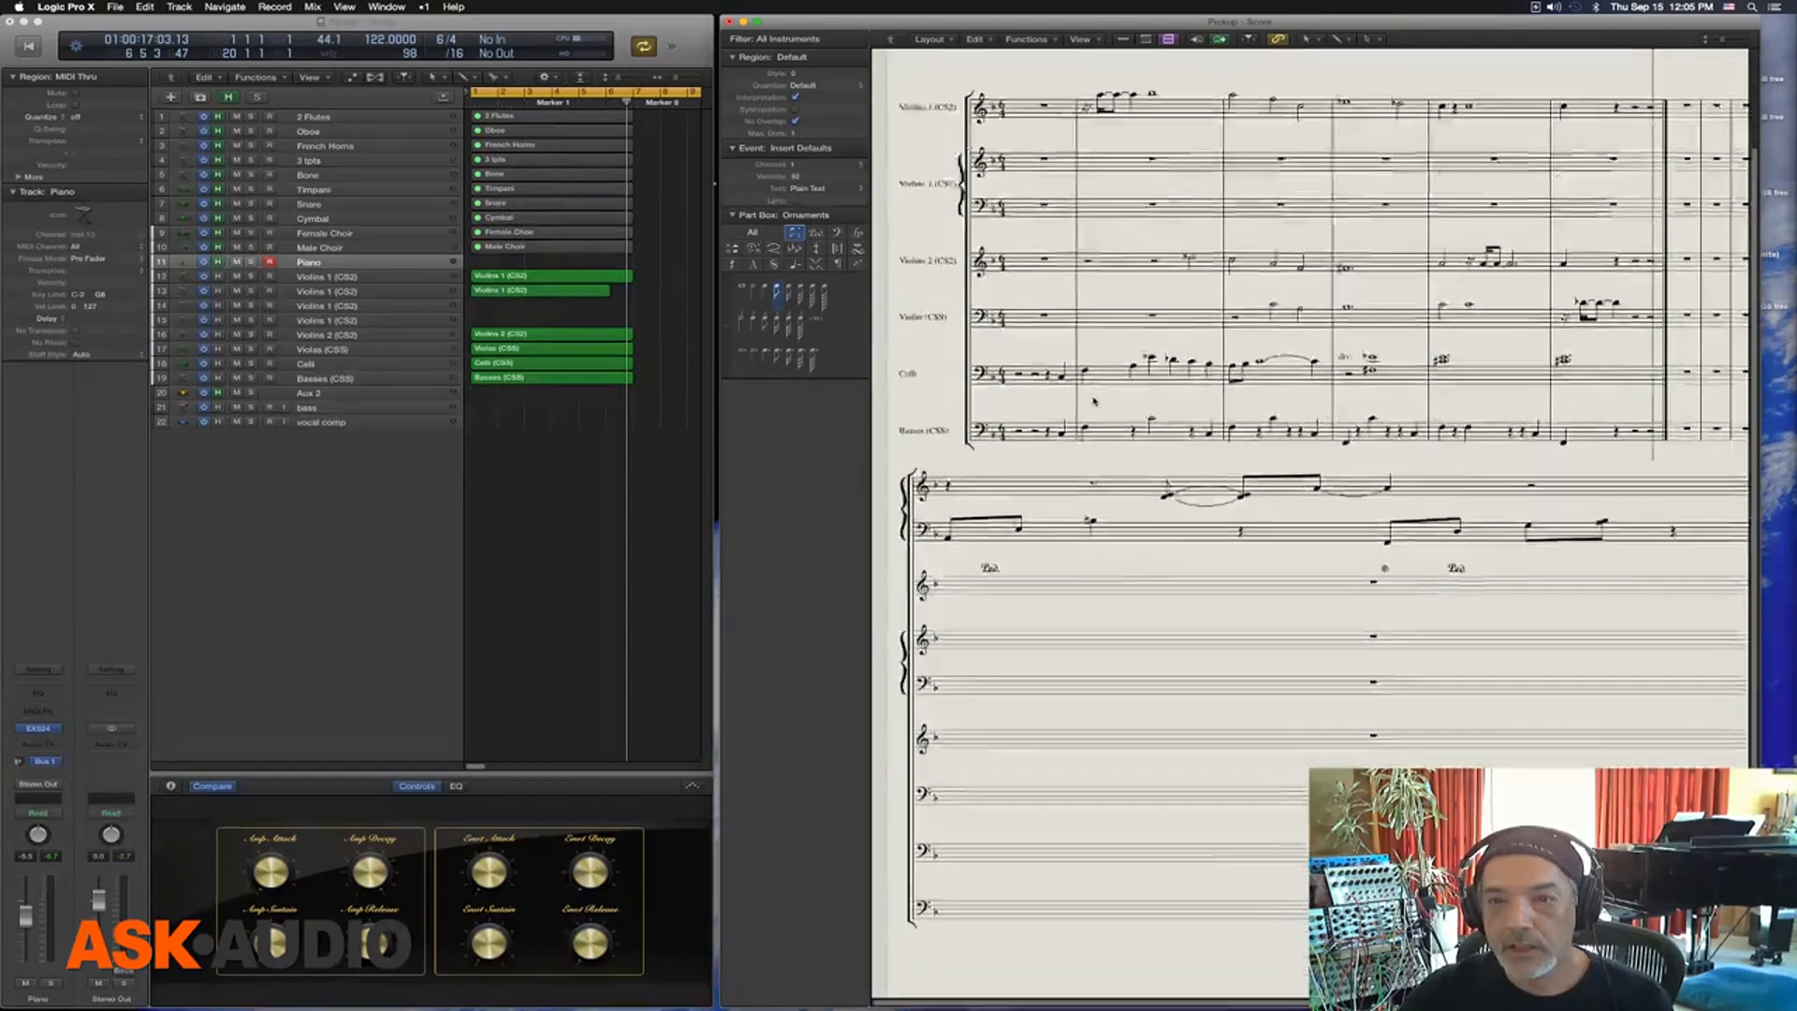
{"action": "scroll", "coordinate": [1093, 401], "scroll_direction": "up", "scroll_amount": 5}
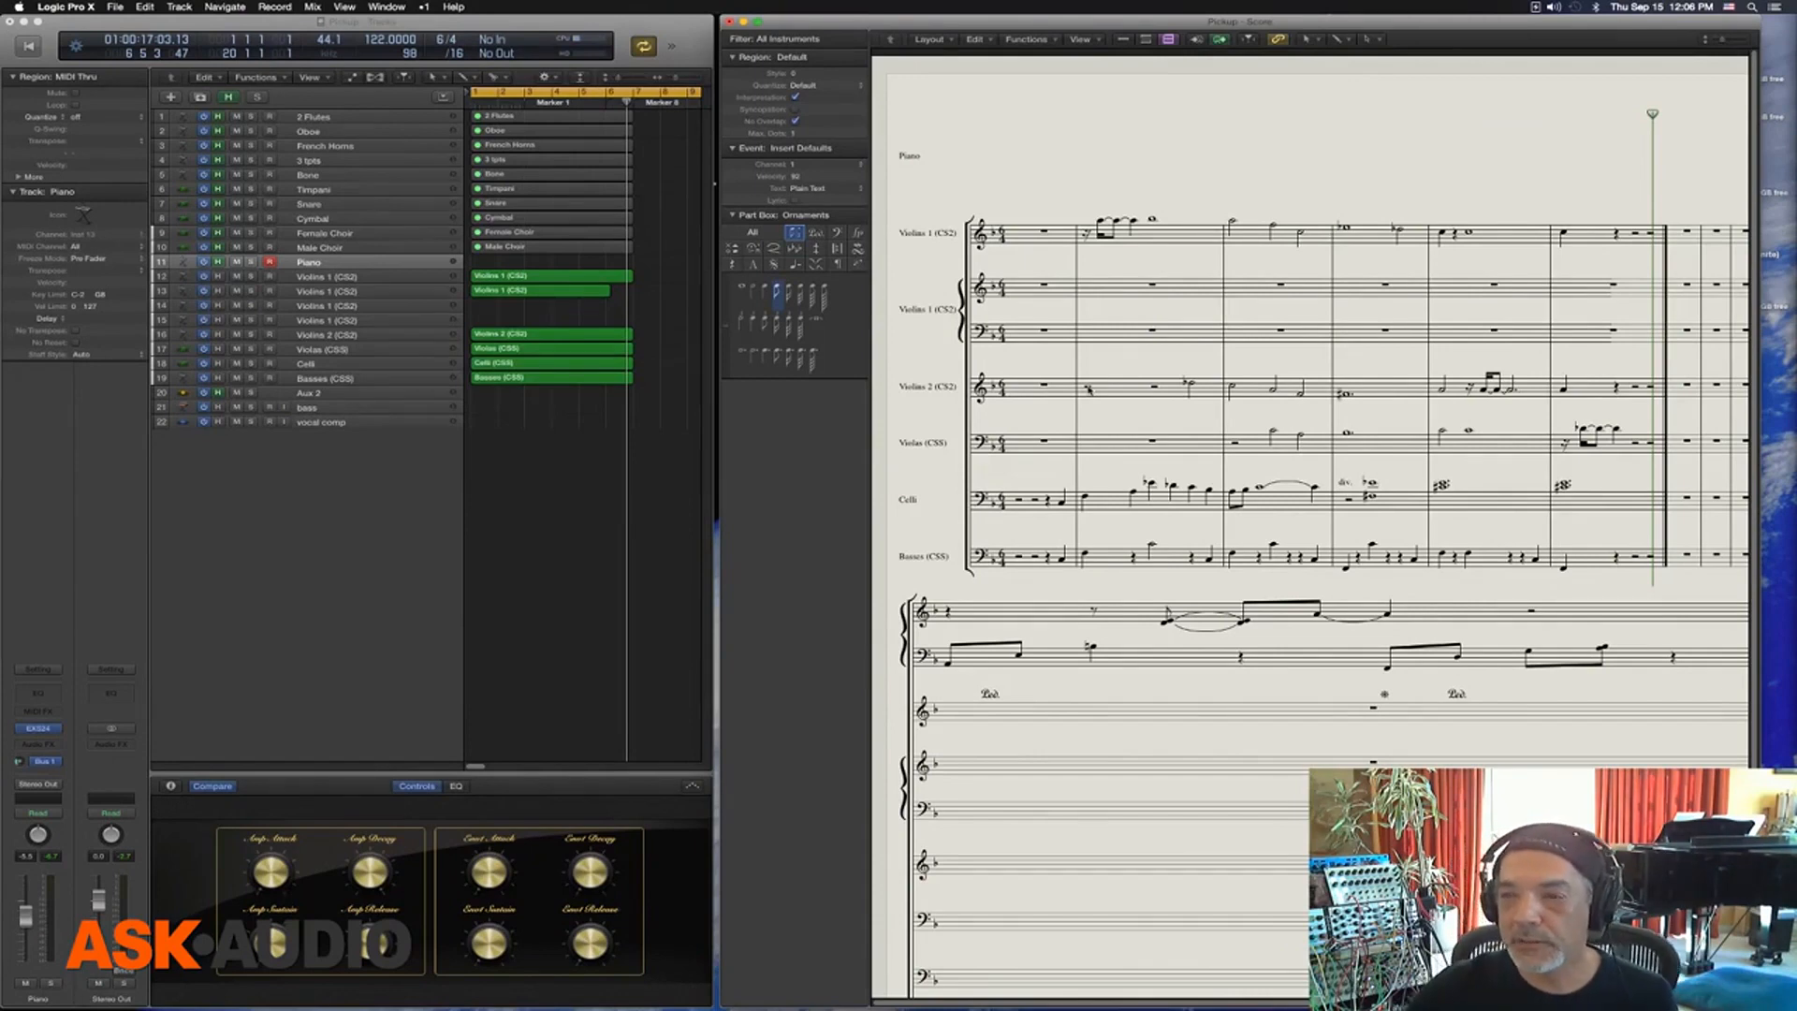
{"action": "left_click", "coordinate": [116, 7]}
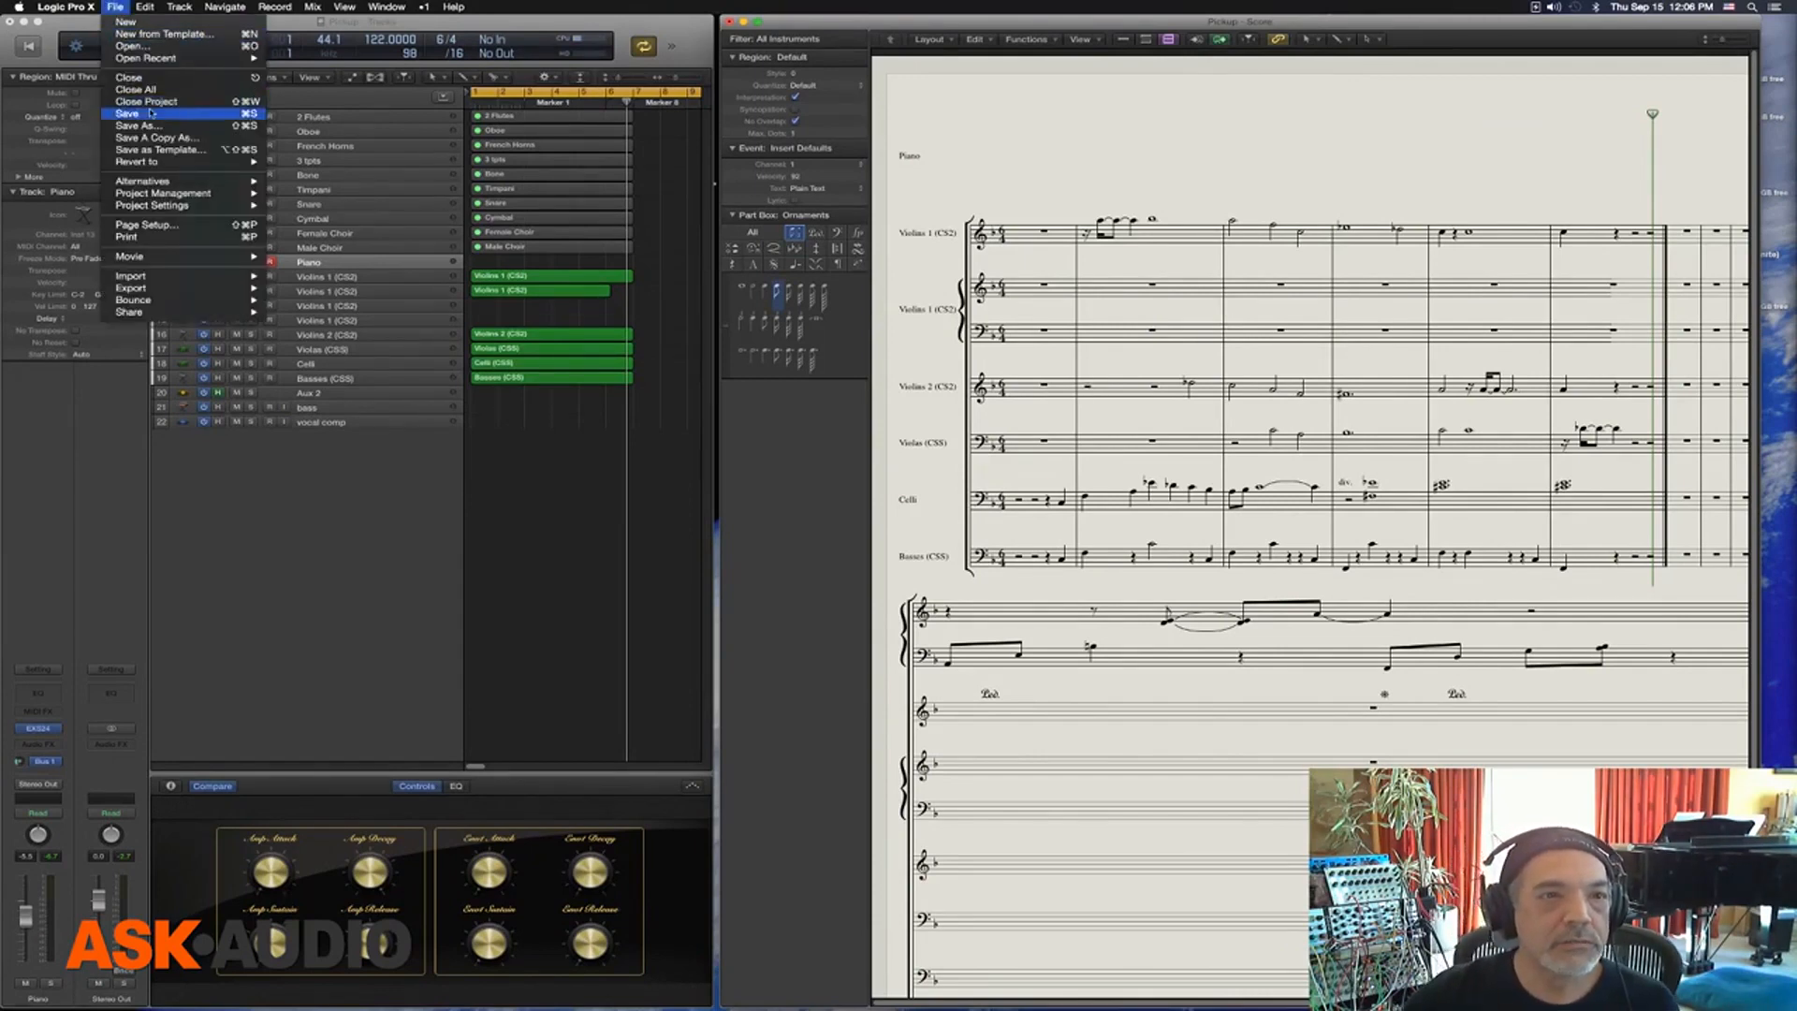
{"action": "left_click", "coordinate": [150, 225]}
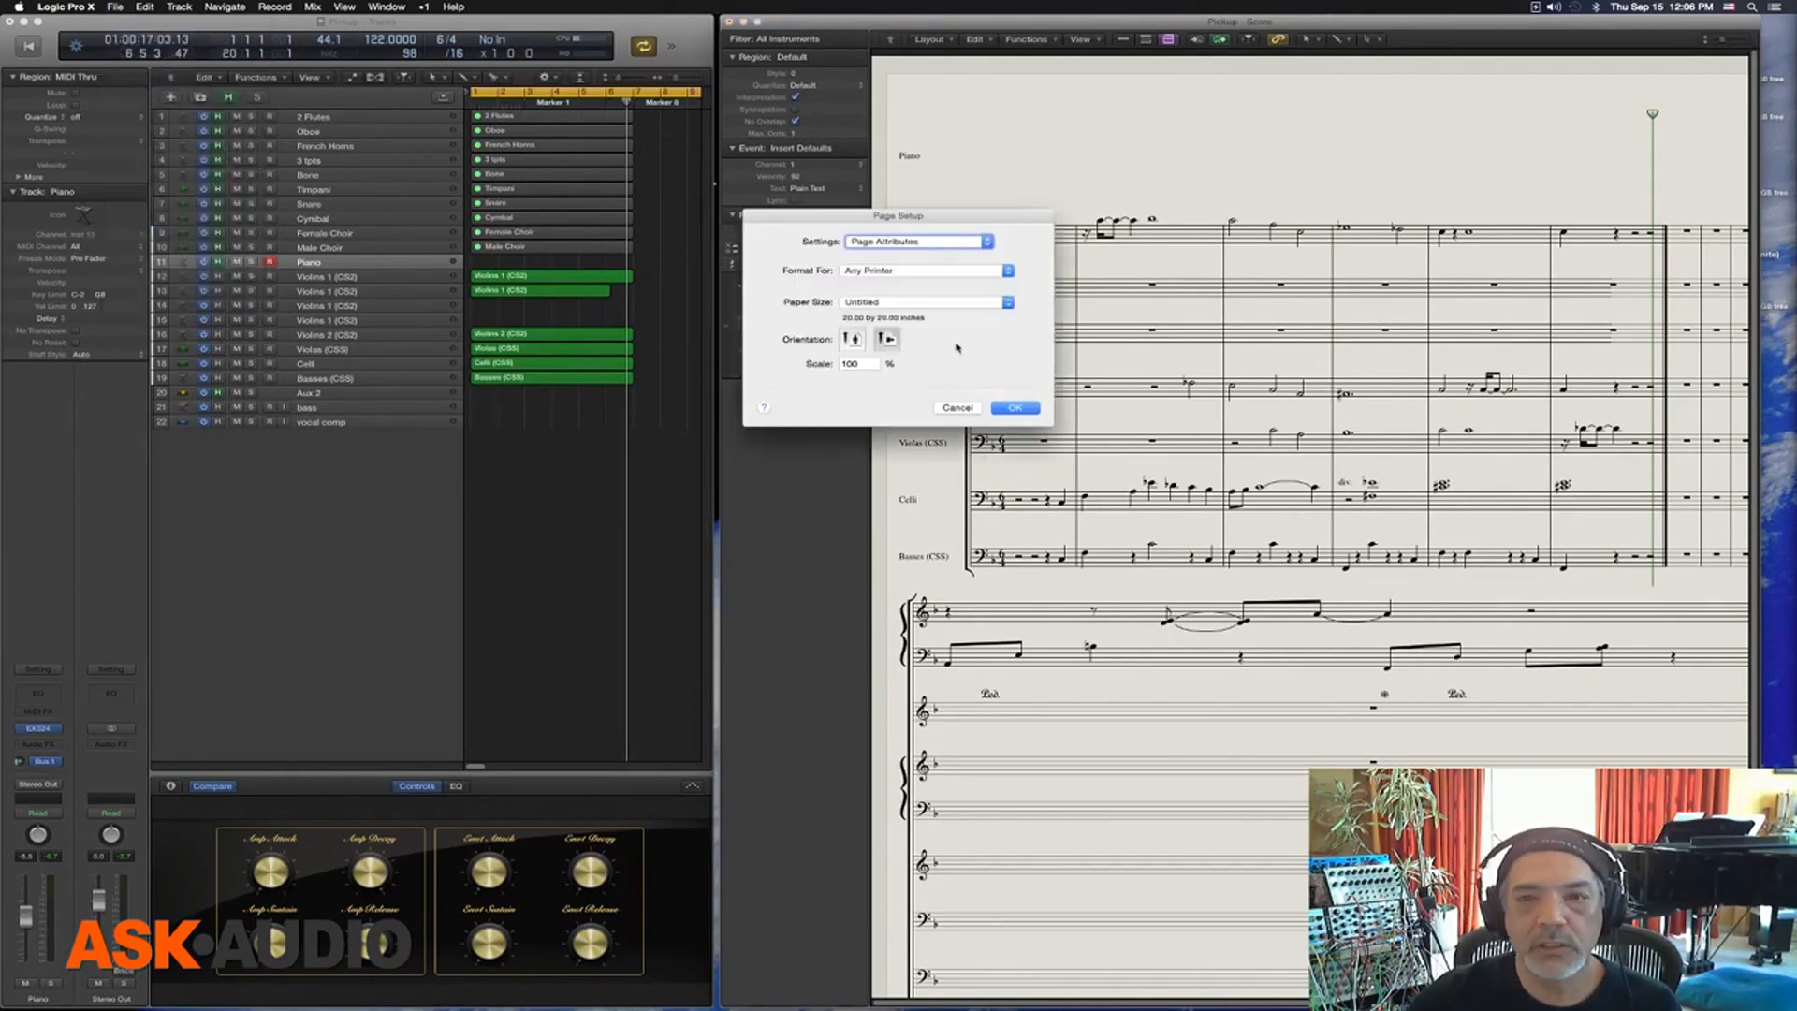
{"action": "left_click", "coordinate": [891, 301]}
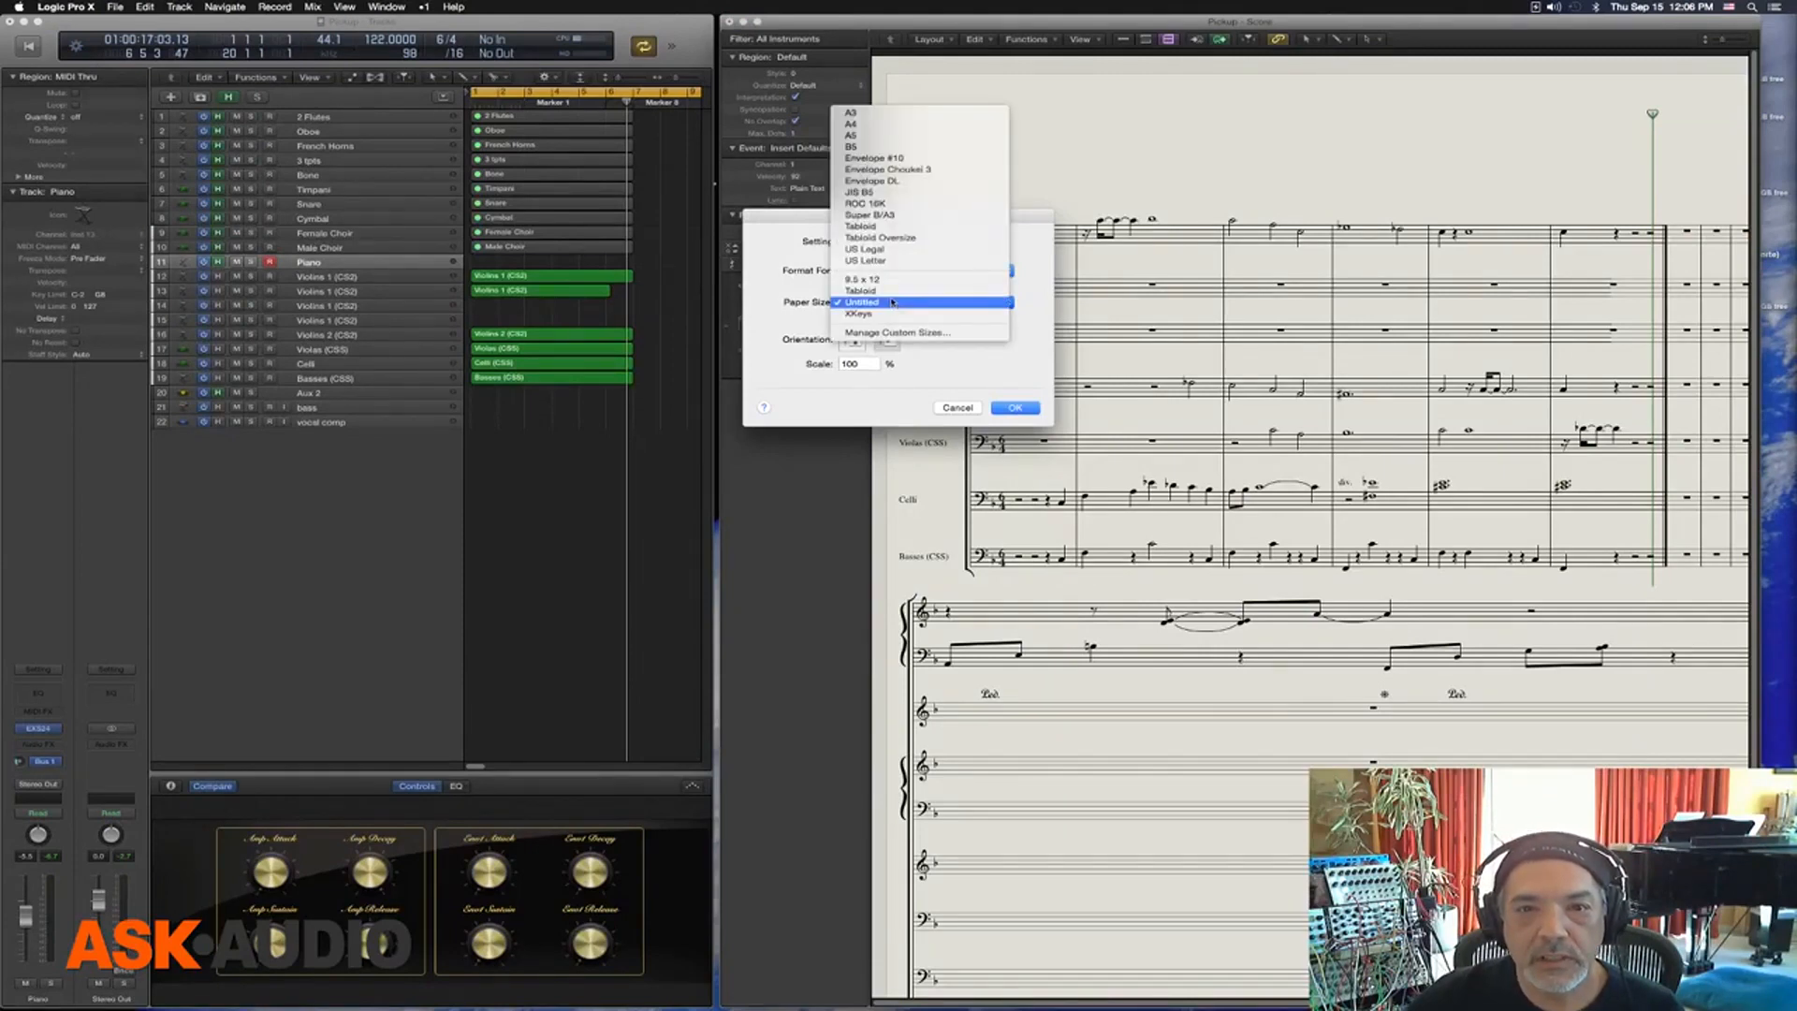
{"action": "left_click", "coordinate": [894, 291]}
{"action": "left_click", "coordinate": [896, 304]}
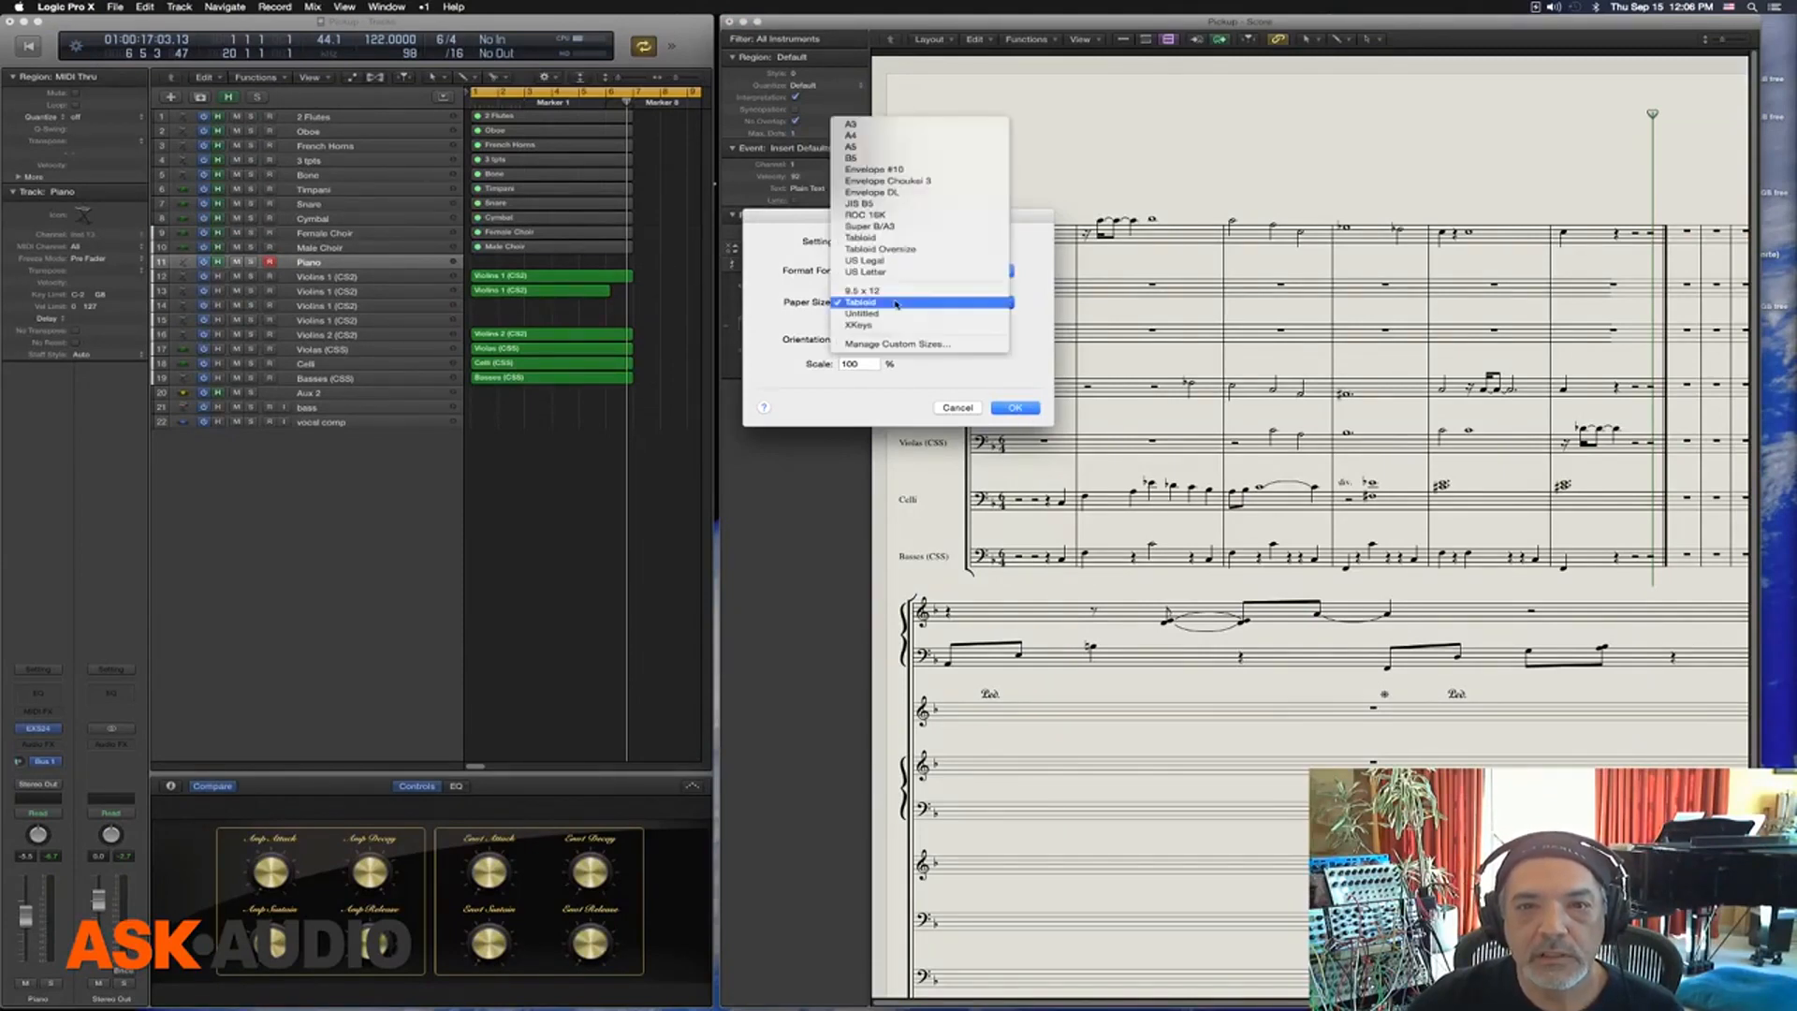
{"action": "left_click", "coordinate": [1010, 385]}
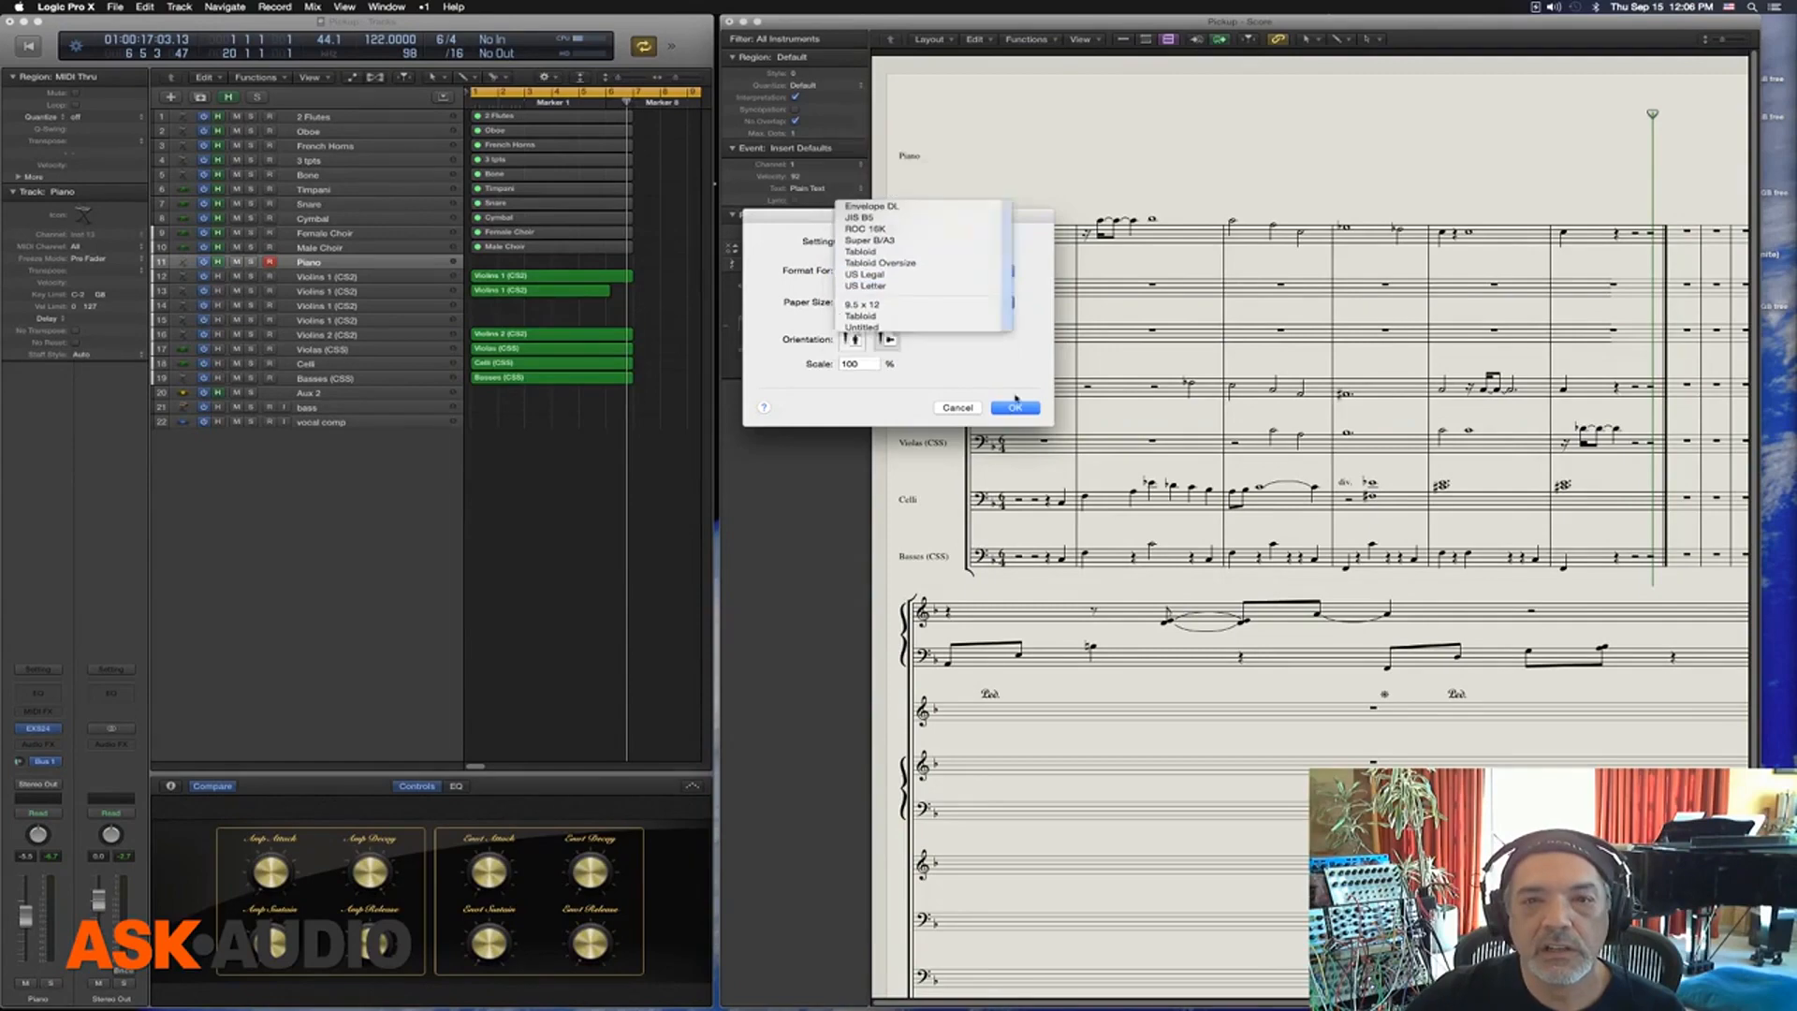
{"action": "left_click", "coordinate": [1015, 407]}
{"action": "scroll", "coordinate": [1166, 365], "scroll_direction": "up", "scroll_amount": 5}
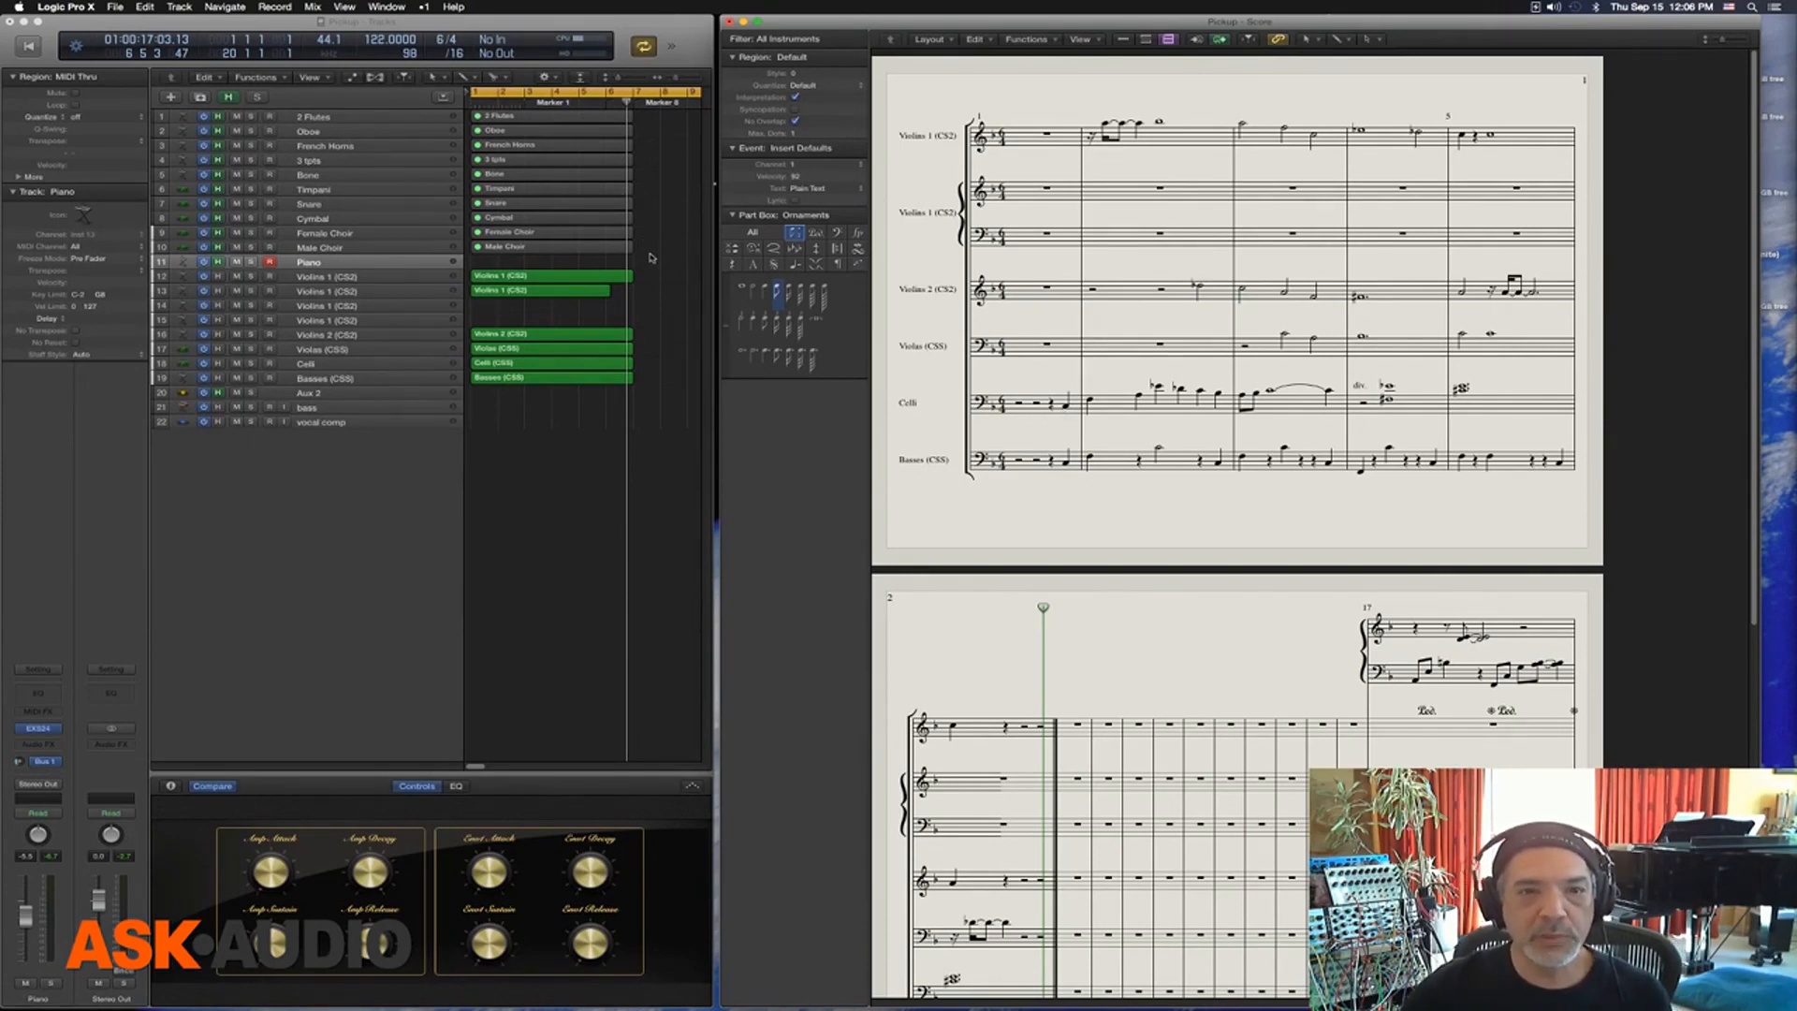
Unmute the ten regions from 2 Flutes through Male Choir and show all instruments together in the full score
{"action": "left_click_drag", "start_coordinate": [650, 255], "coordinate": [559, 119]}
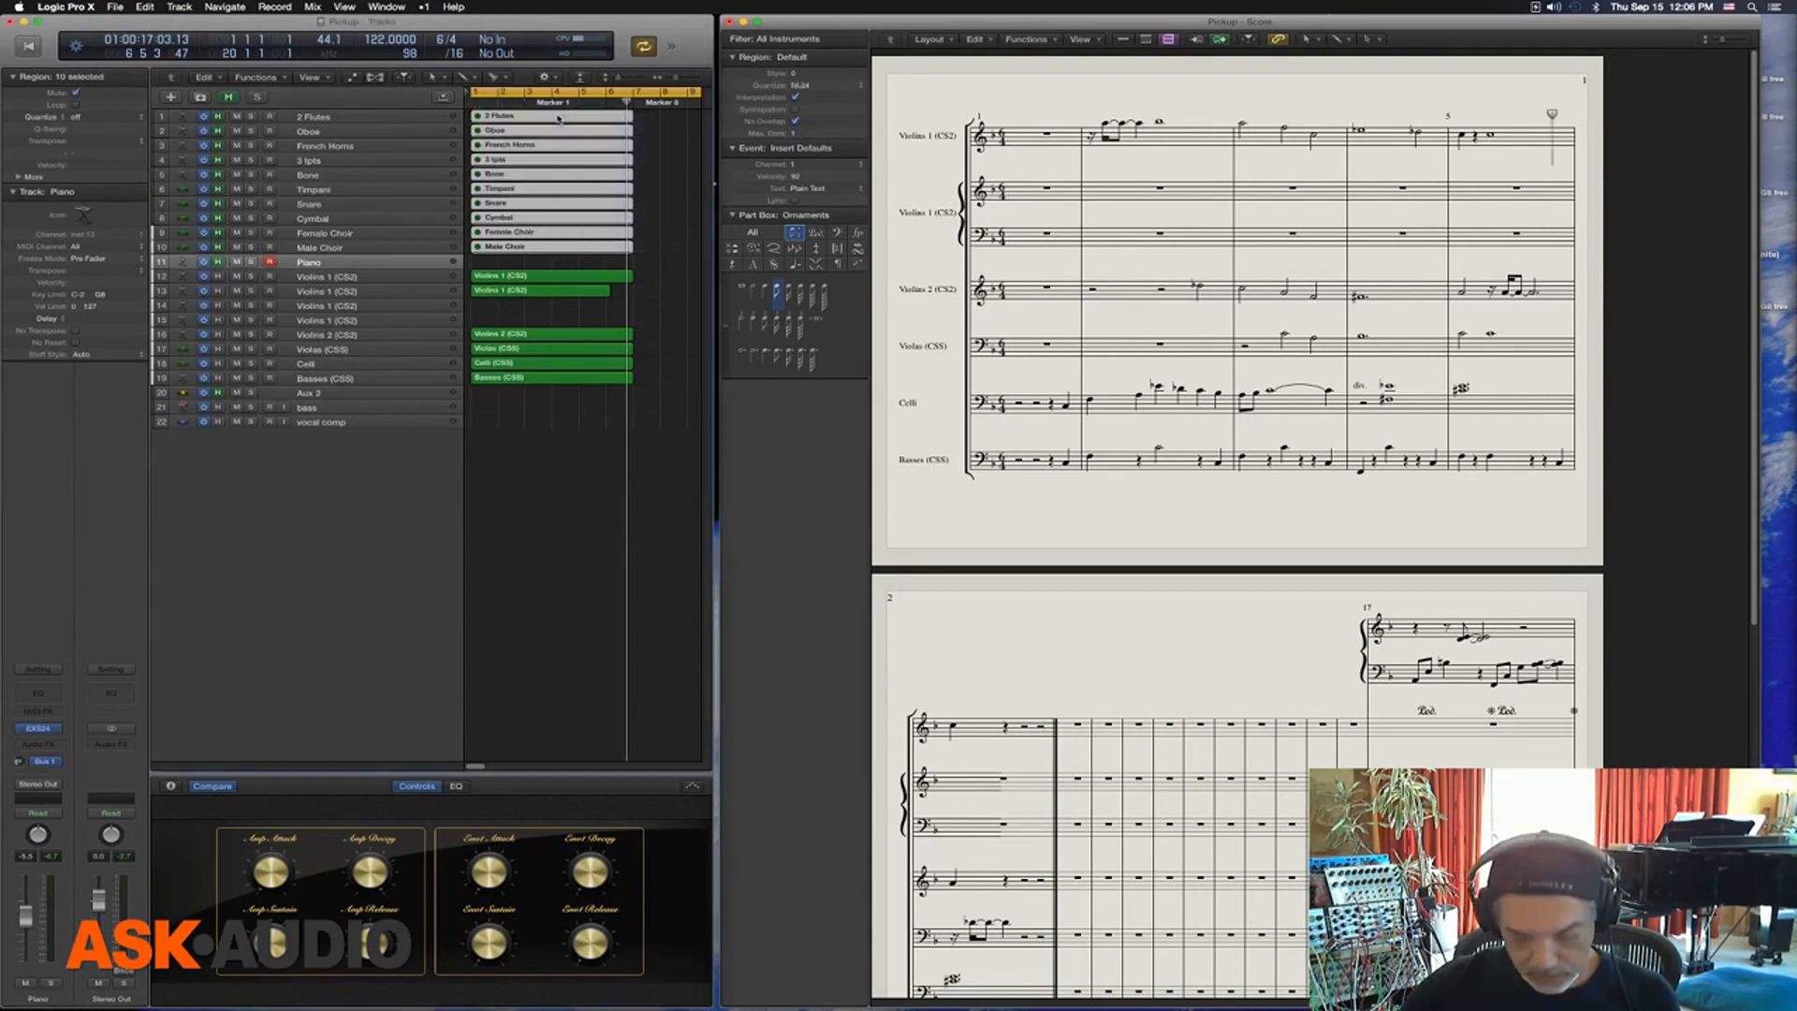
{"action": "key", "text": "ctrl+m"}
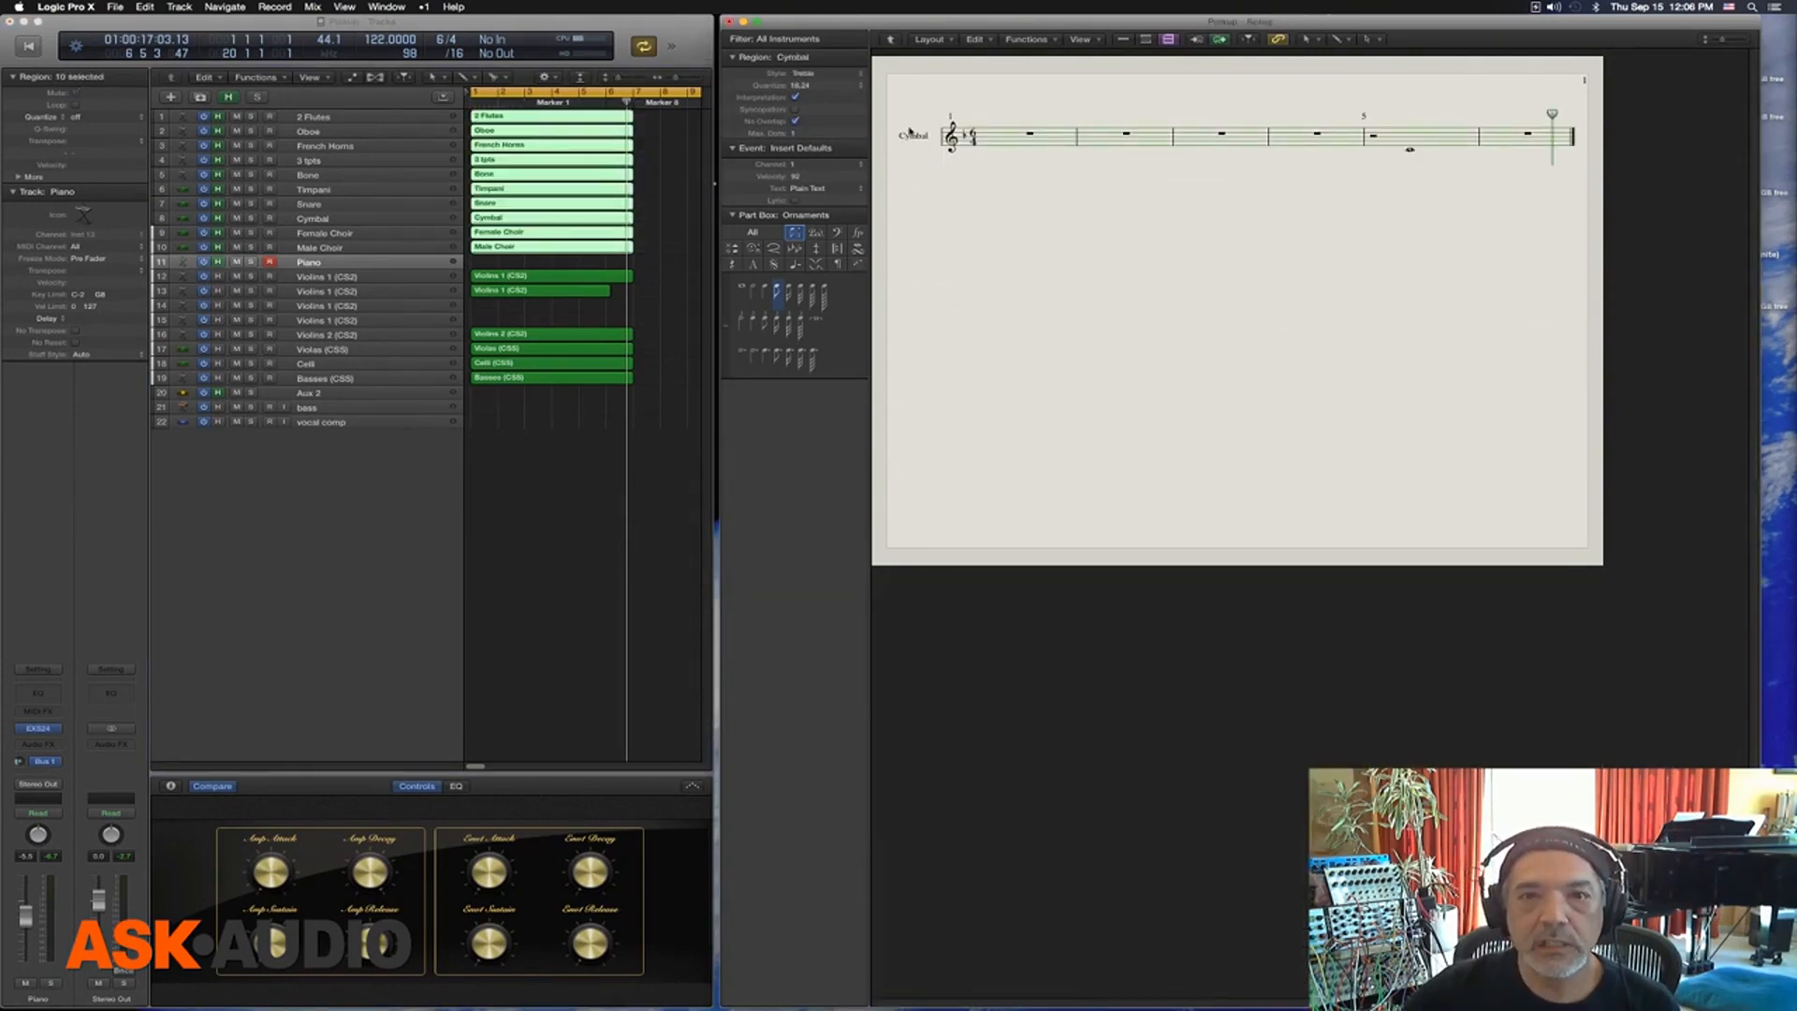
{"action": "left_click", "coordinate": [922, 91]}
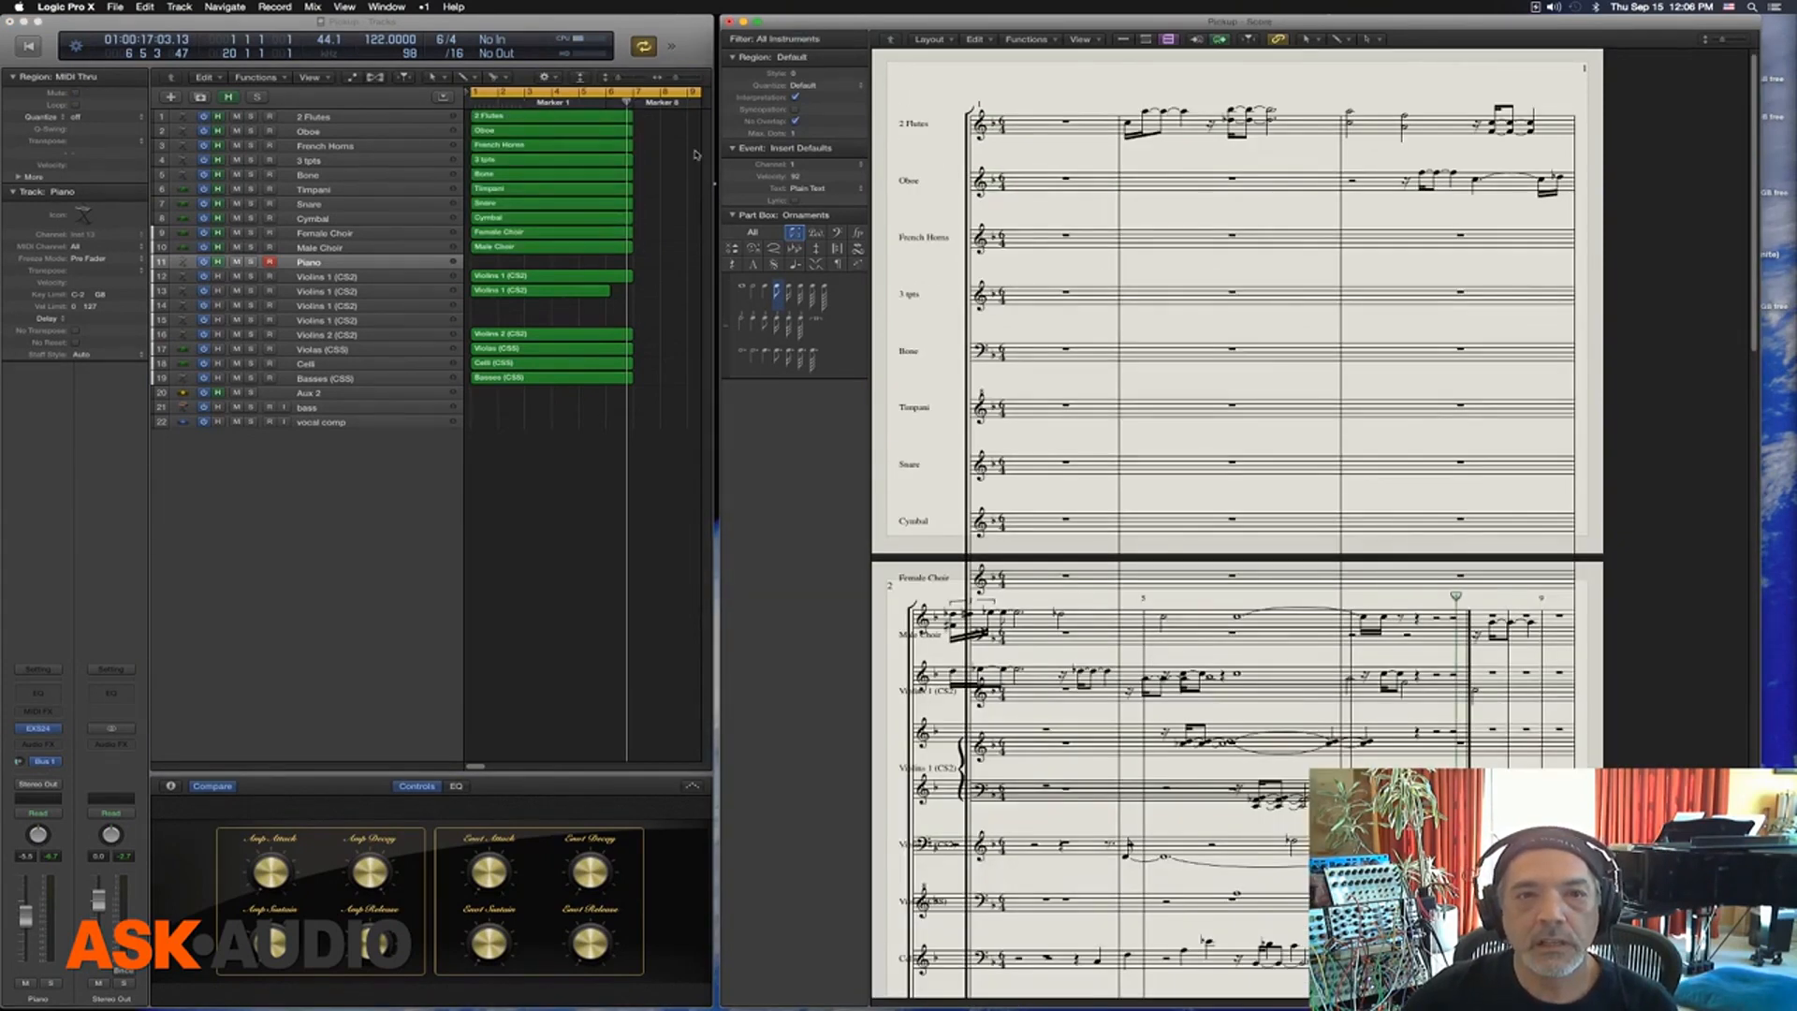
Play the arrangement near the end of the regions, then stop playback
{"action": "key", "text": "space"}
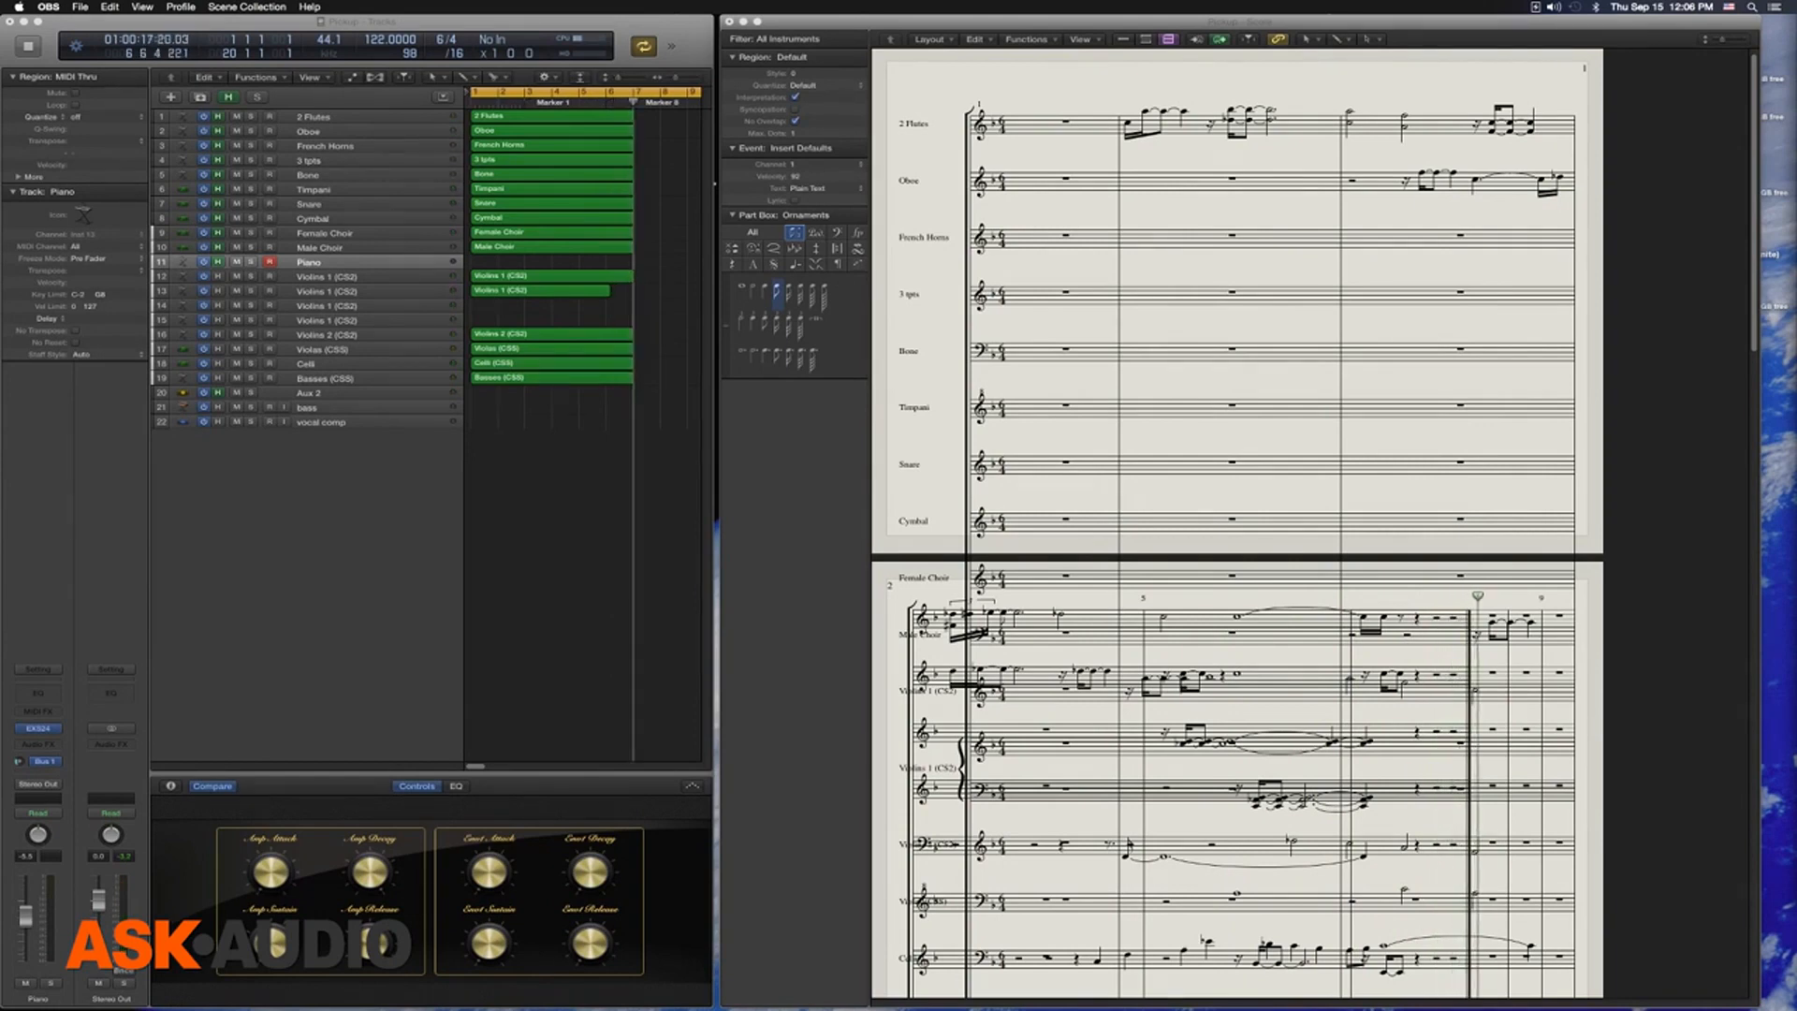
{"action": "left_click", "coordinate": [681, 196]}
{"action": "key", "text": "space"}
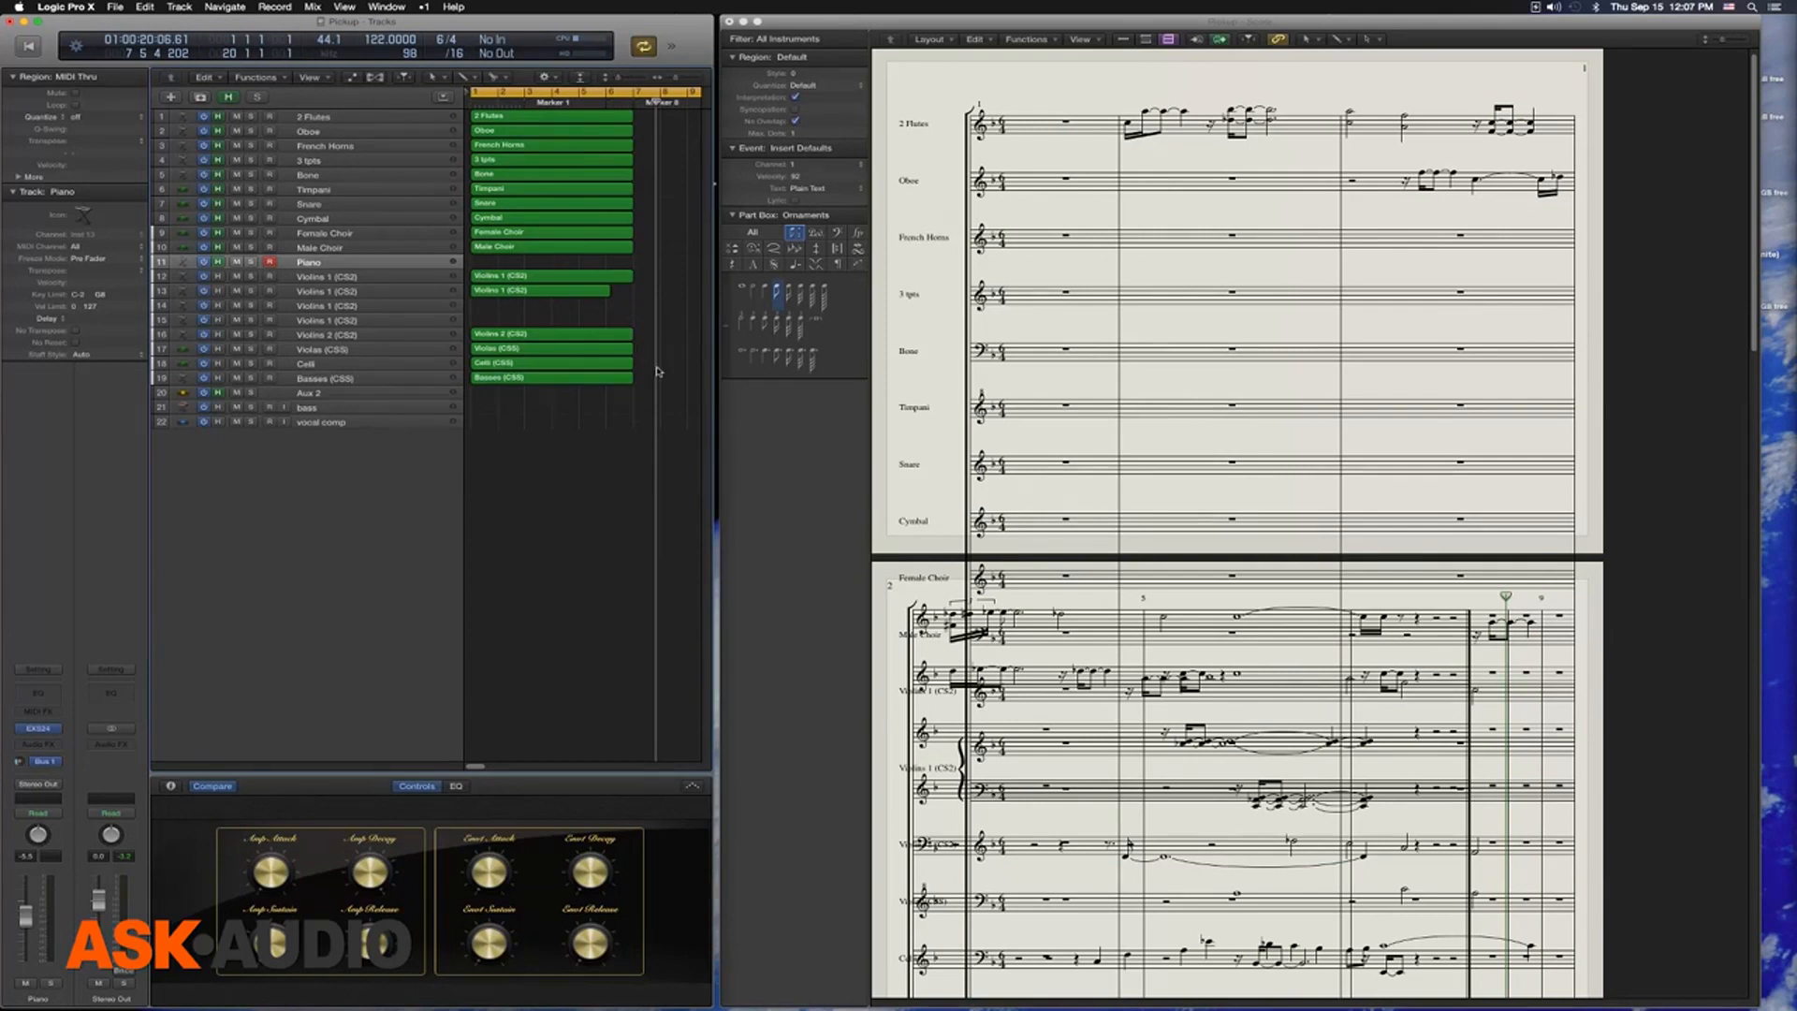
Mute the ten regions from 2 Flutes through Male Choir, leaving the string regions active
{"action": "left_click_drag", "start_coordinate": [659, 390], "coordinate": [599, 272]}
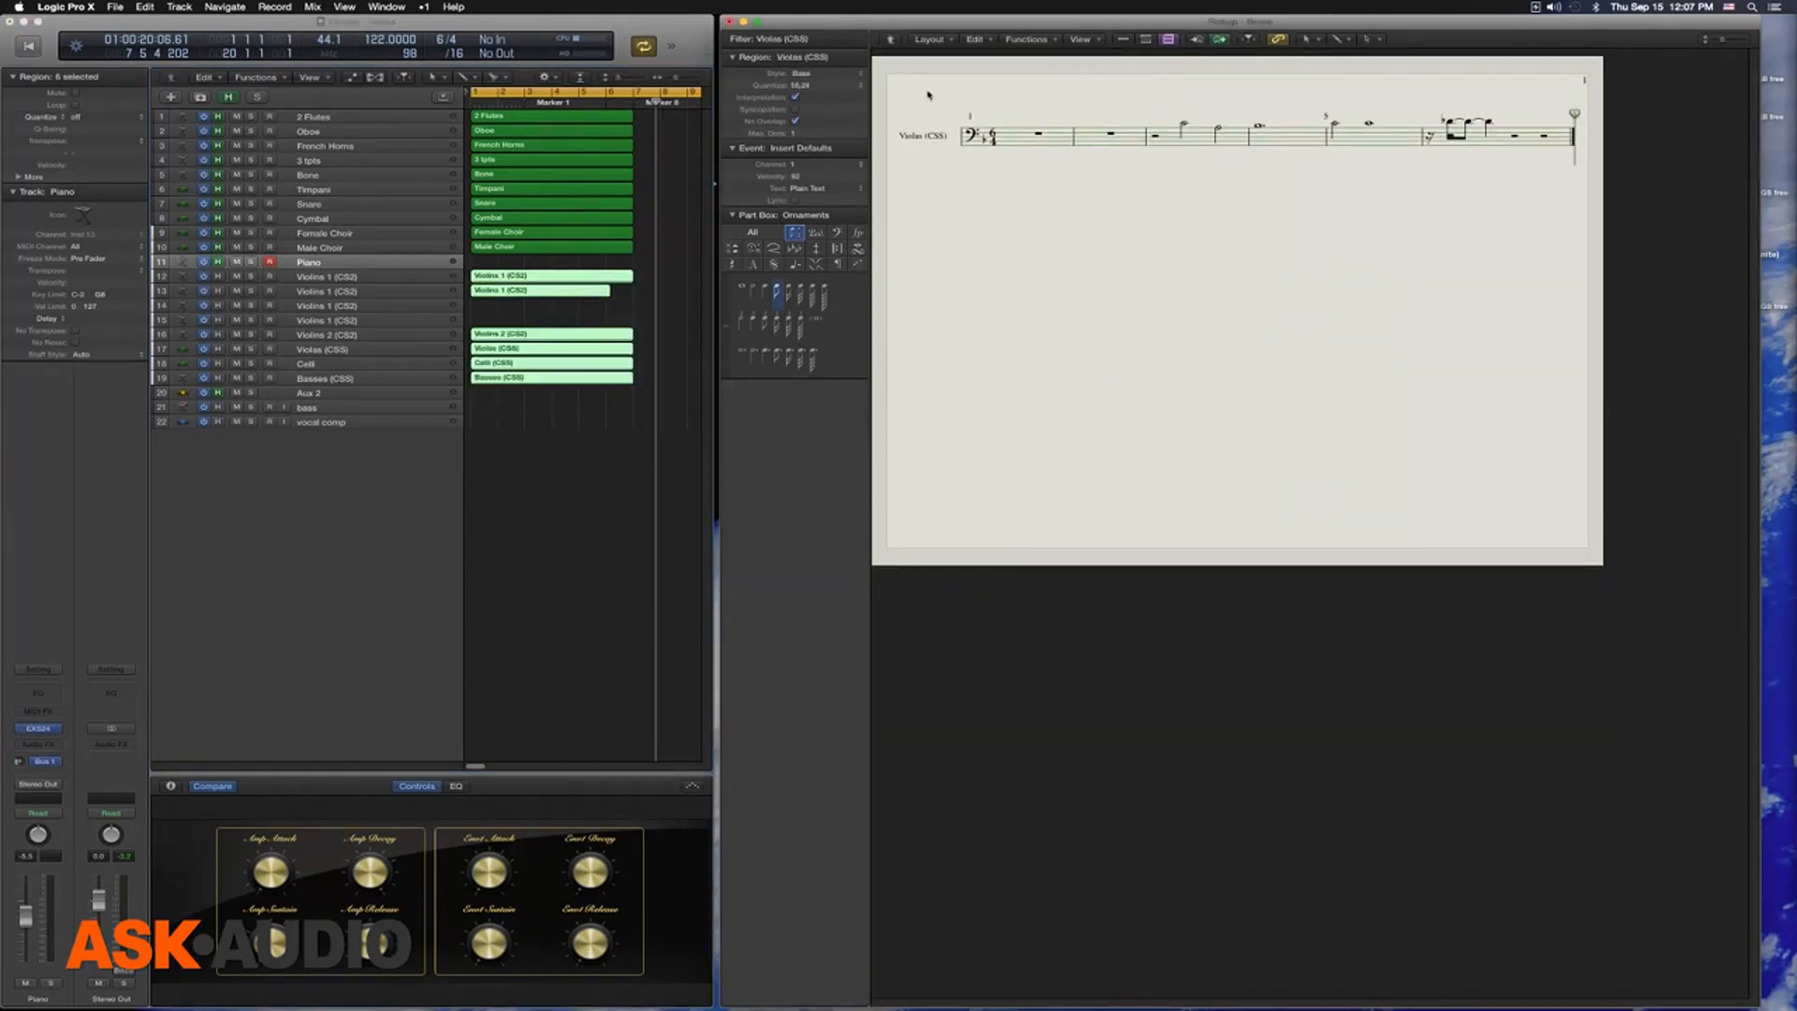
{"action": "double_click", "coordinate": [927, 95]}
{"action": "left_click_drag", "start_coordinate": [642, 113], "coordinate": [578, 261]}
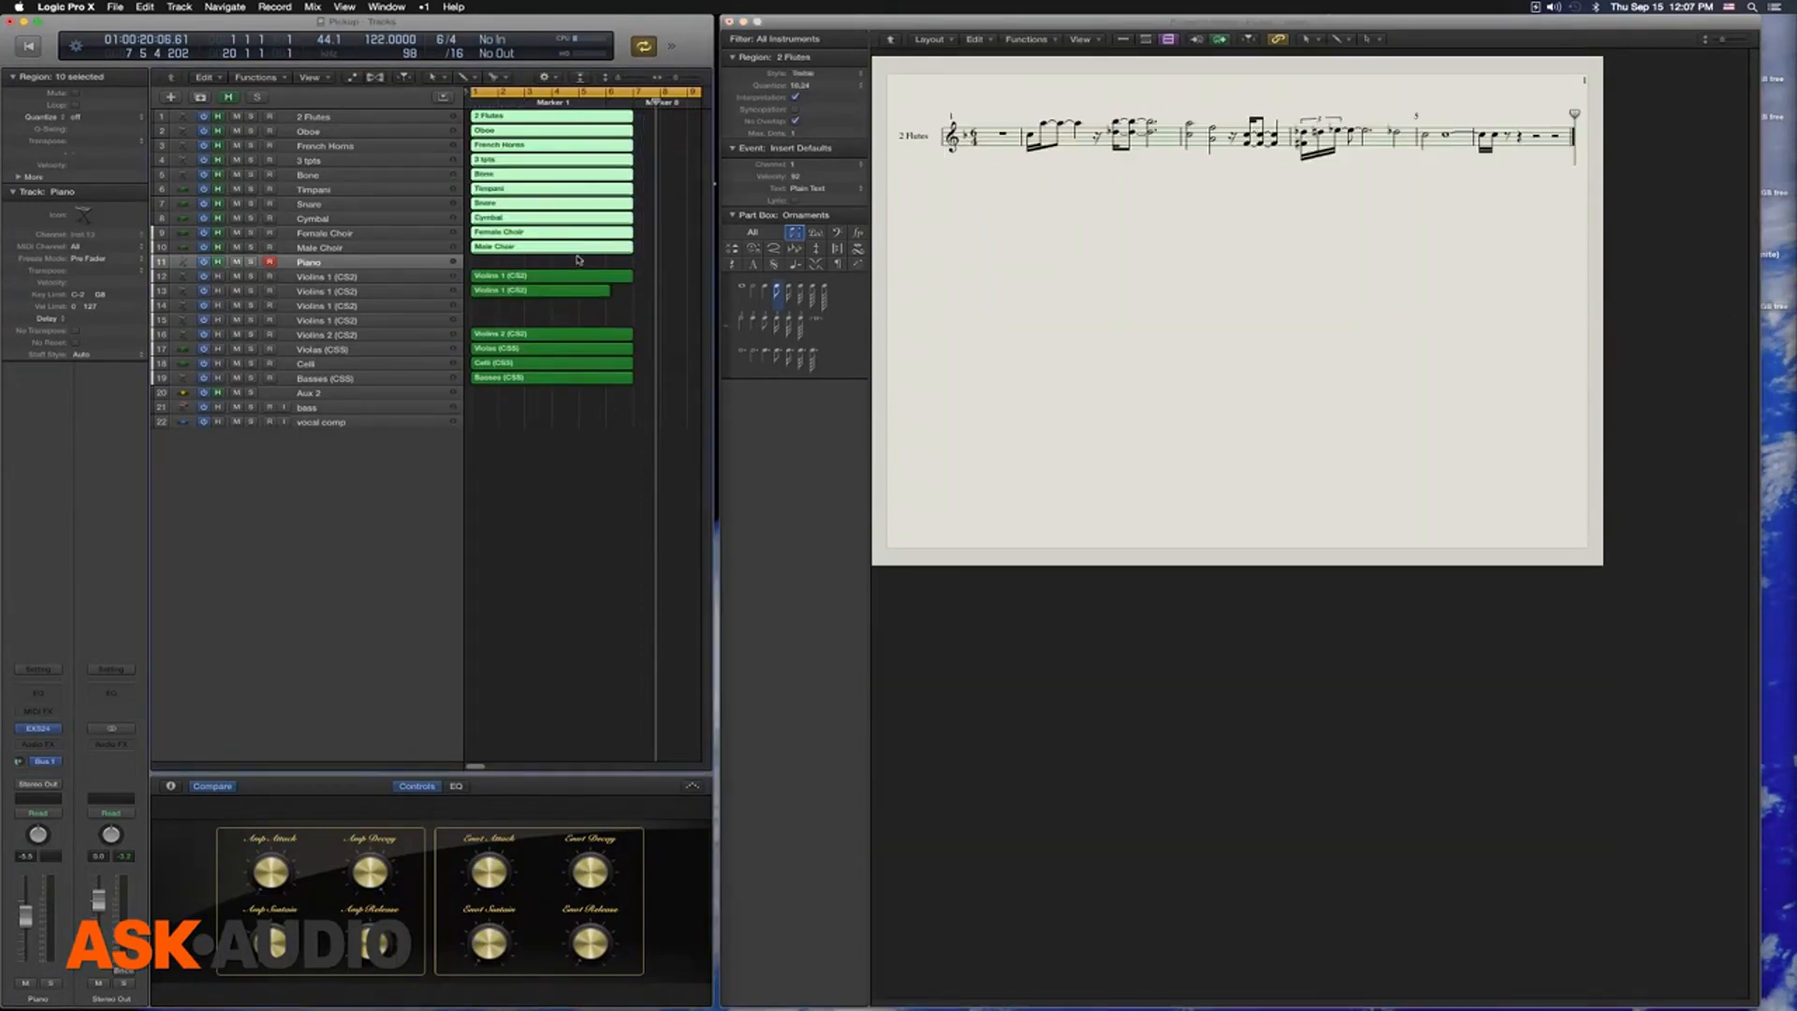
{"action": "key", "text": "ctrl+m"}
Select the six string regions and return the Score window to the full score of the string parts
{"action": "left_click", "coordinate": [906, 204]}
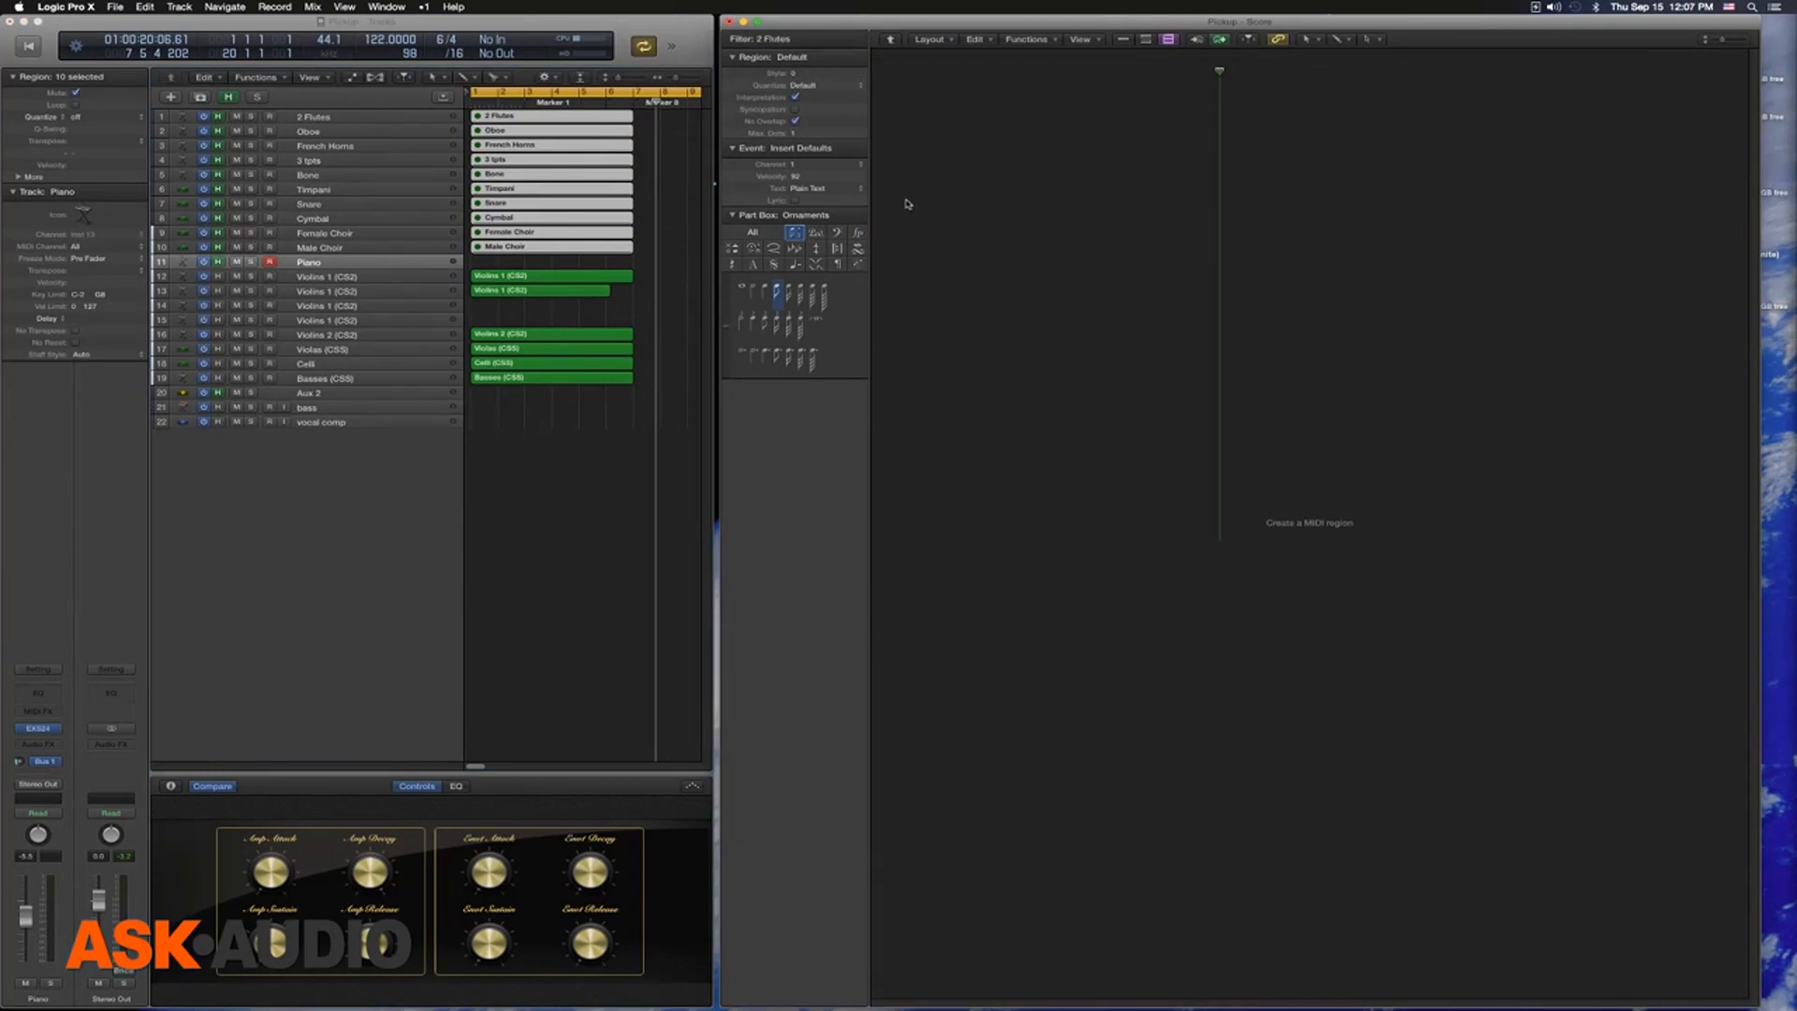
{"action": "left_click_drag", "start_coordinate": [559, 260], "coordinate": [567, 386]}
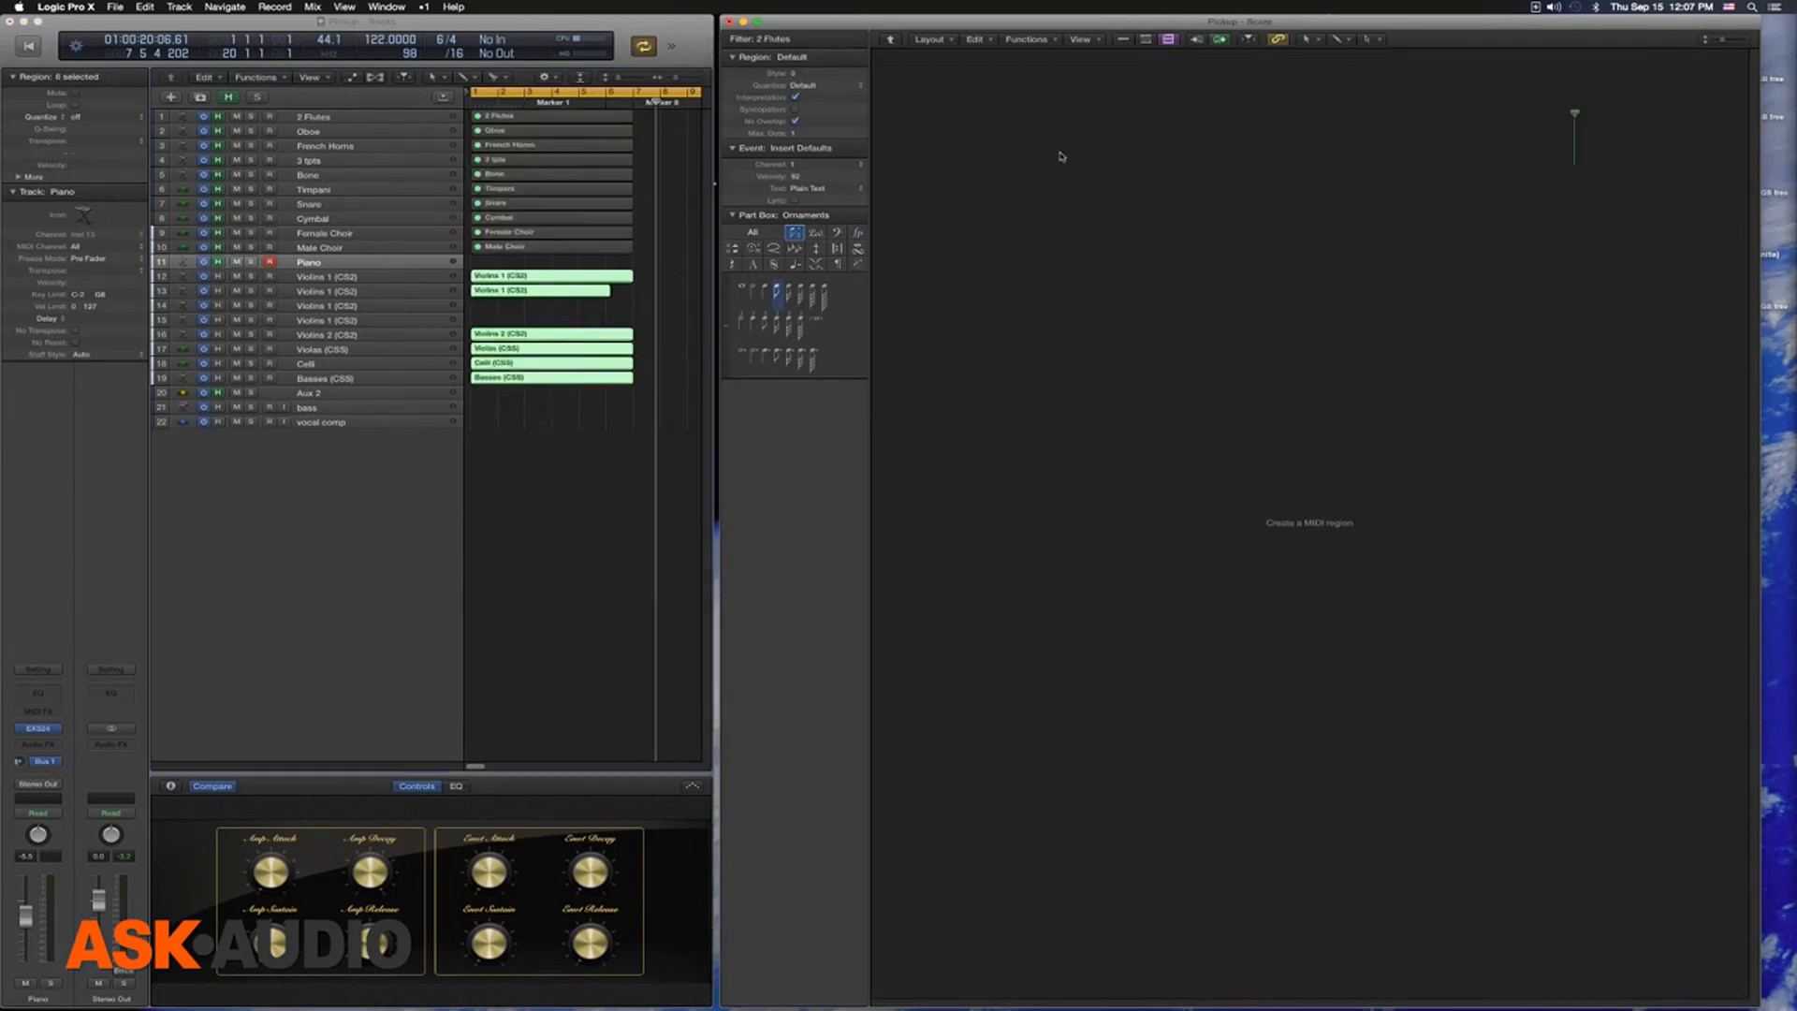
{"action": "double_click", "coordinate": [956, 91]}
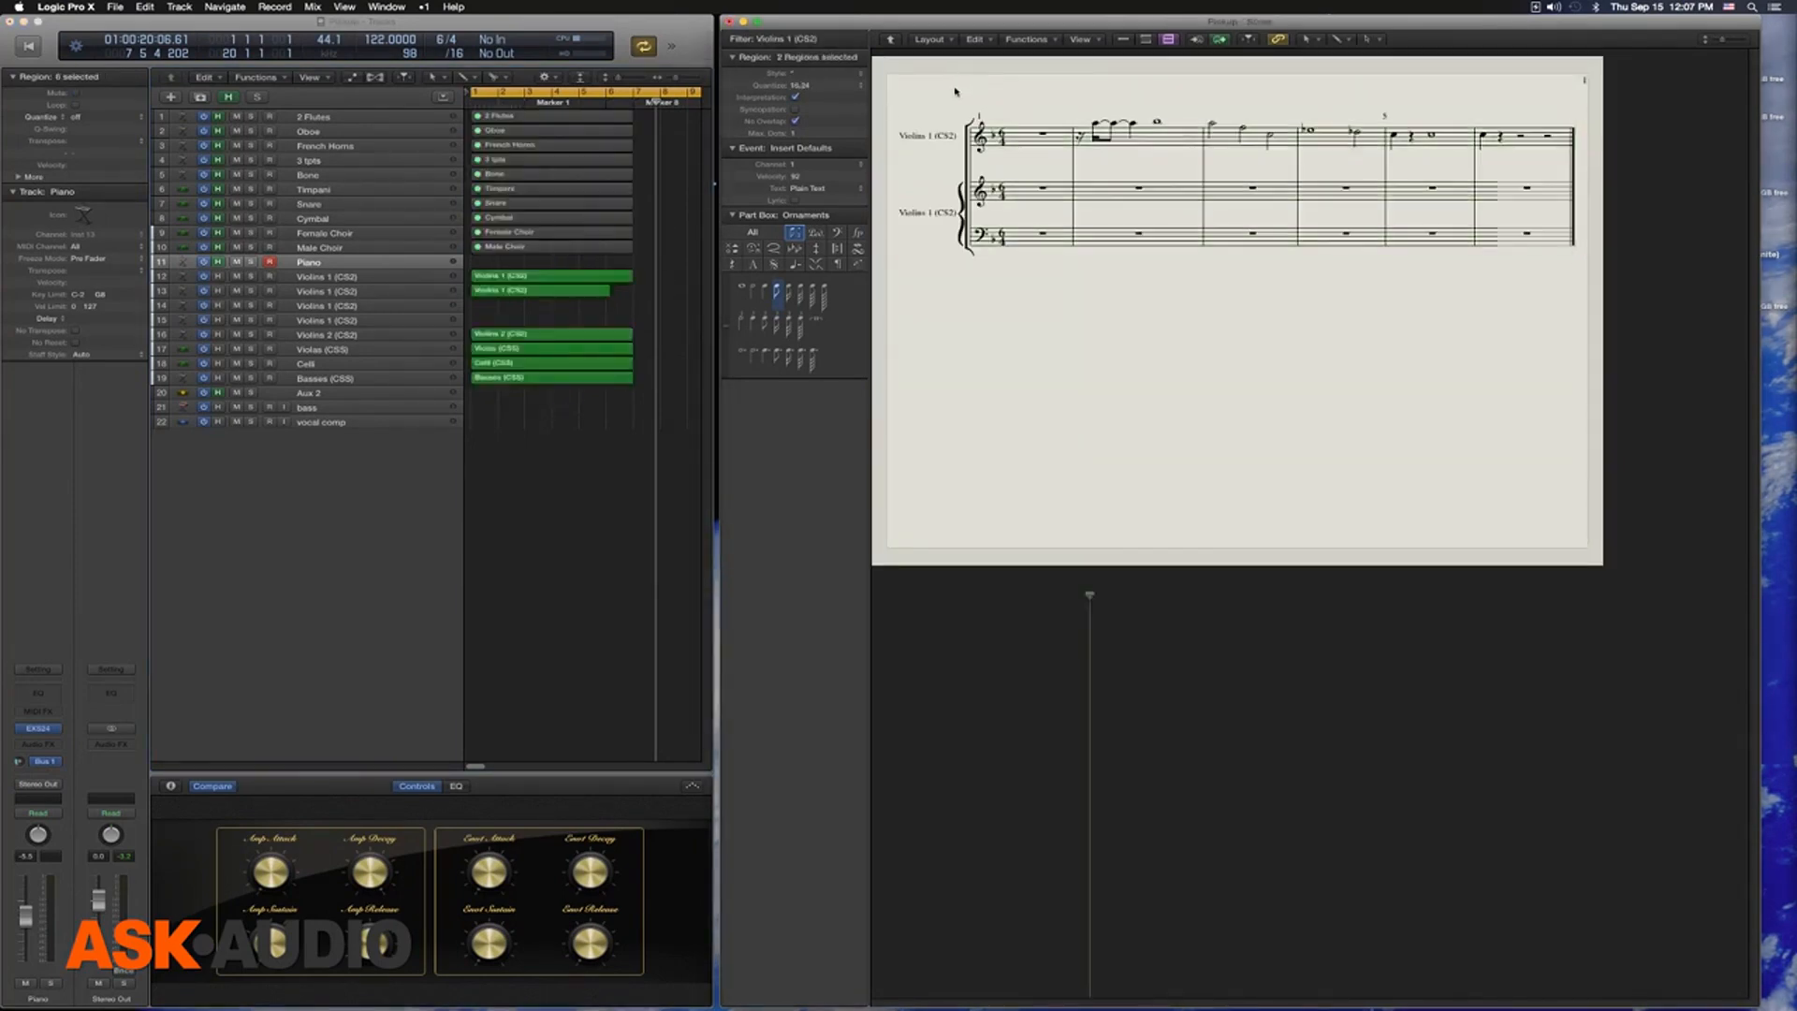
{"action": "double_click", "coordinate": [956, 92]}
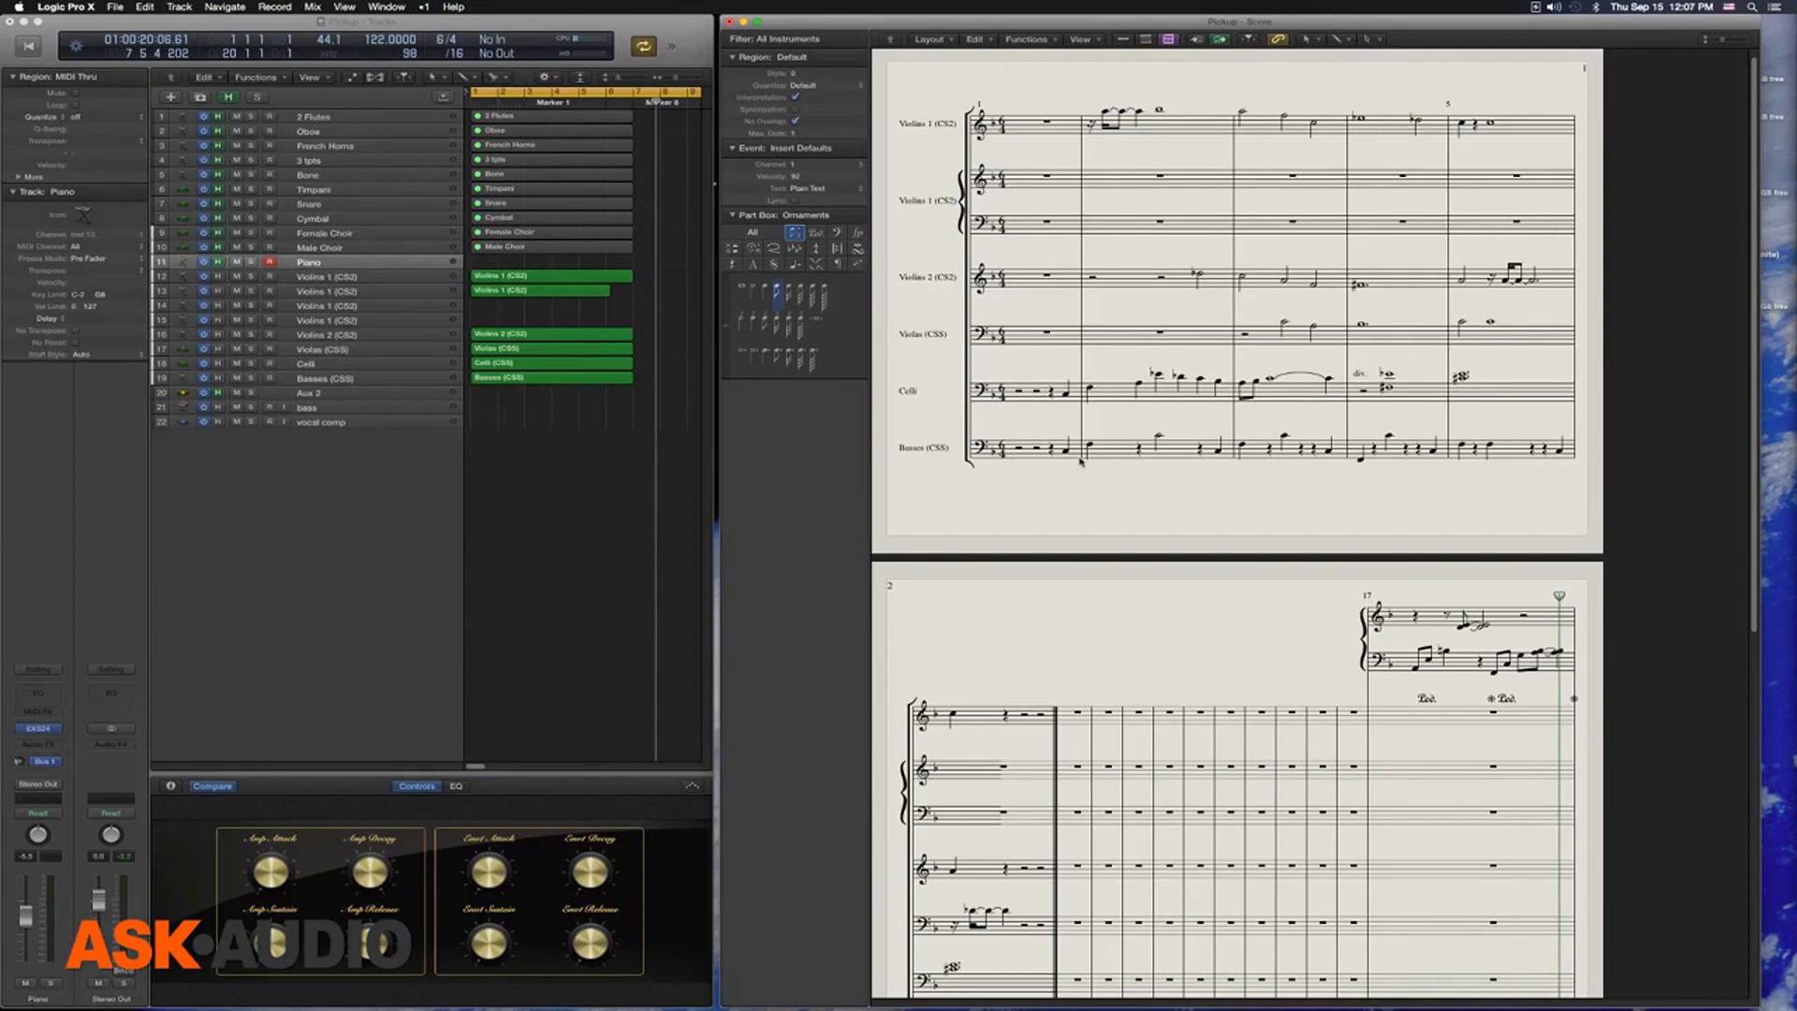
{"action": "left_click_drag", "start_coordinate": [557, 412], "coordinate": [438, 246]}
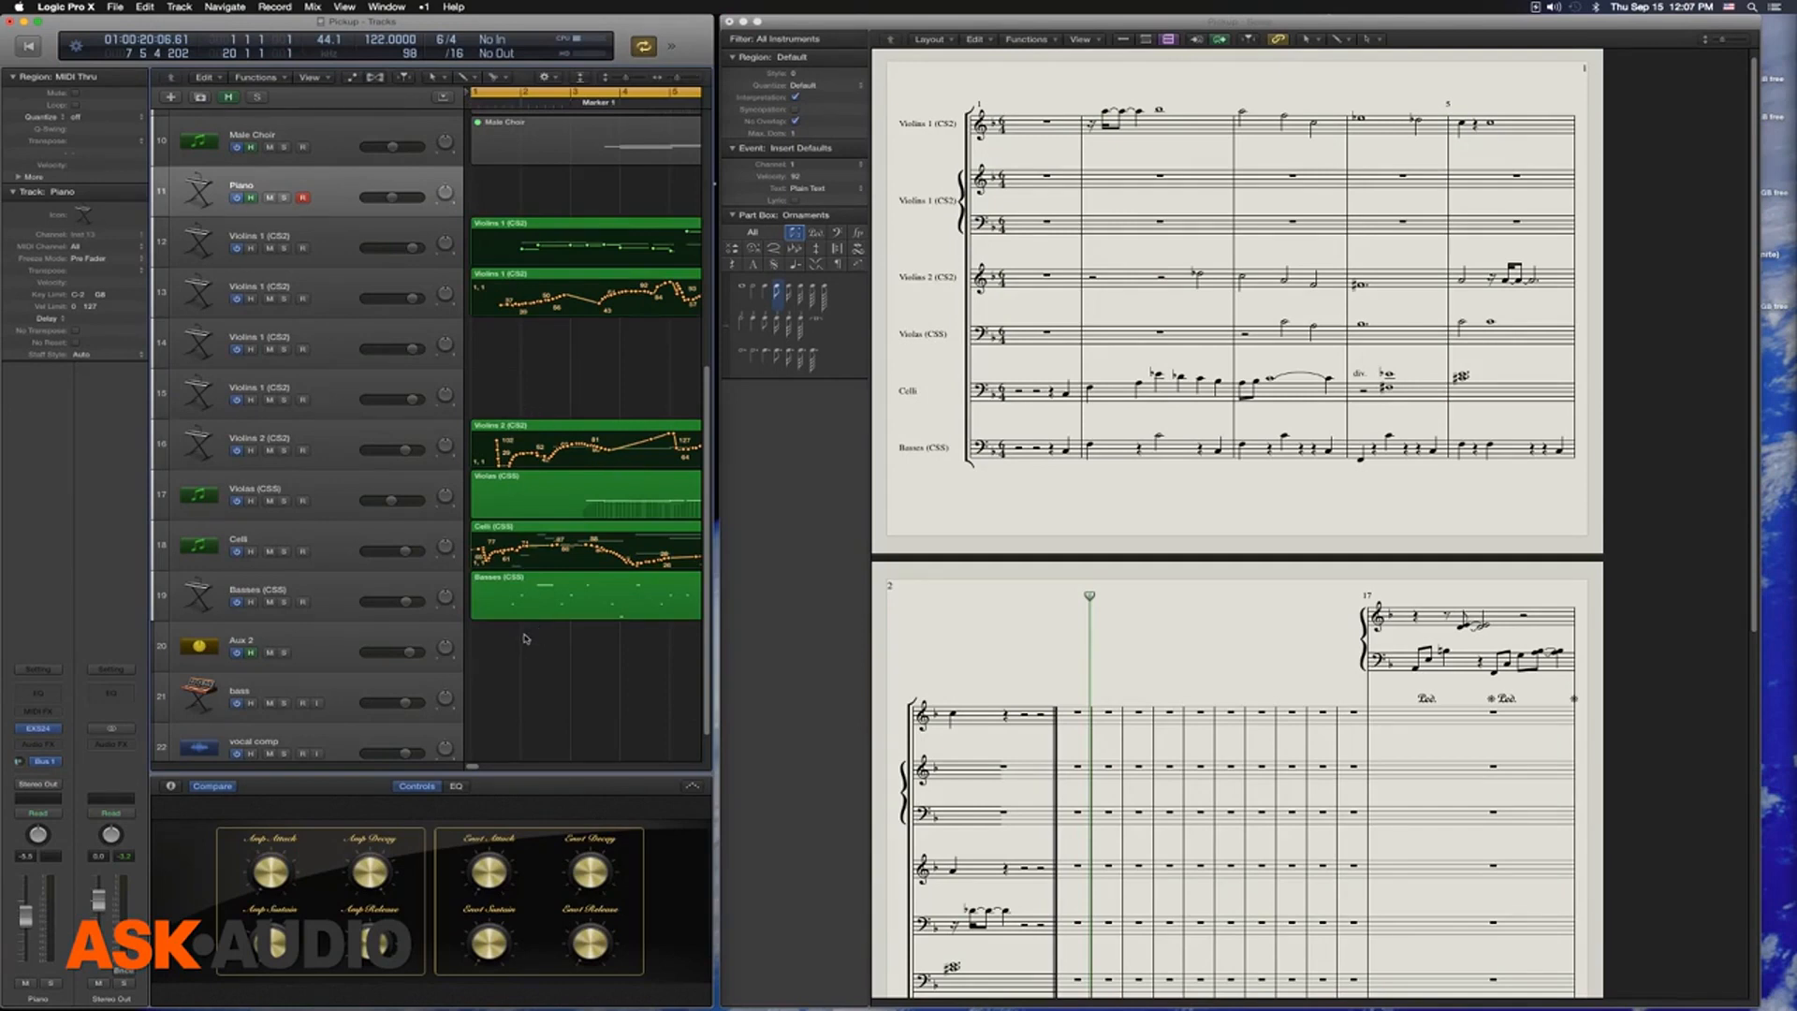
{"action": "left_click_drag", "start_coordinate": [537, 642], "coordinate": [486, 506]}
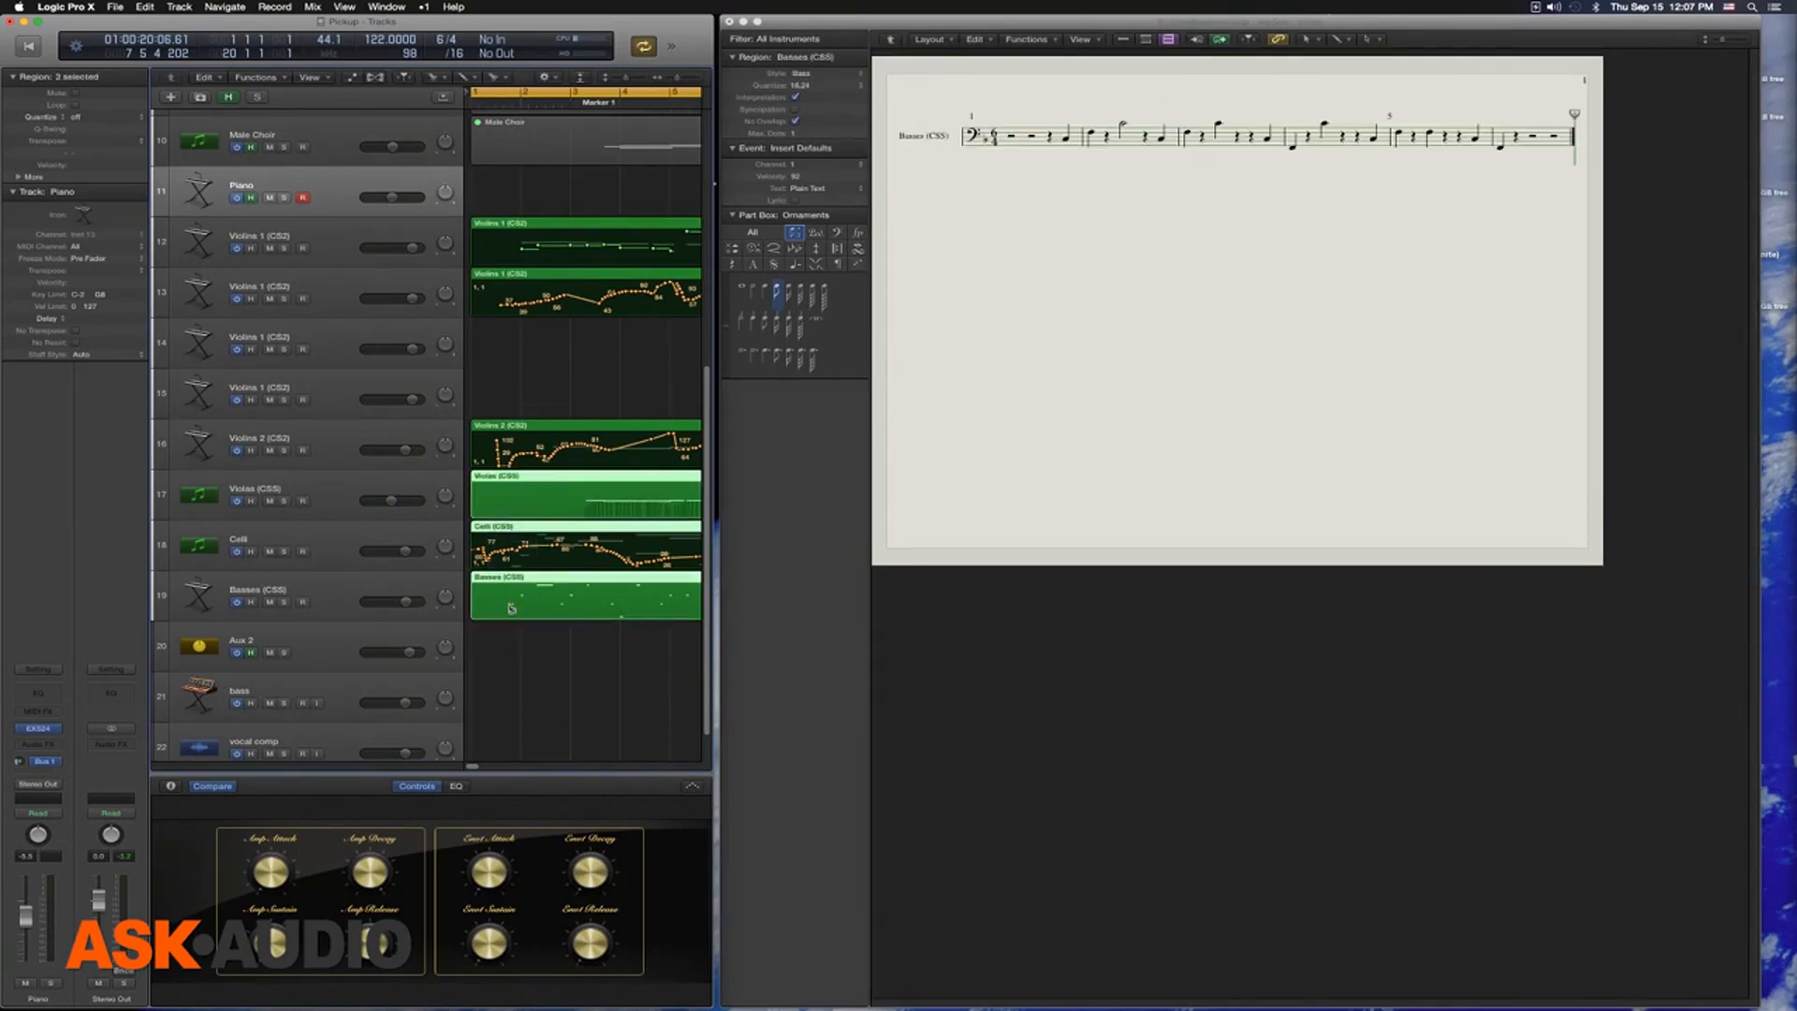
{"action": "left_click_drag", "start_coordinate": [511, 610], "coordinate": [510, 615]}
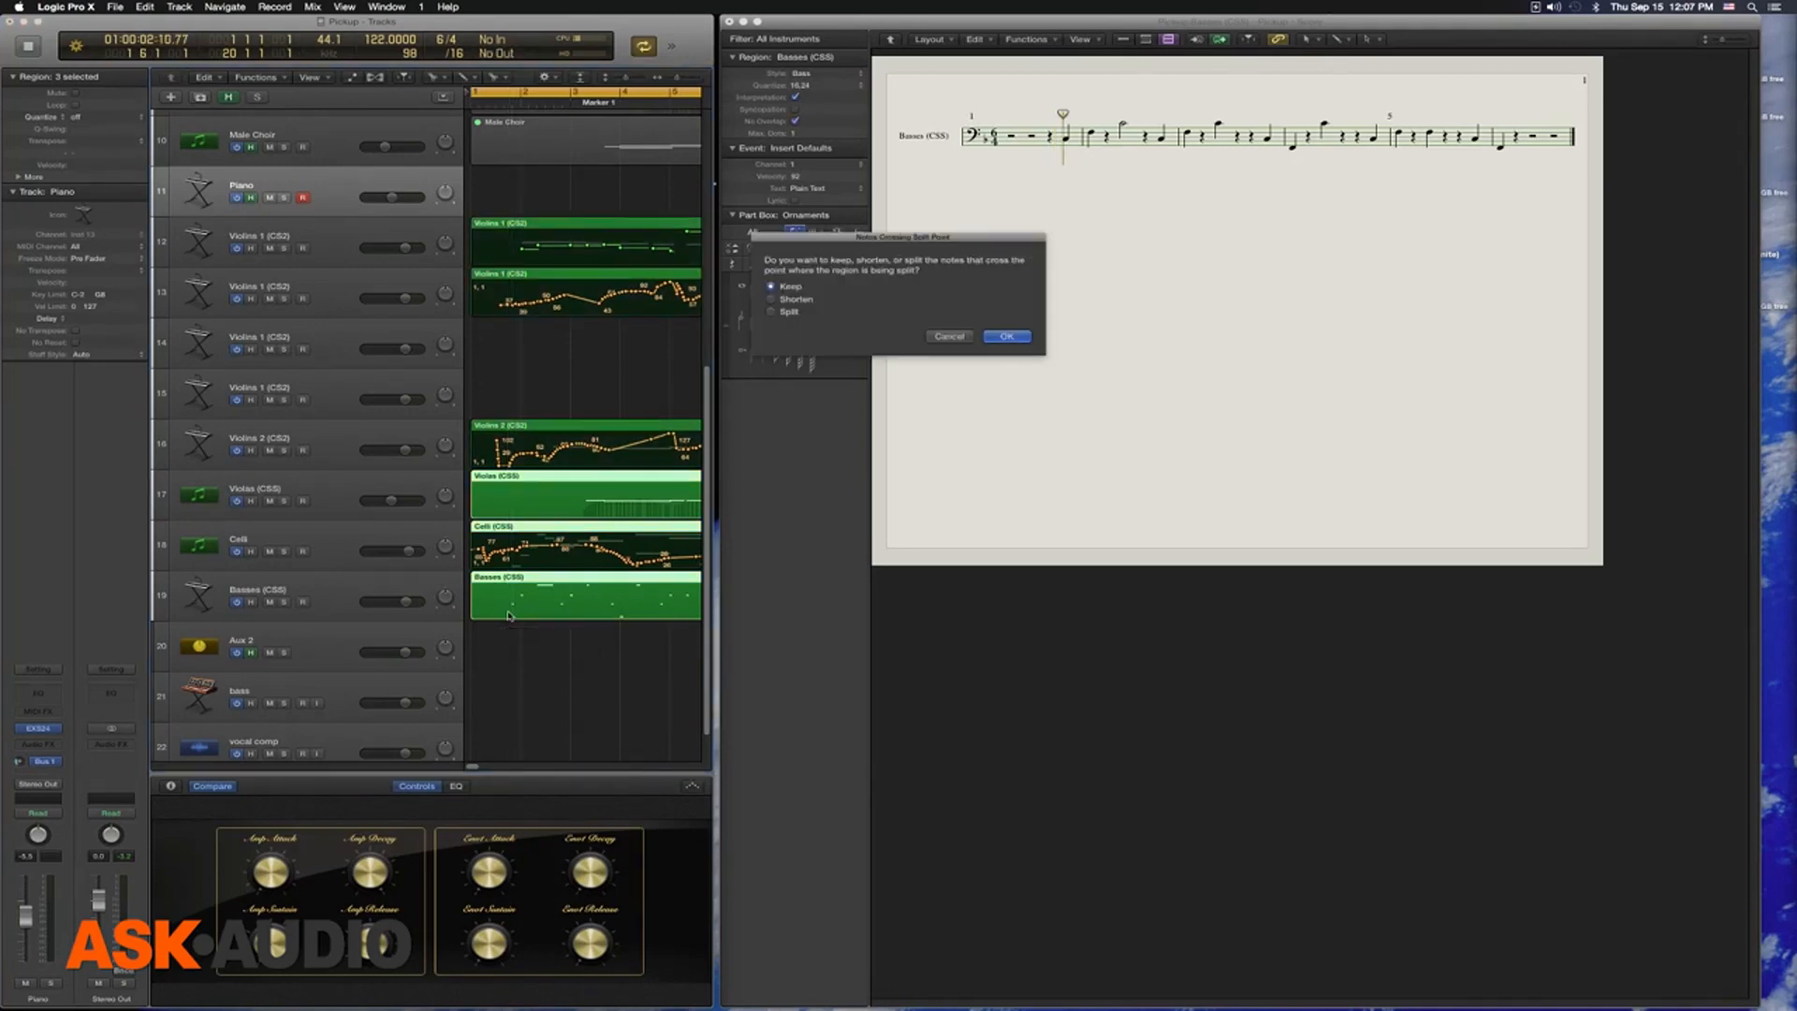
{"action": "left_click", "coordinate": [949, 336]}
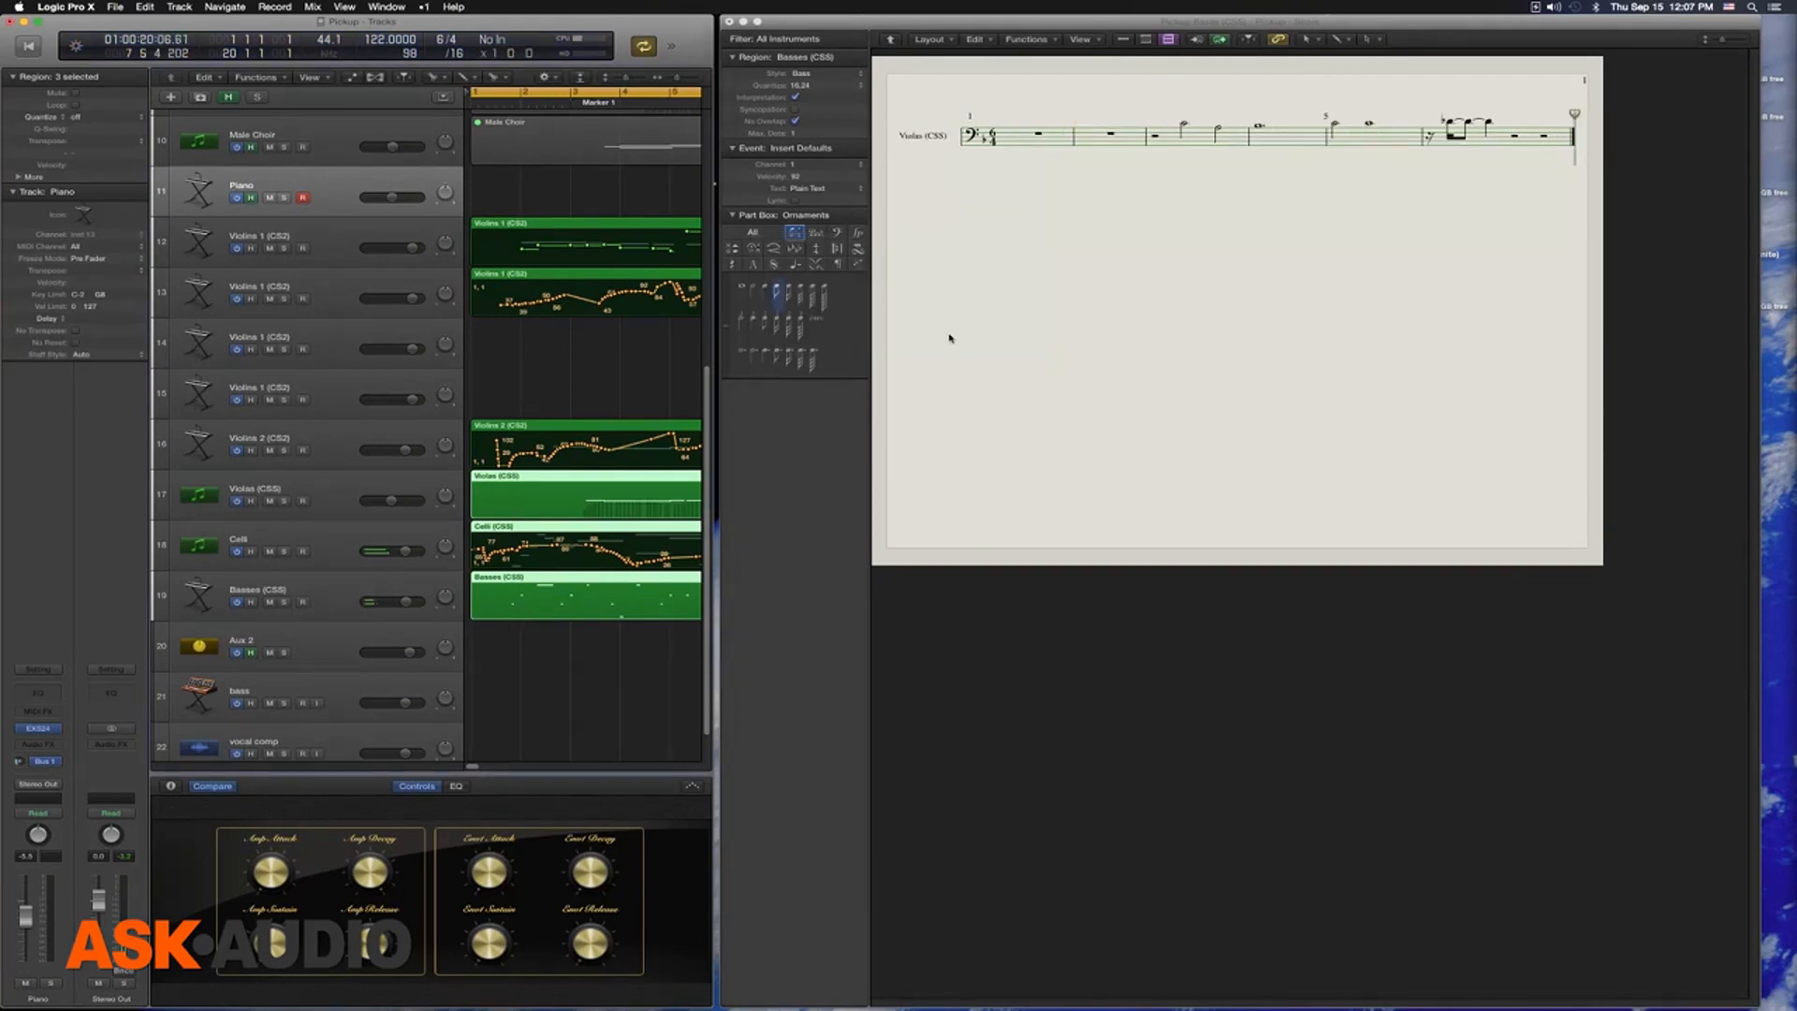
{"action": "double_click", "coordinate": [949, 336]}
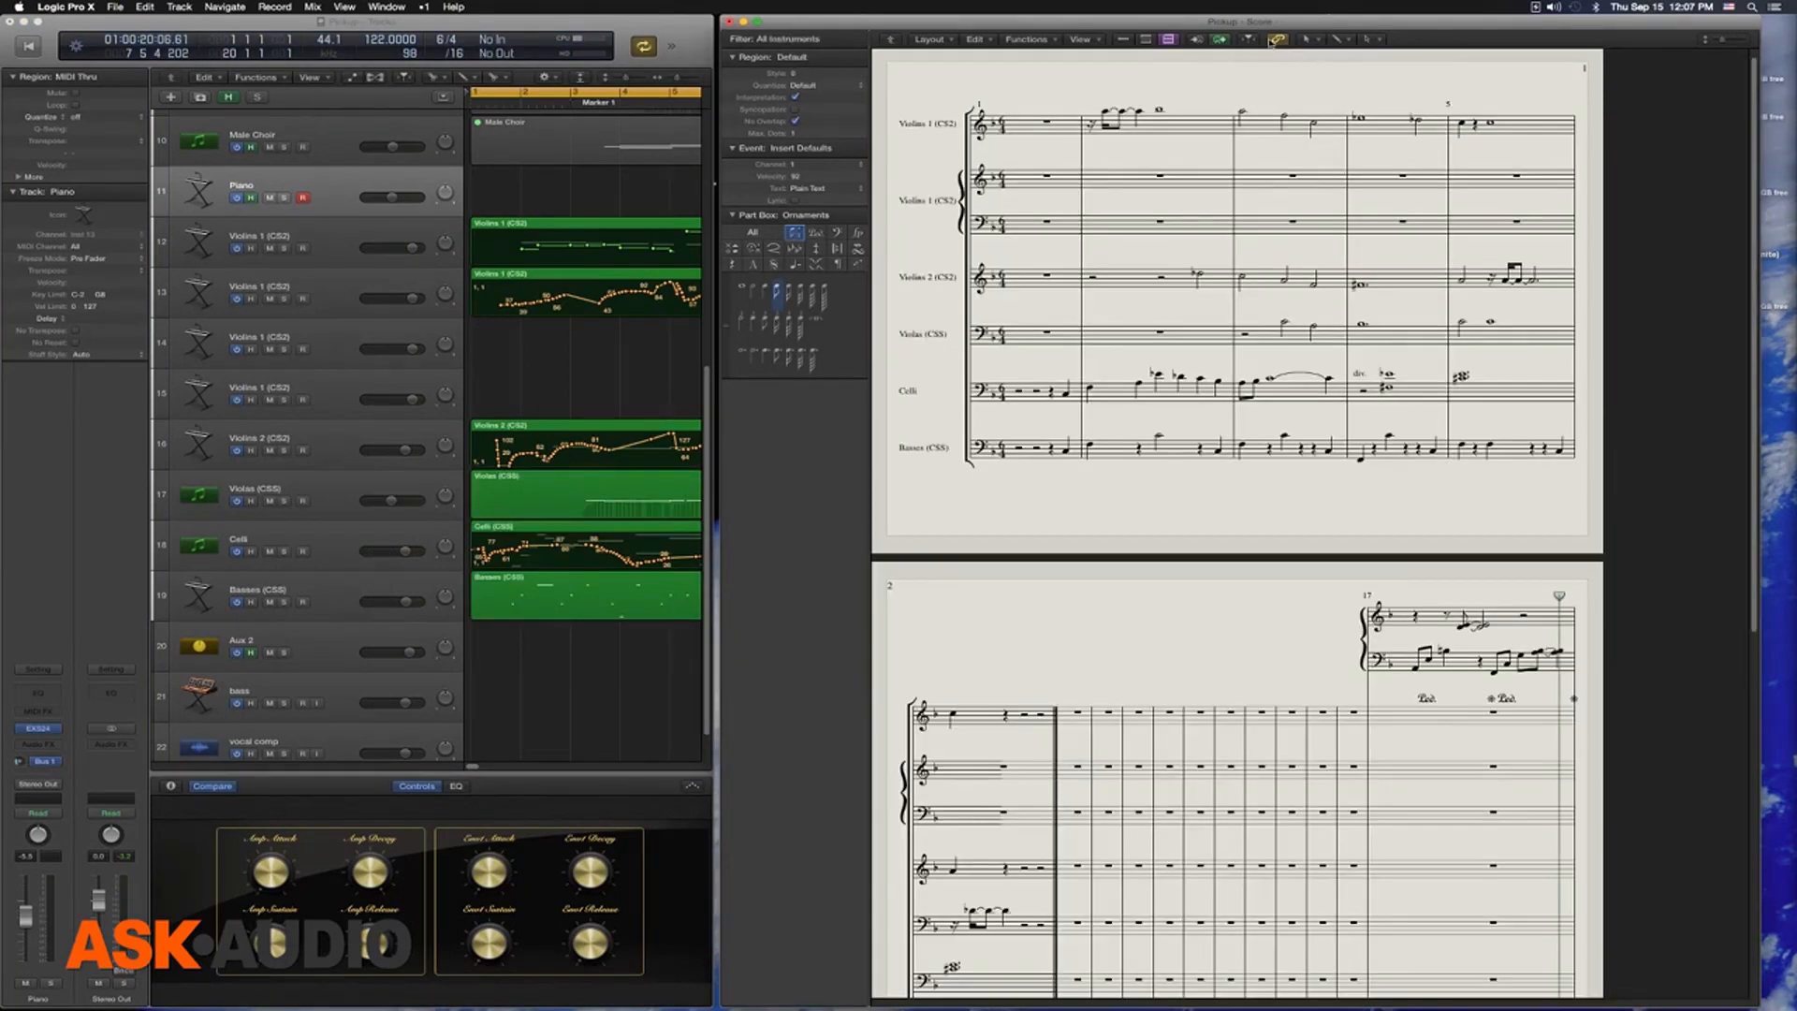
Turn off the Score window's Link mode and trim the start of all six string regions to position 1 6 1 1
{"action": "left_click_drag", "start_coordinate": [522, 661], "coordinate": [491, 225]}
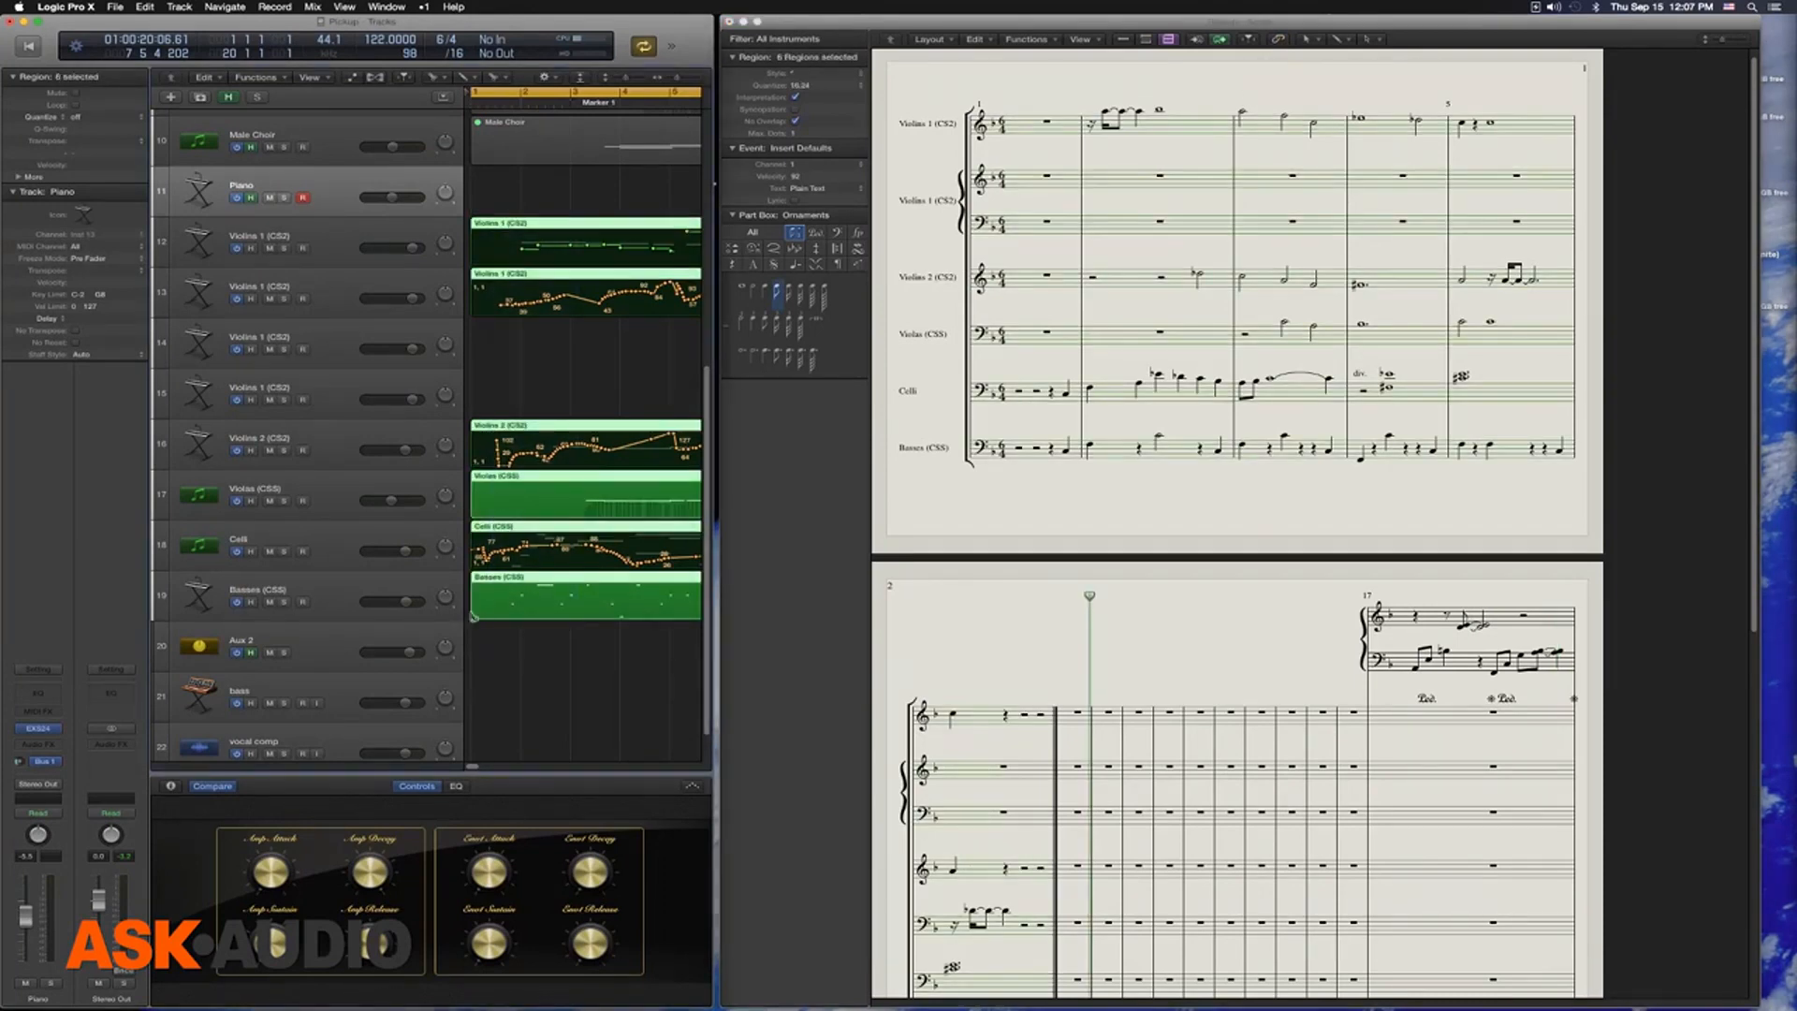
{"action": "left_click_drag", "start_coordinate": [471, 613], "coordinate": [511, 619]}
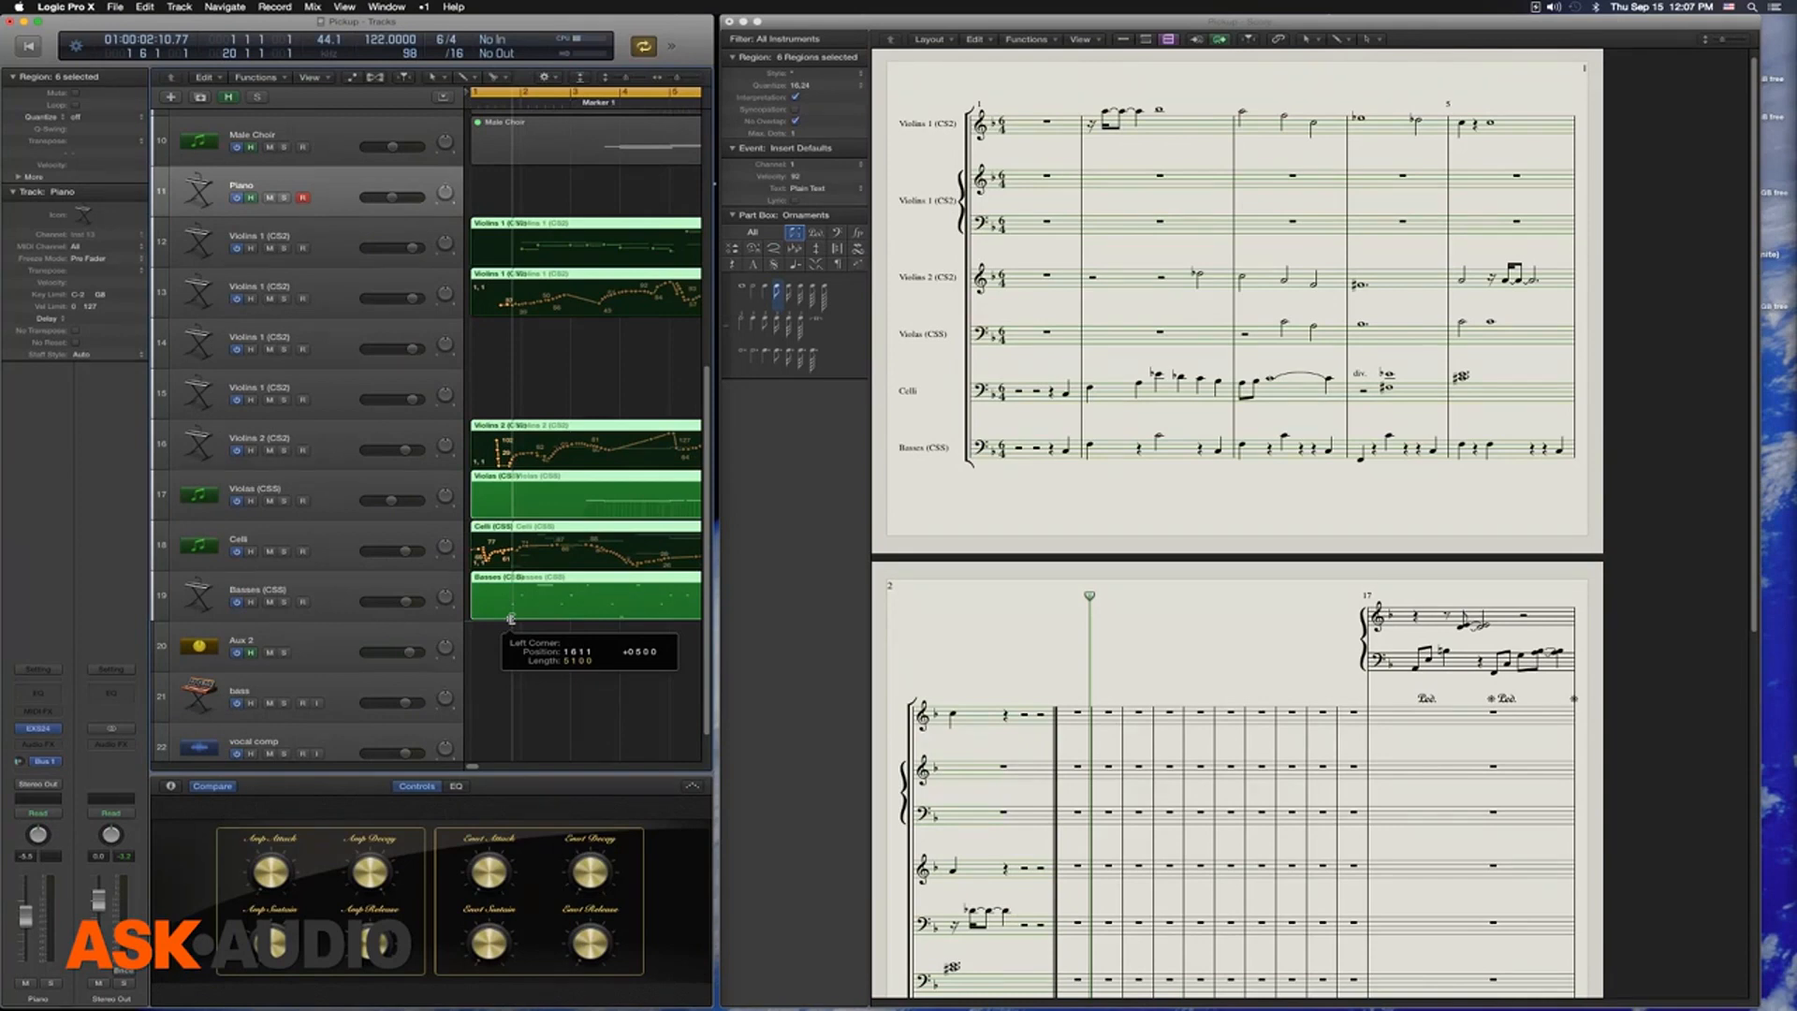
{"action": "left_click_drag", "start_coordinate": [511, 619], "coordinate": [513, 619]}
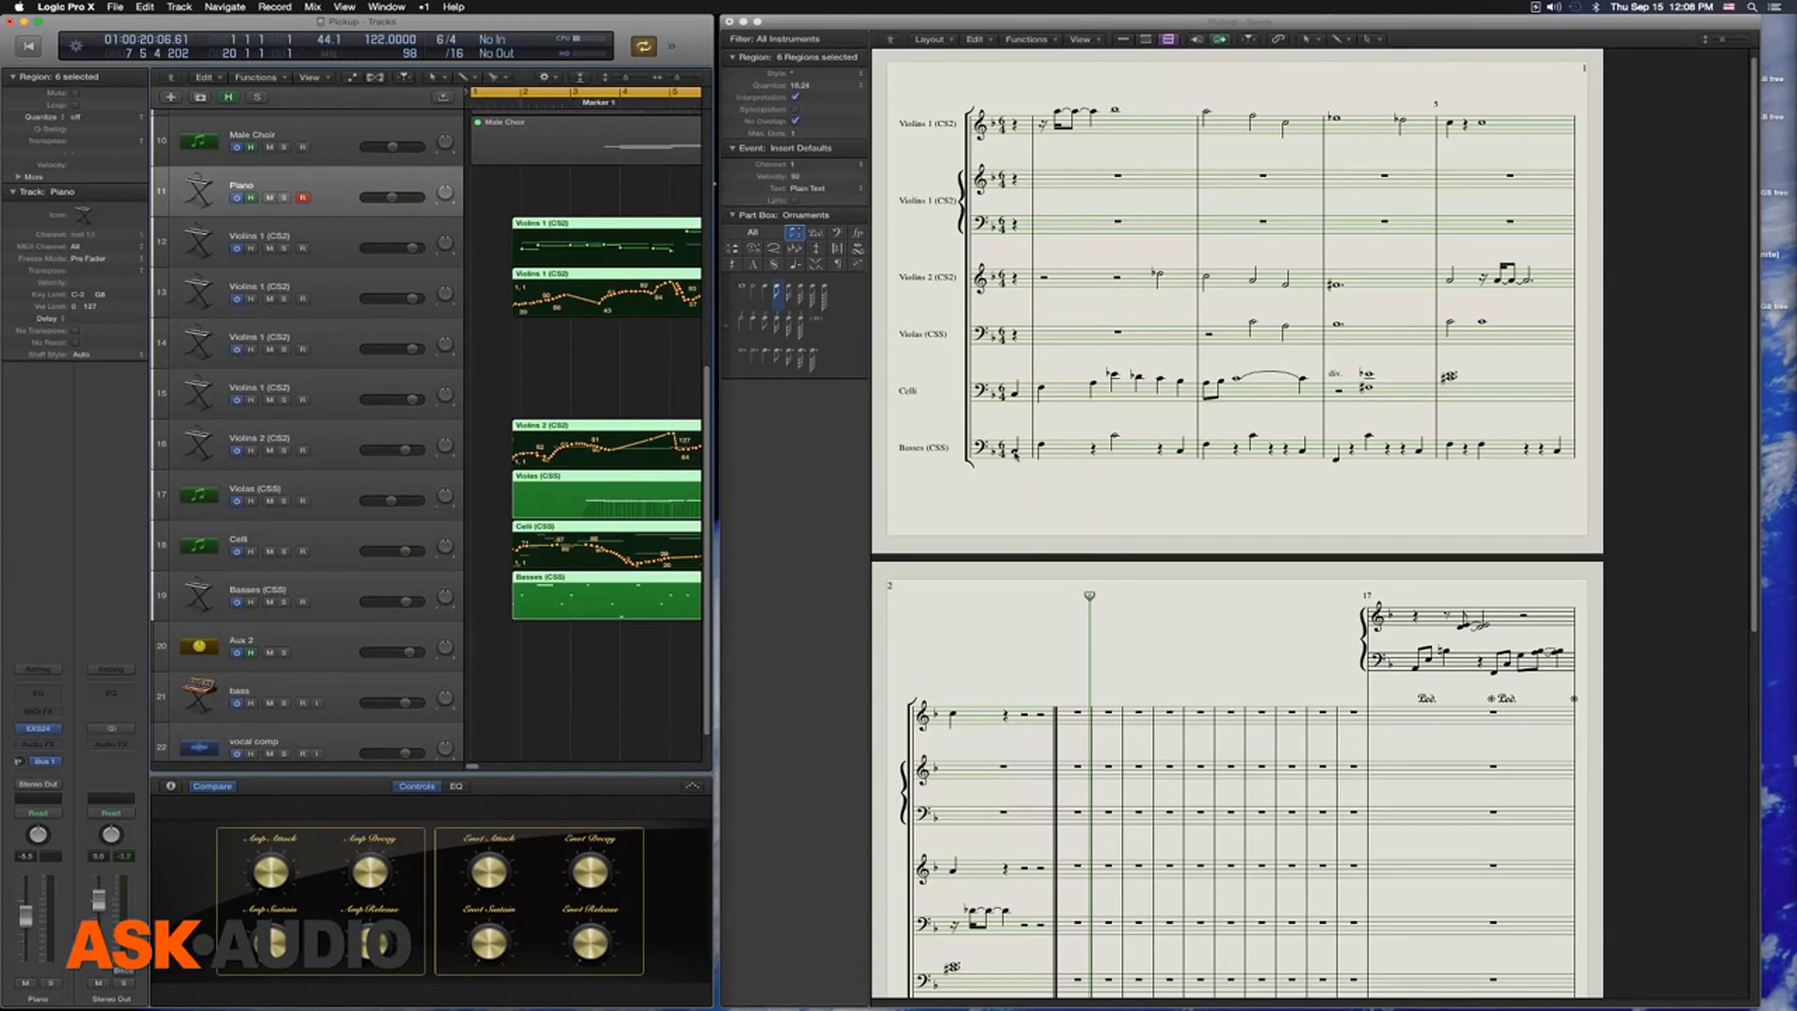
Inspect the trimmed start of the Basses region up close and play the opening of the strings
{"action": "left_click_drag", "start_coordinate": [576, 644], "coordinate": [491, 586]}
{"action": "left_click_drag", "start_coordinate": [507, 282], "coordinate": [604, 354]}
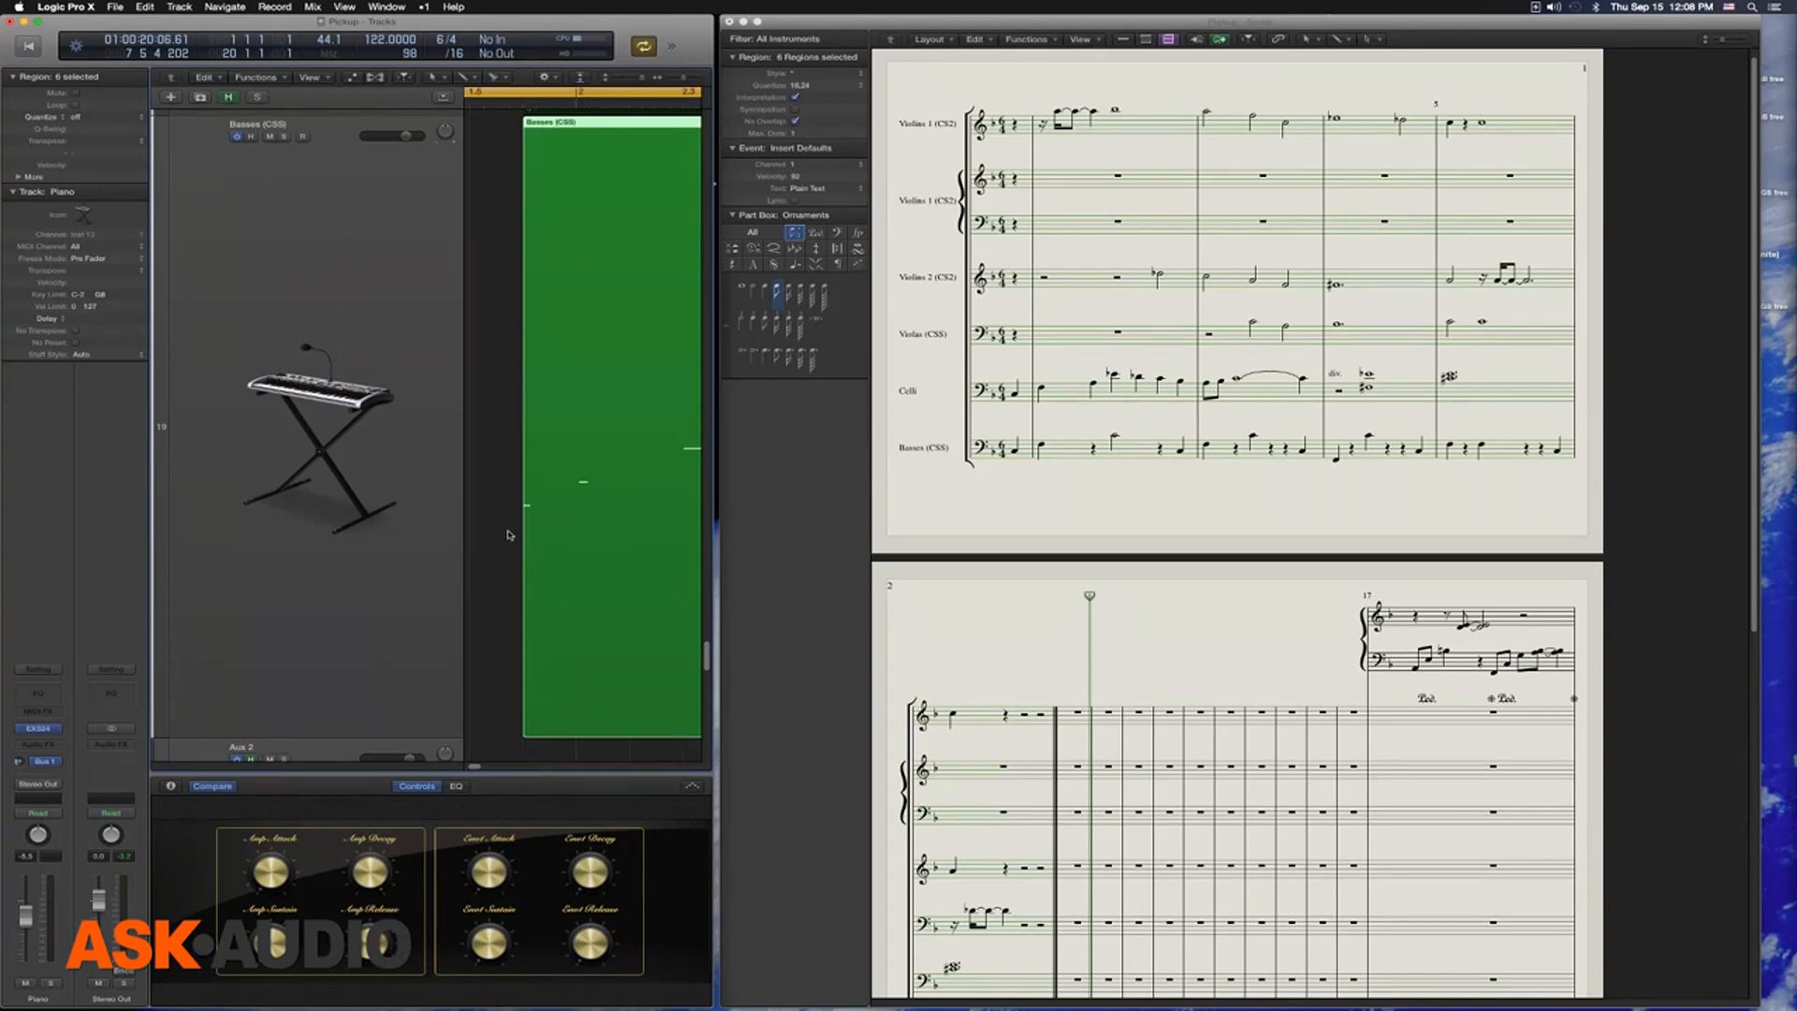
{"action": "left_click", "coordinate": [509, 530], "text": "ctrl+alt"}
{"action": "left_click", "coordinate": [512, 528], "text": "ctrl+alt"}
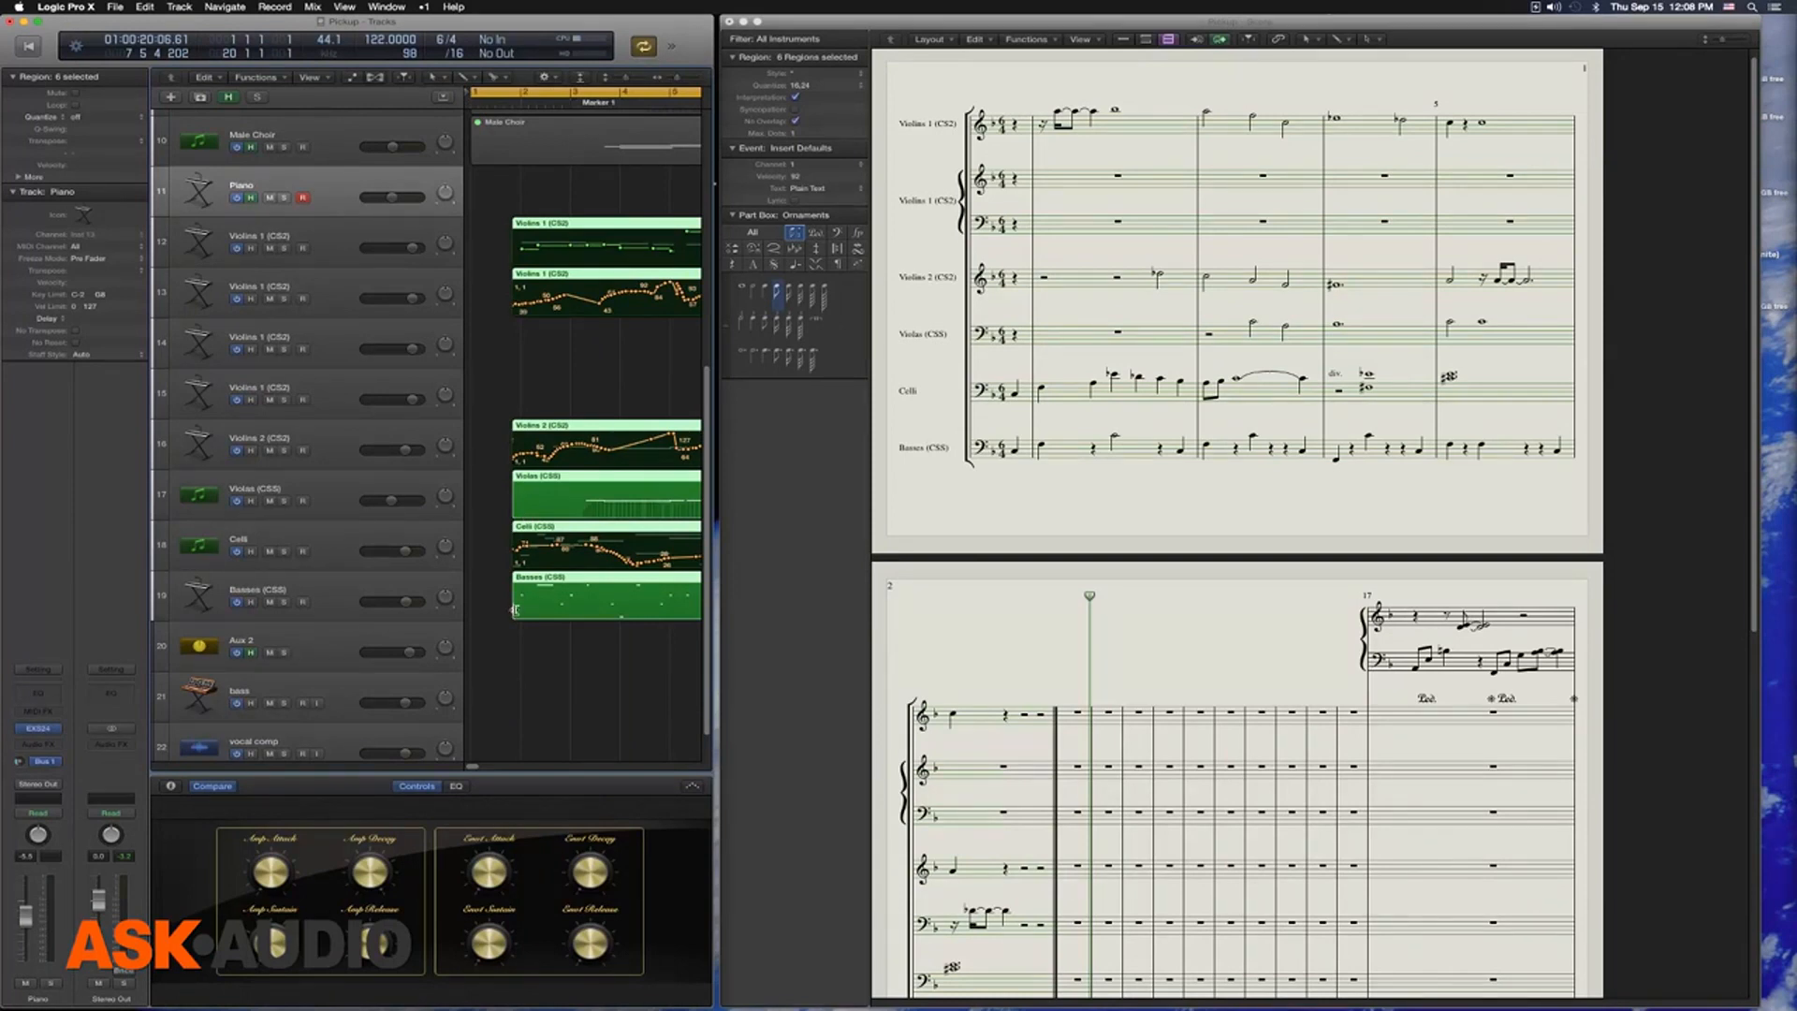
{"action": "key", "text": "space"}
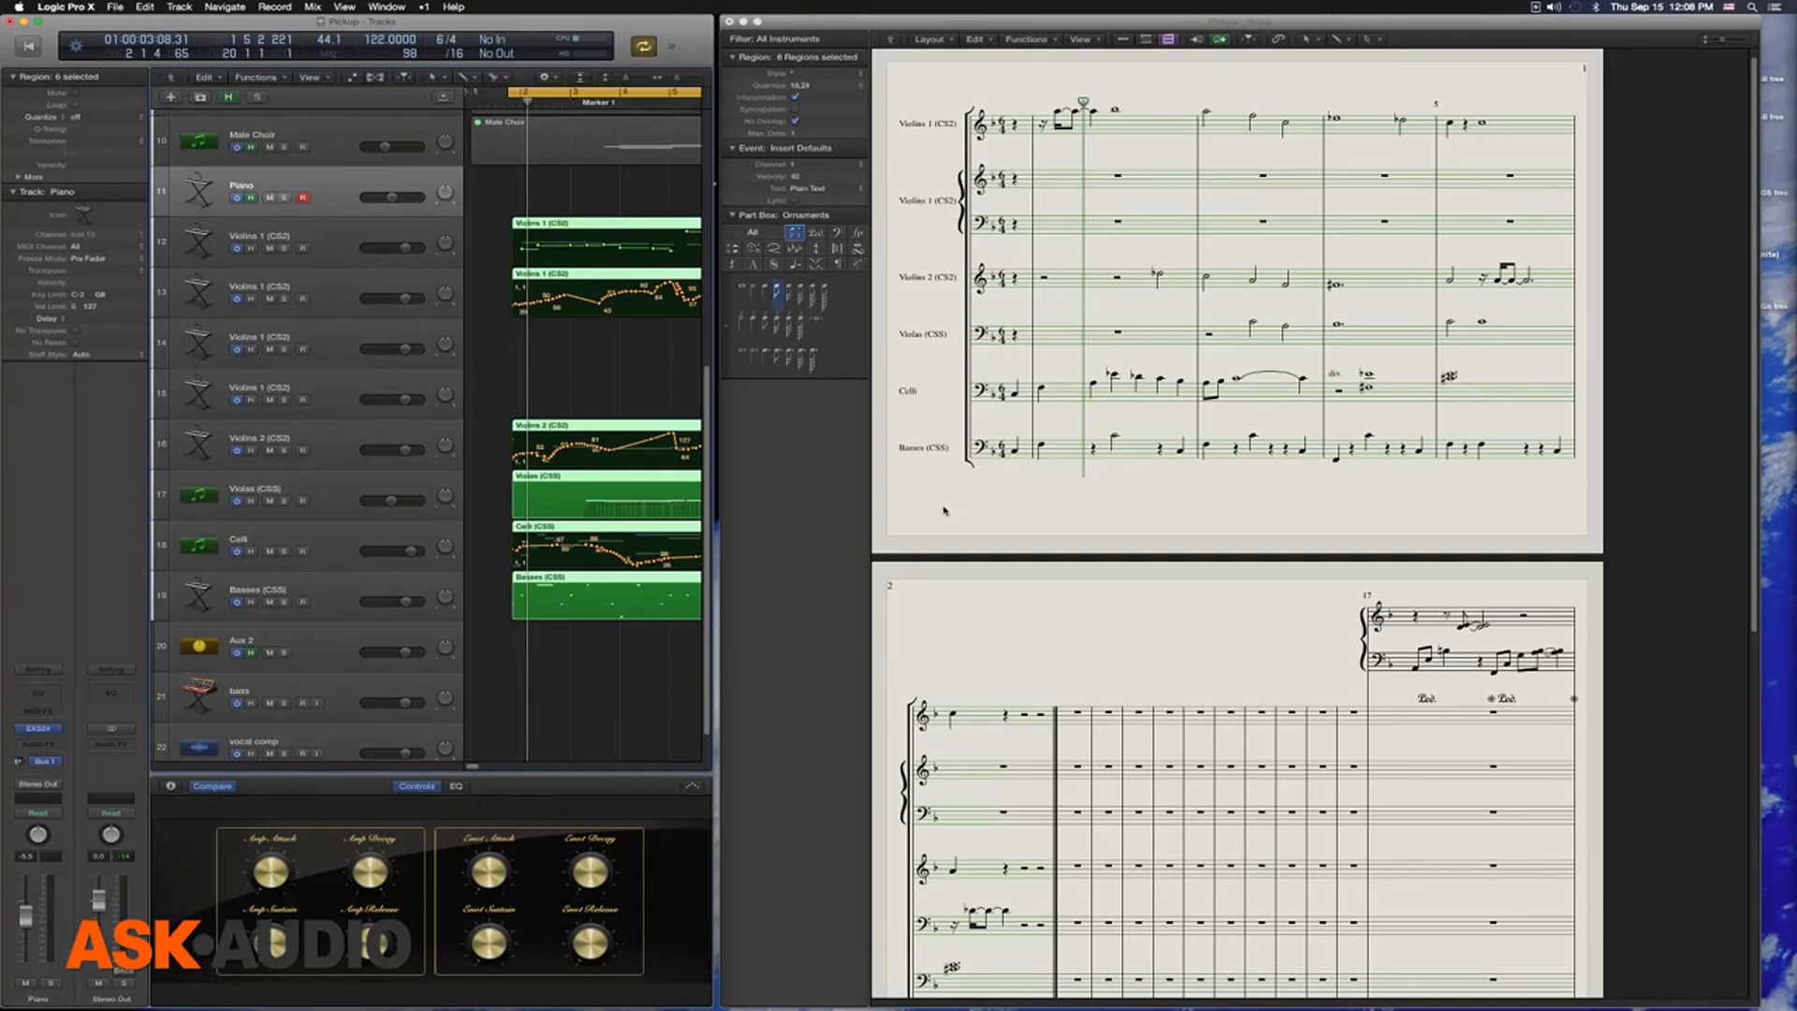
Unmute the ten regions from 2 Flutes through Male Choir and set the left locator to 1 5 1 1
{"action": "key", "text": "z"}
{"action": "left_click_drag", "start_coordinate": [658, 252], "coordinate": [561, 124]}
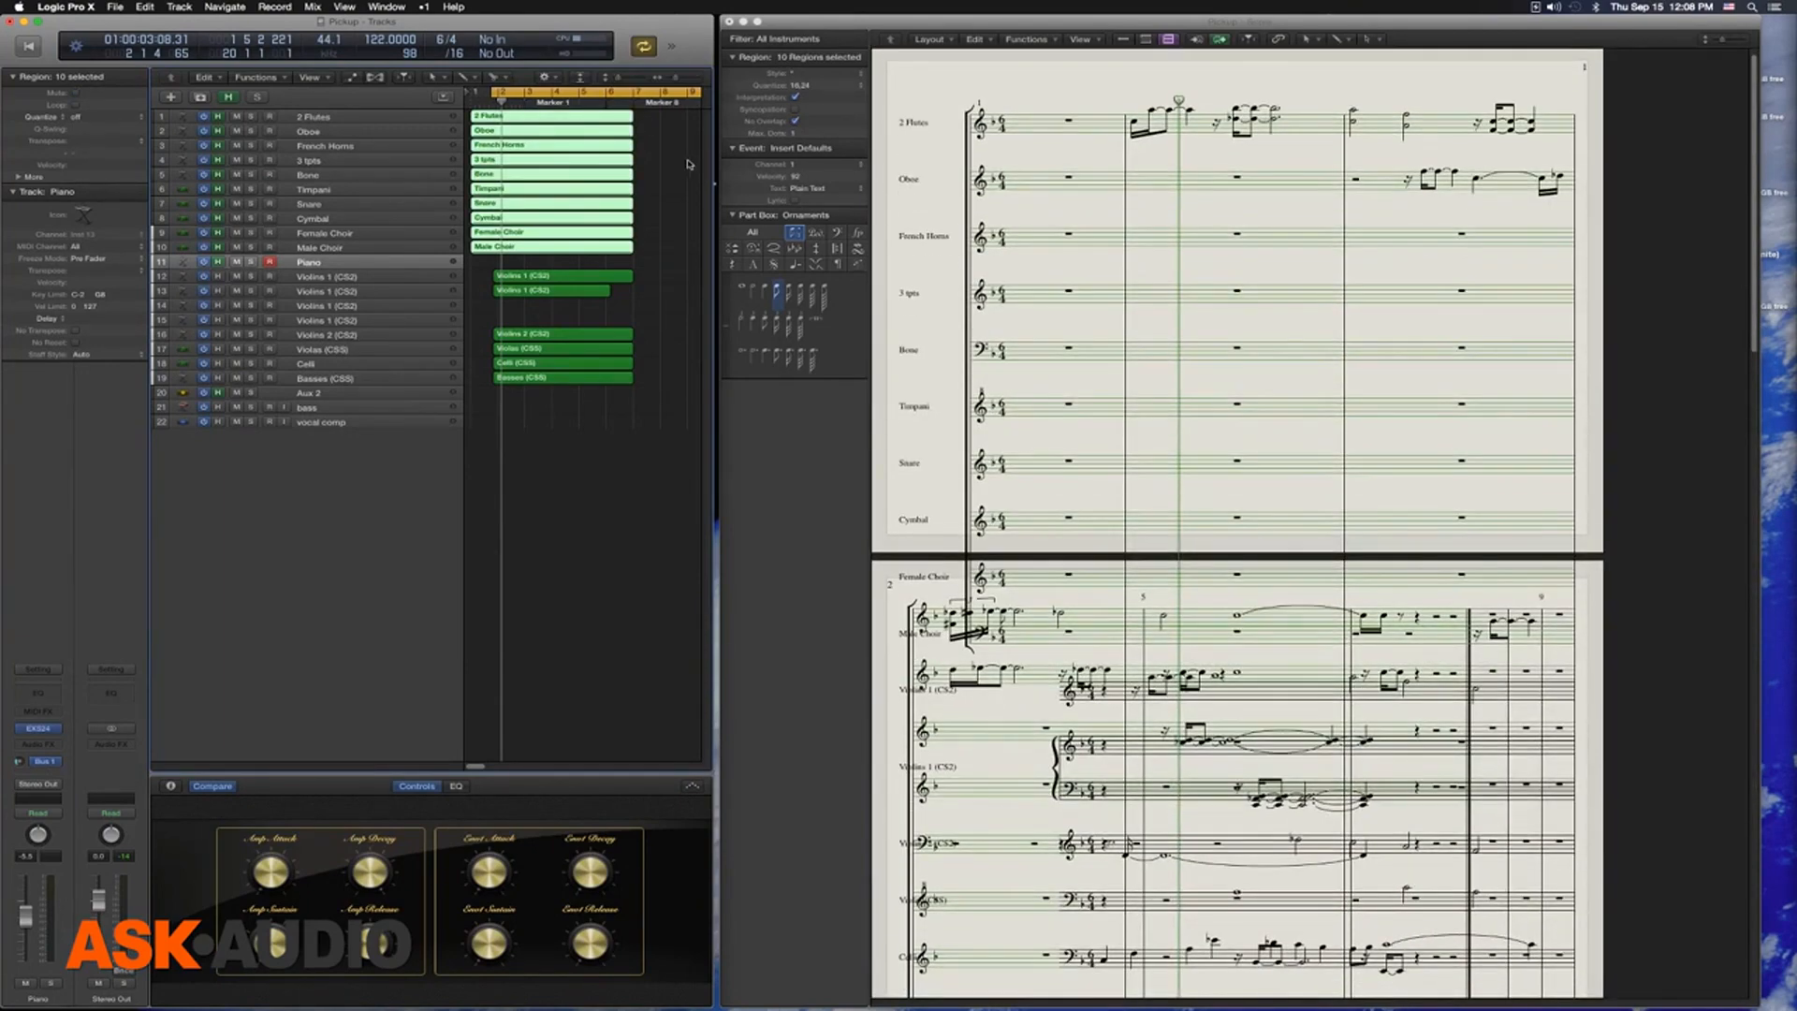
{"action": "key", "text": "ctrl+slash"}
{"action": "key", "text": "ctrl+slash"}
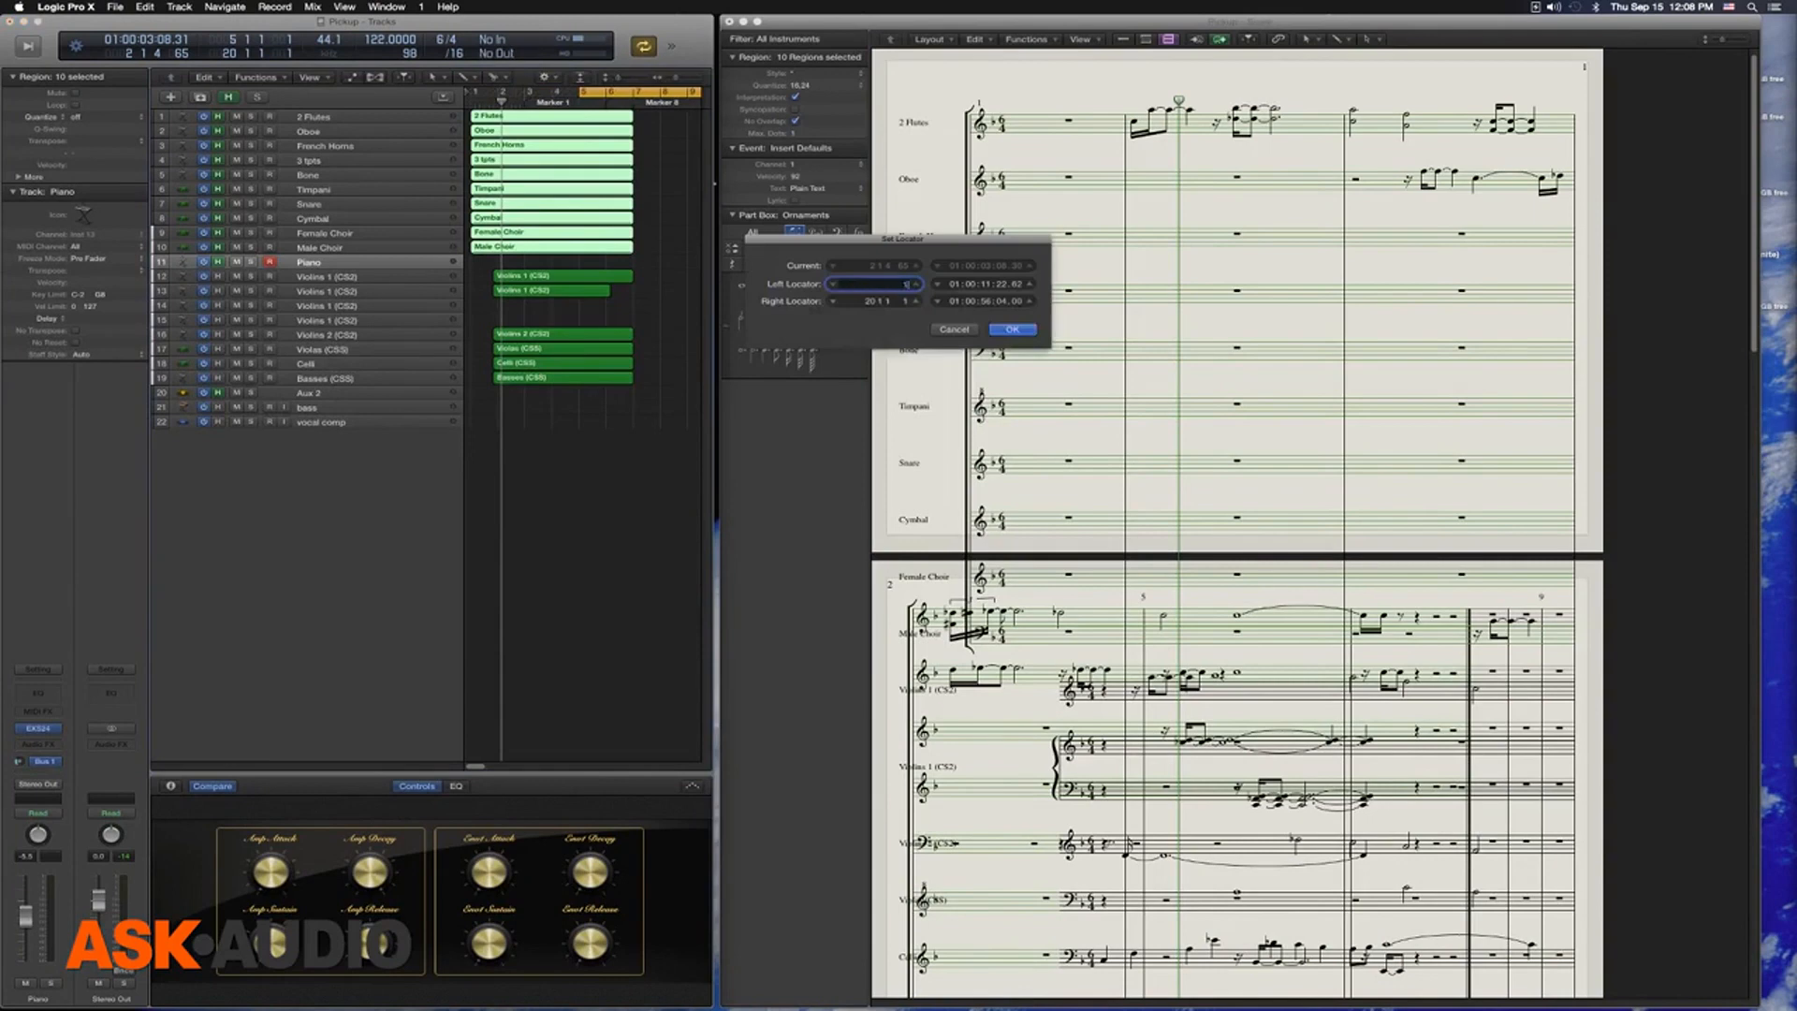
{"action": "type", "text": "1 5"}
{"action": "key", "text": "Return"}
Play the full arrangement with the trimmed string regions, then stop playback
{"action": "key", "text": "space"}
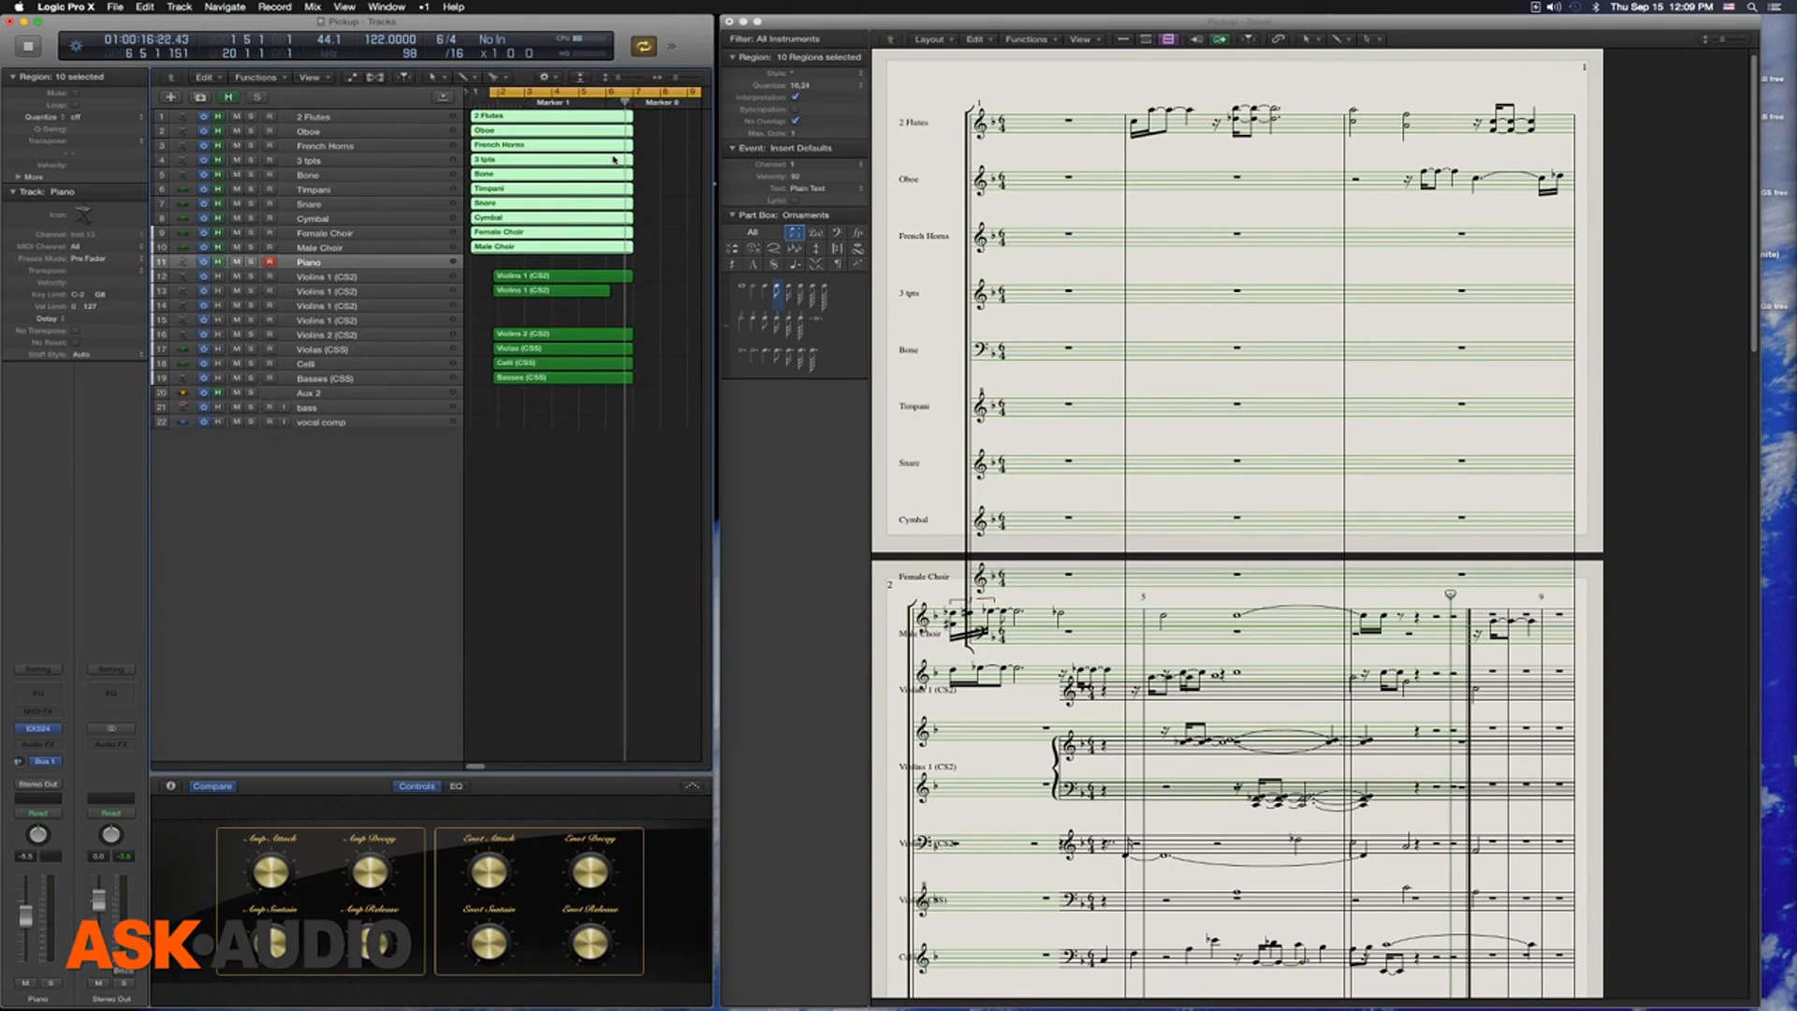
{"action": "key", "text": "space"}
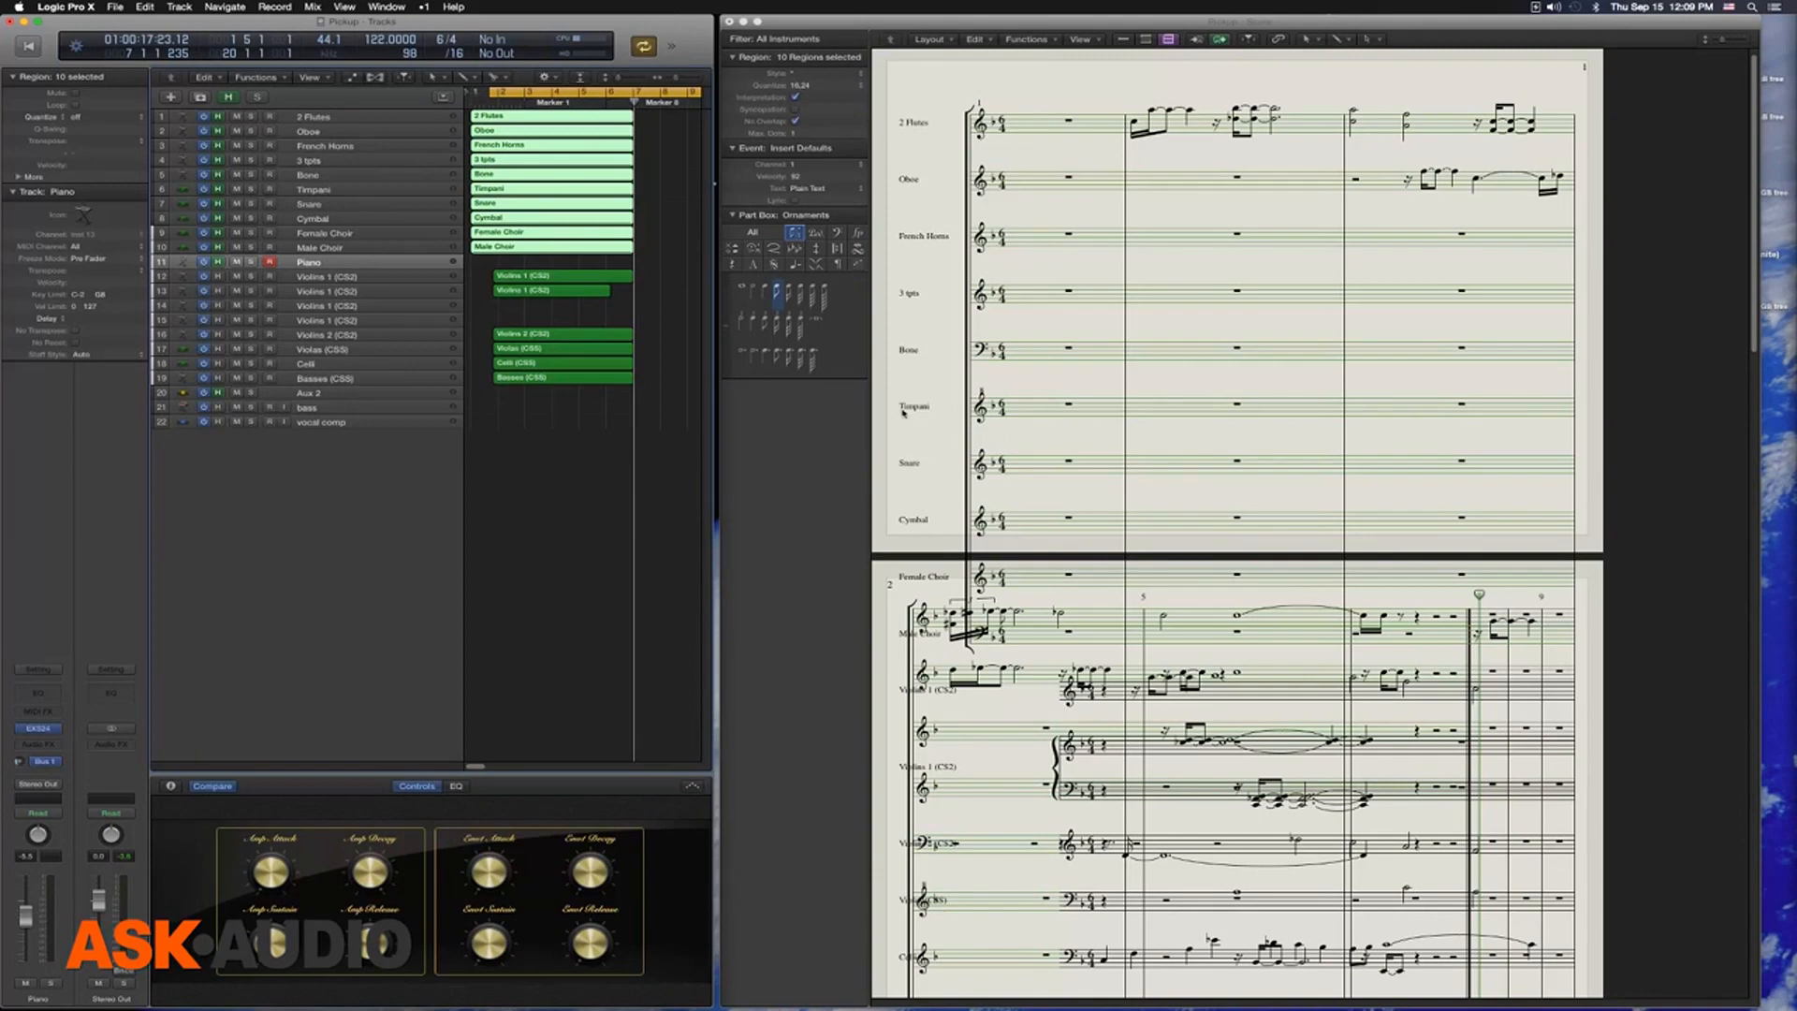
Set the score's page size to Tabloid for Any Printer
{"action": "left_click", "coordinate": [116, 7]}
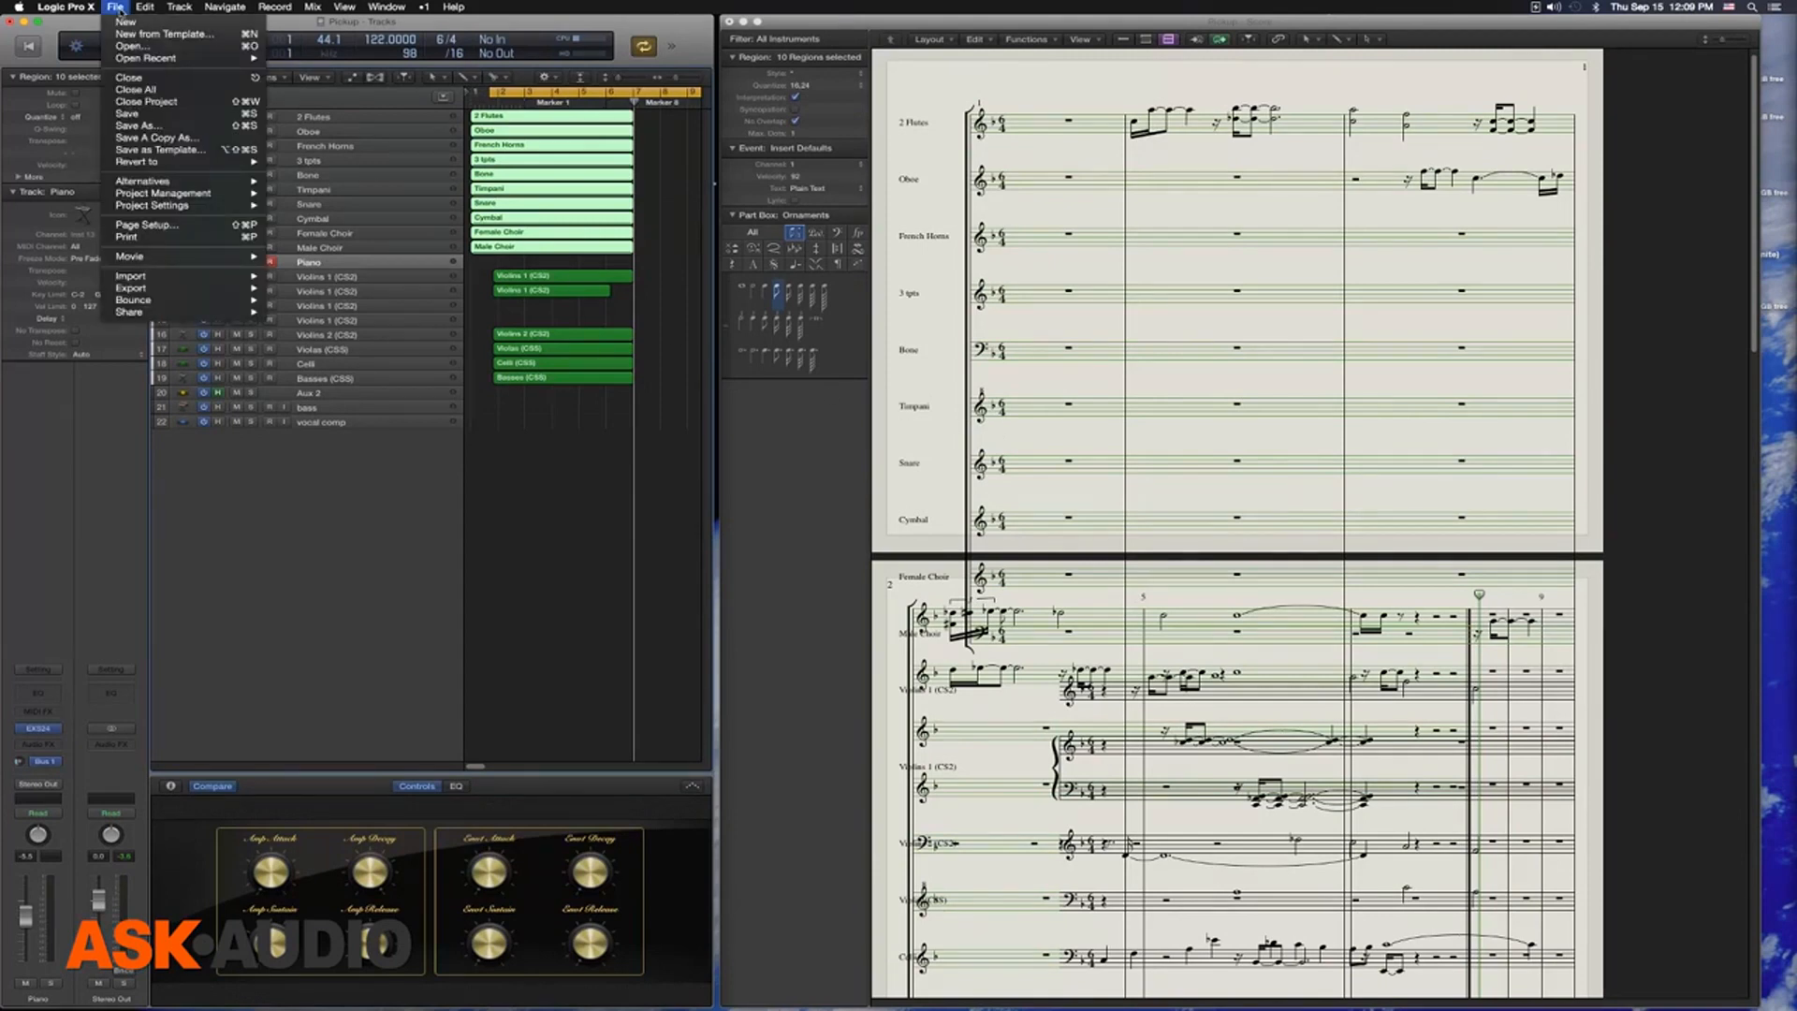
{"action": "left_click", "coordinate": [193, 232]}
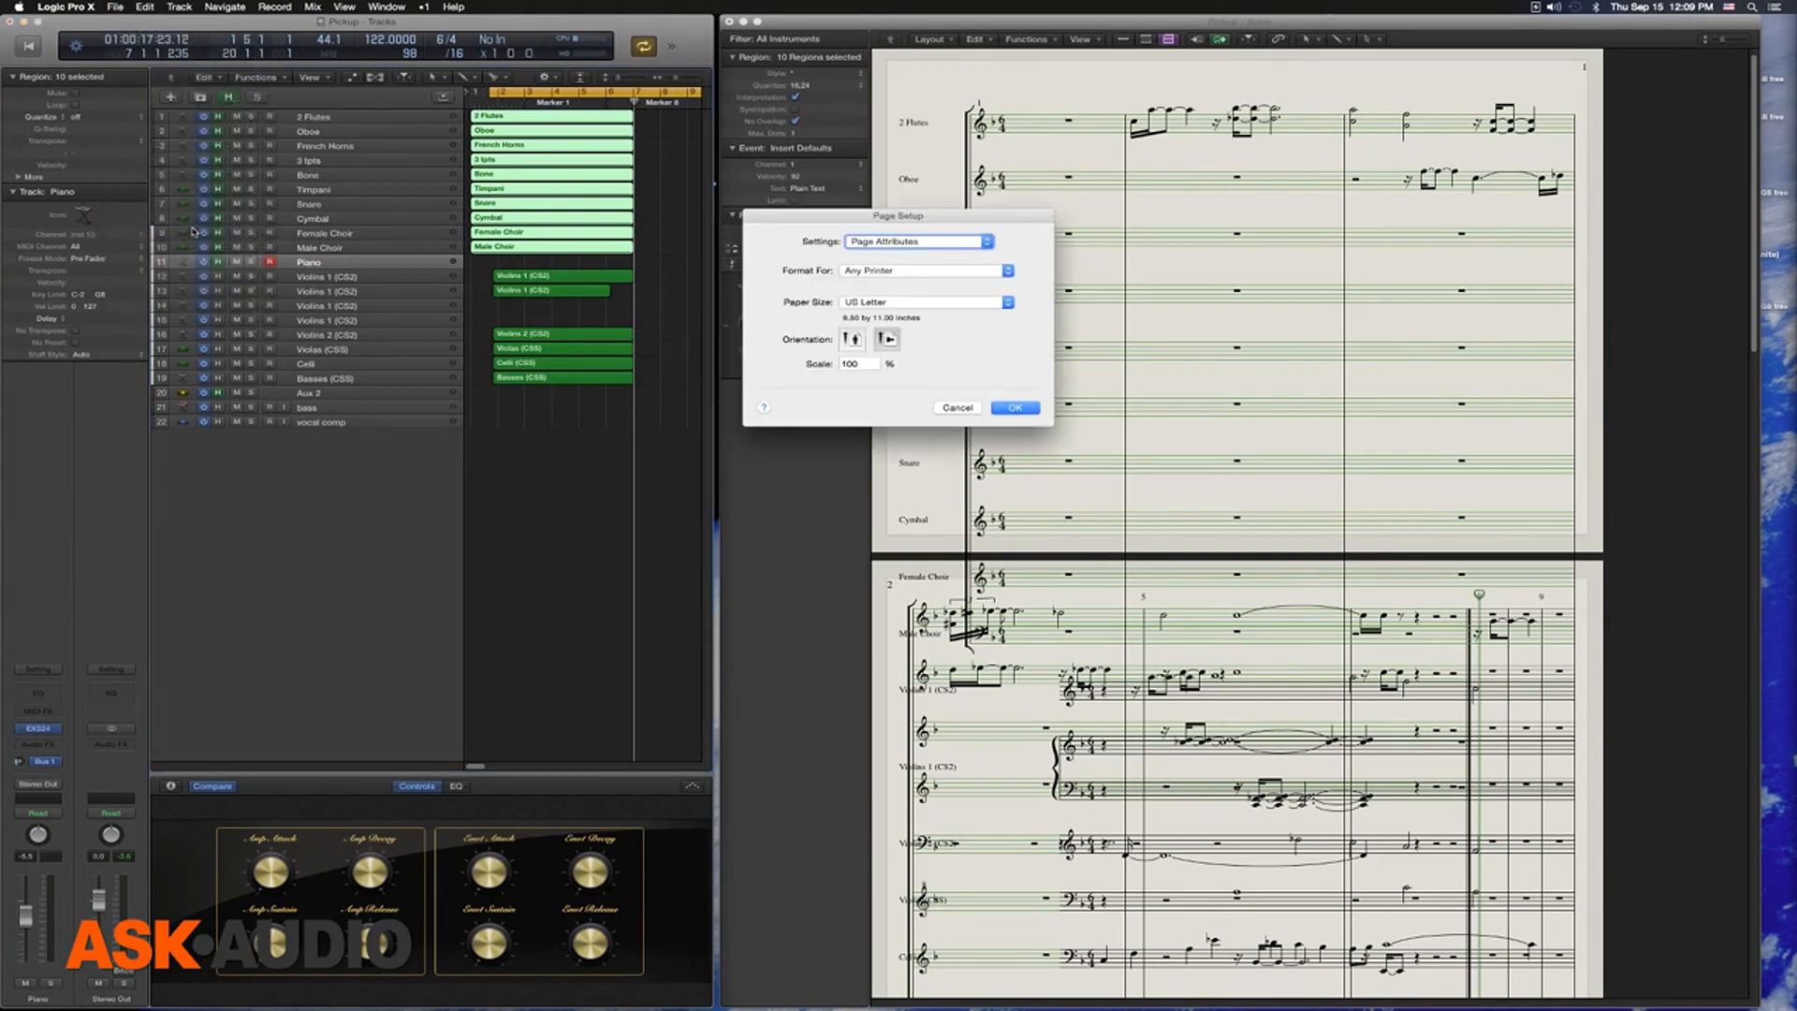
{"action": "left_click", "coordinate": [883, 302]}
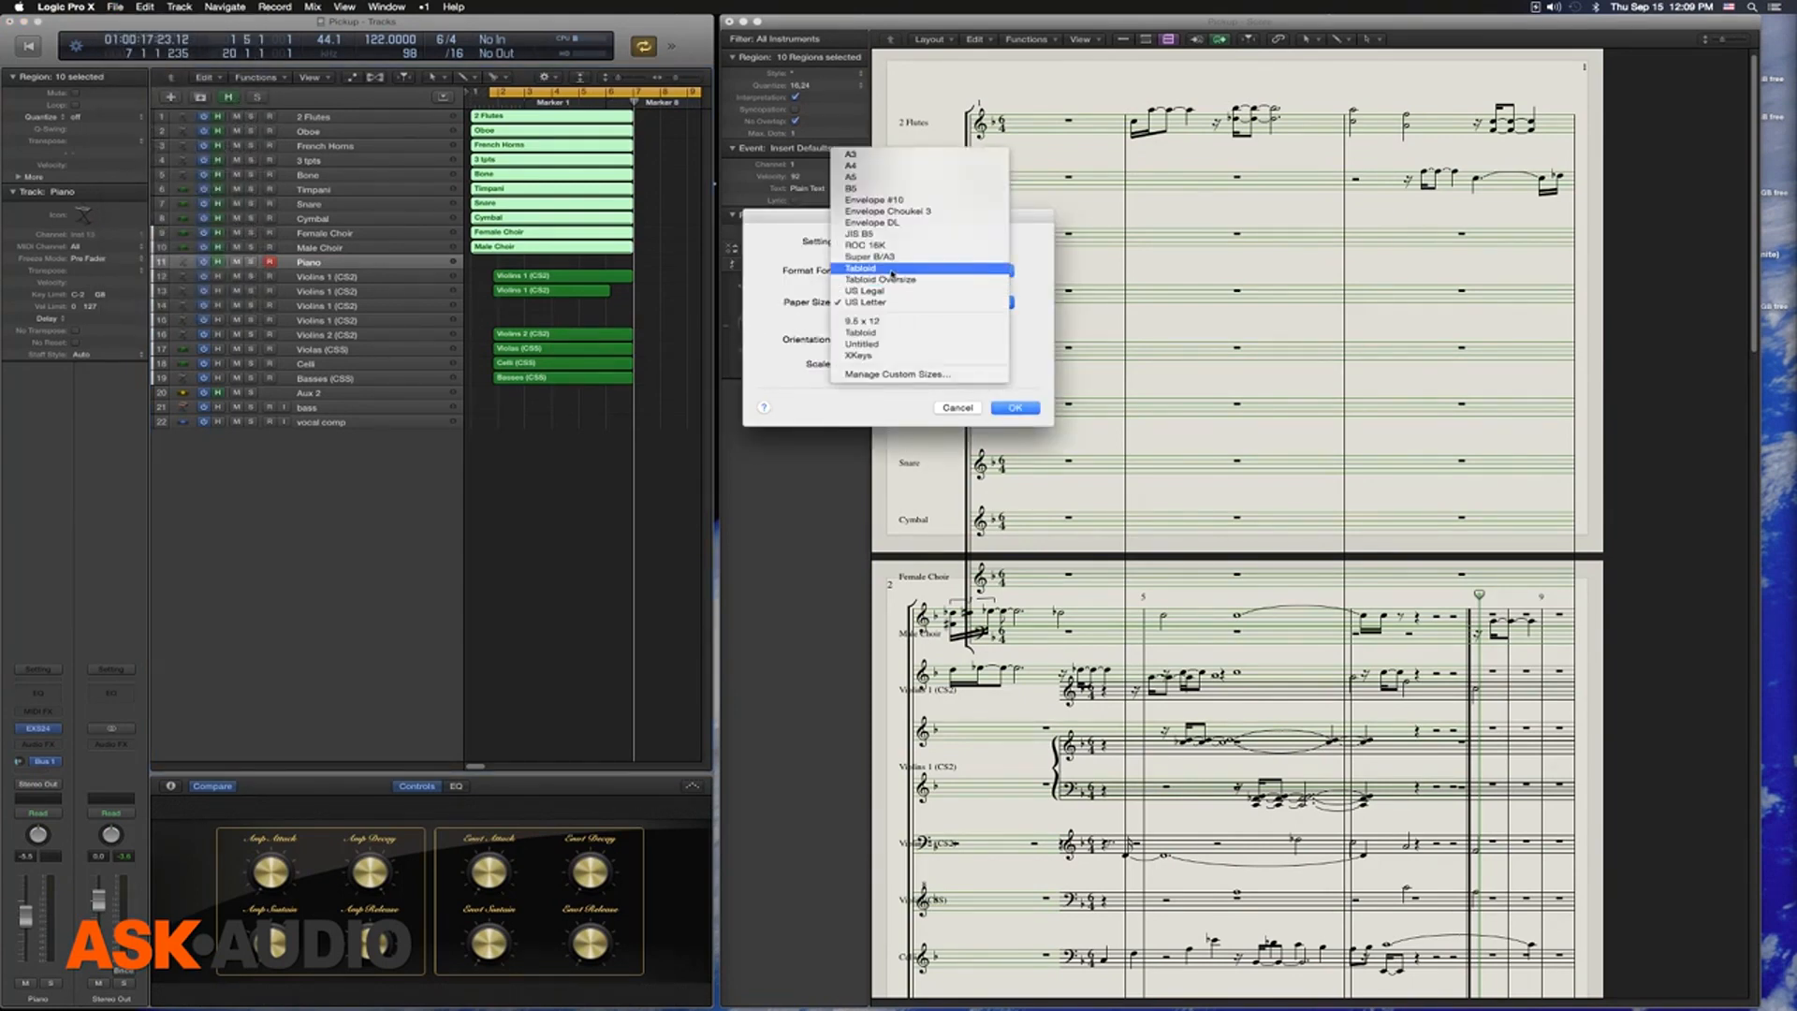
{"action": "left_click", "coordinate": [893, 272]}
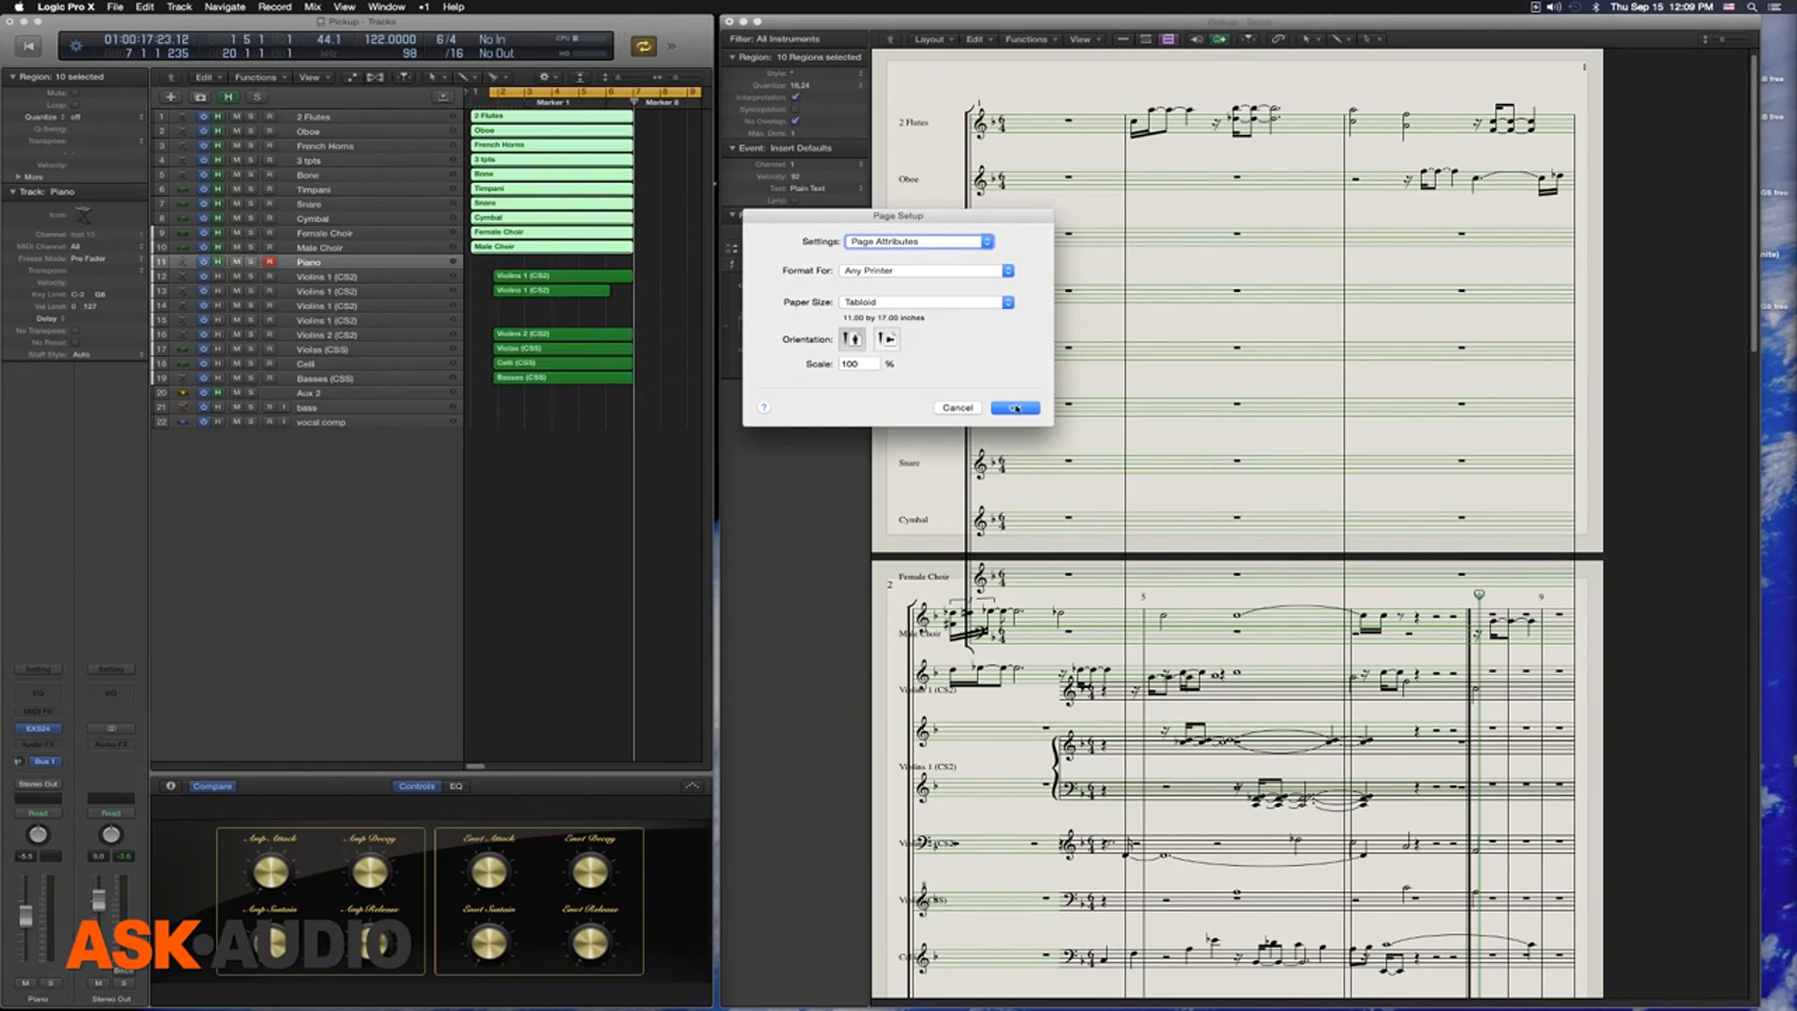
{"action": "left_click", "coordinate": [1016, 408]}
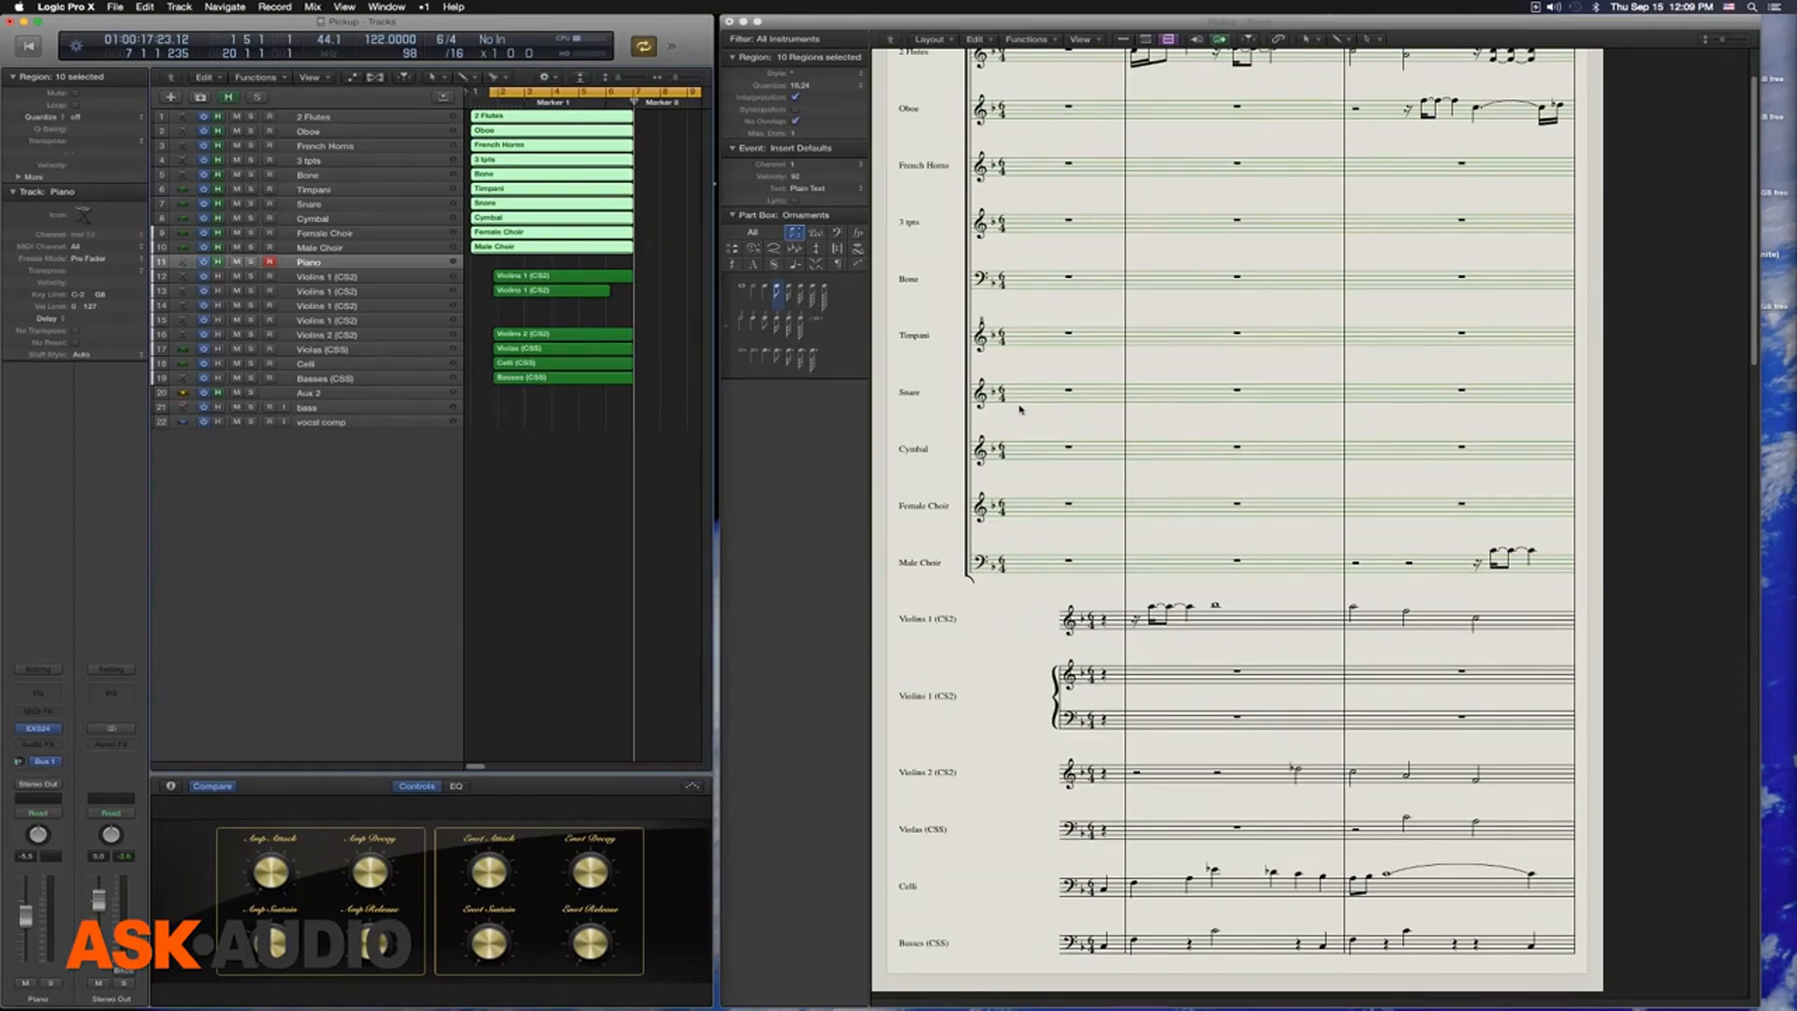
Trim the starts of the ten selected regions from 2 Flutes through Male Choir so they line up with the string regions' starts
{"action": "scroll", "coordinate": [1050, 391], "scroll_direction": "down", "scroll_amount": 3}
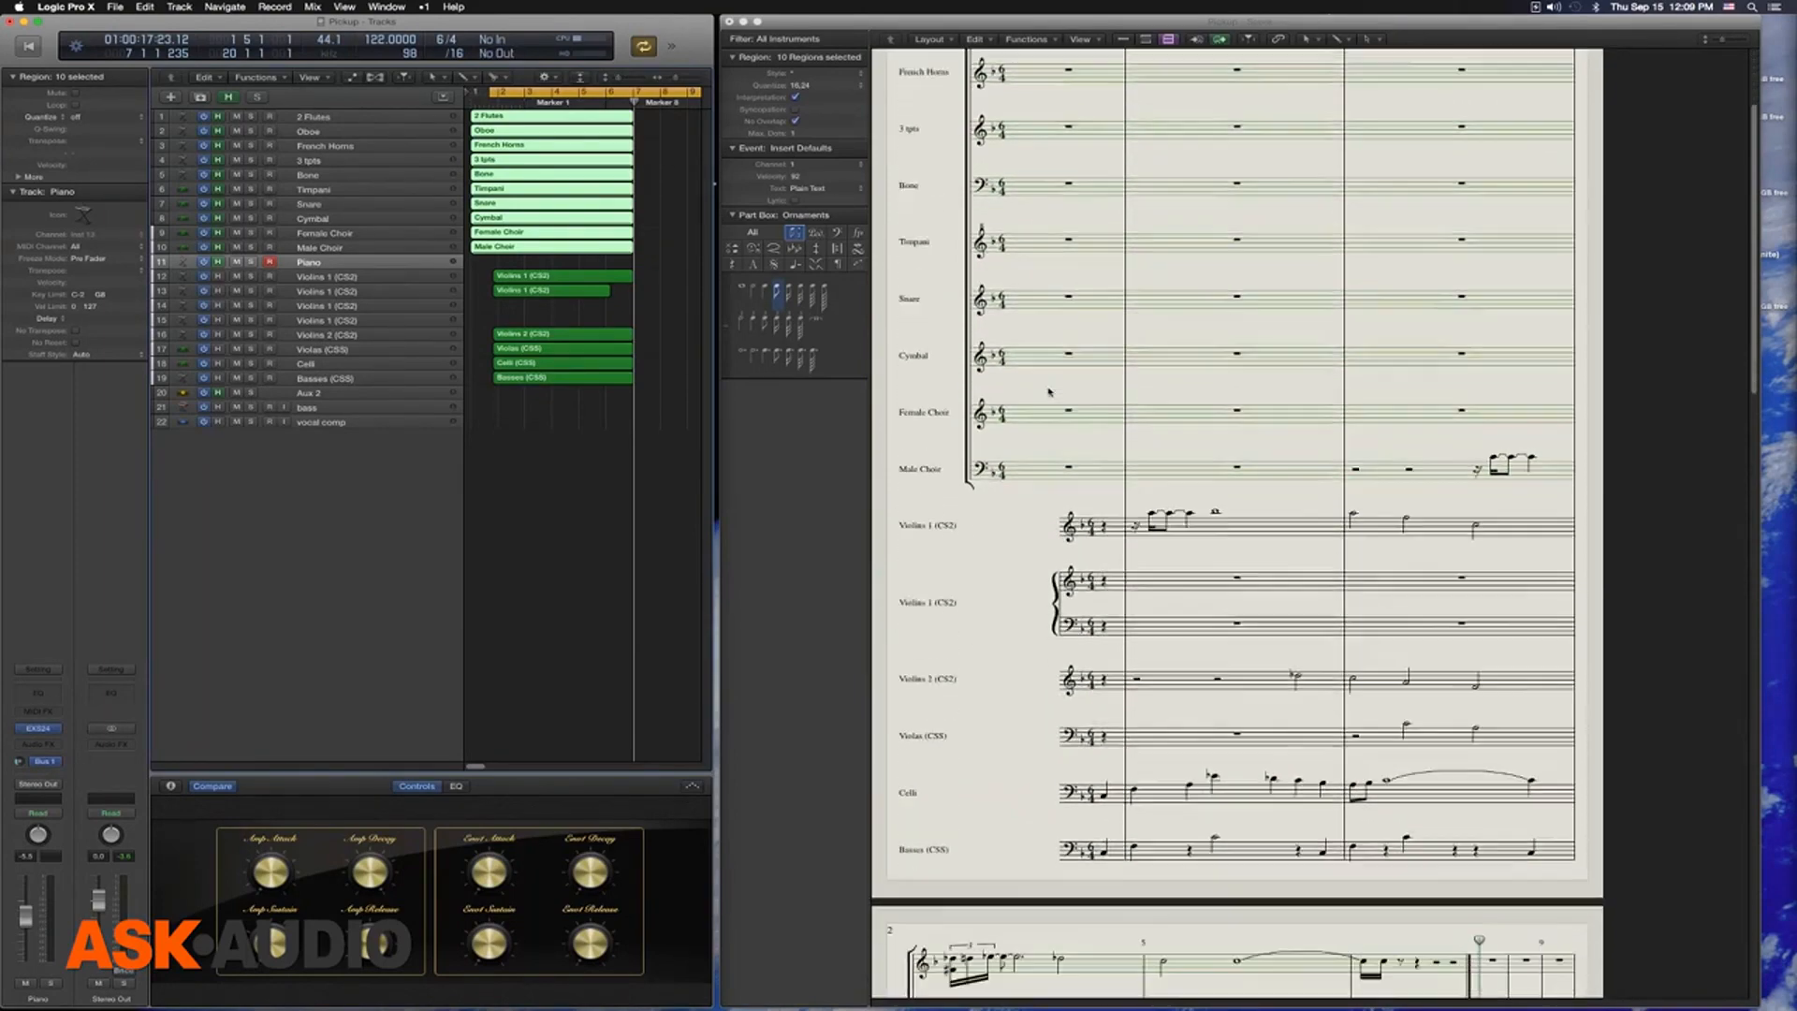
{"action": "scroll", "coordinate": [1049, 391], "scroll_direction": "down", "scroll_amount": 10}
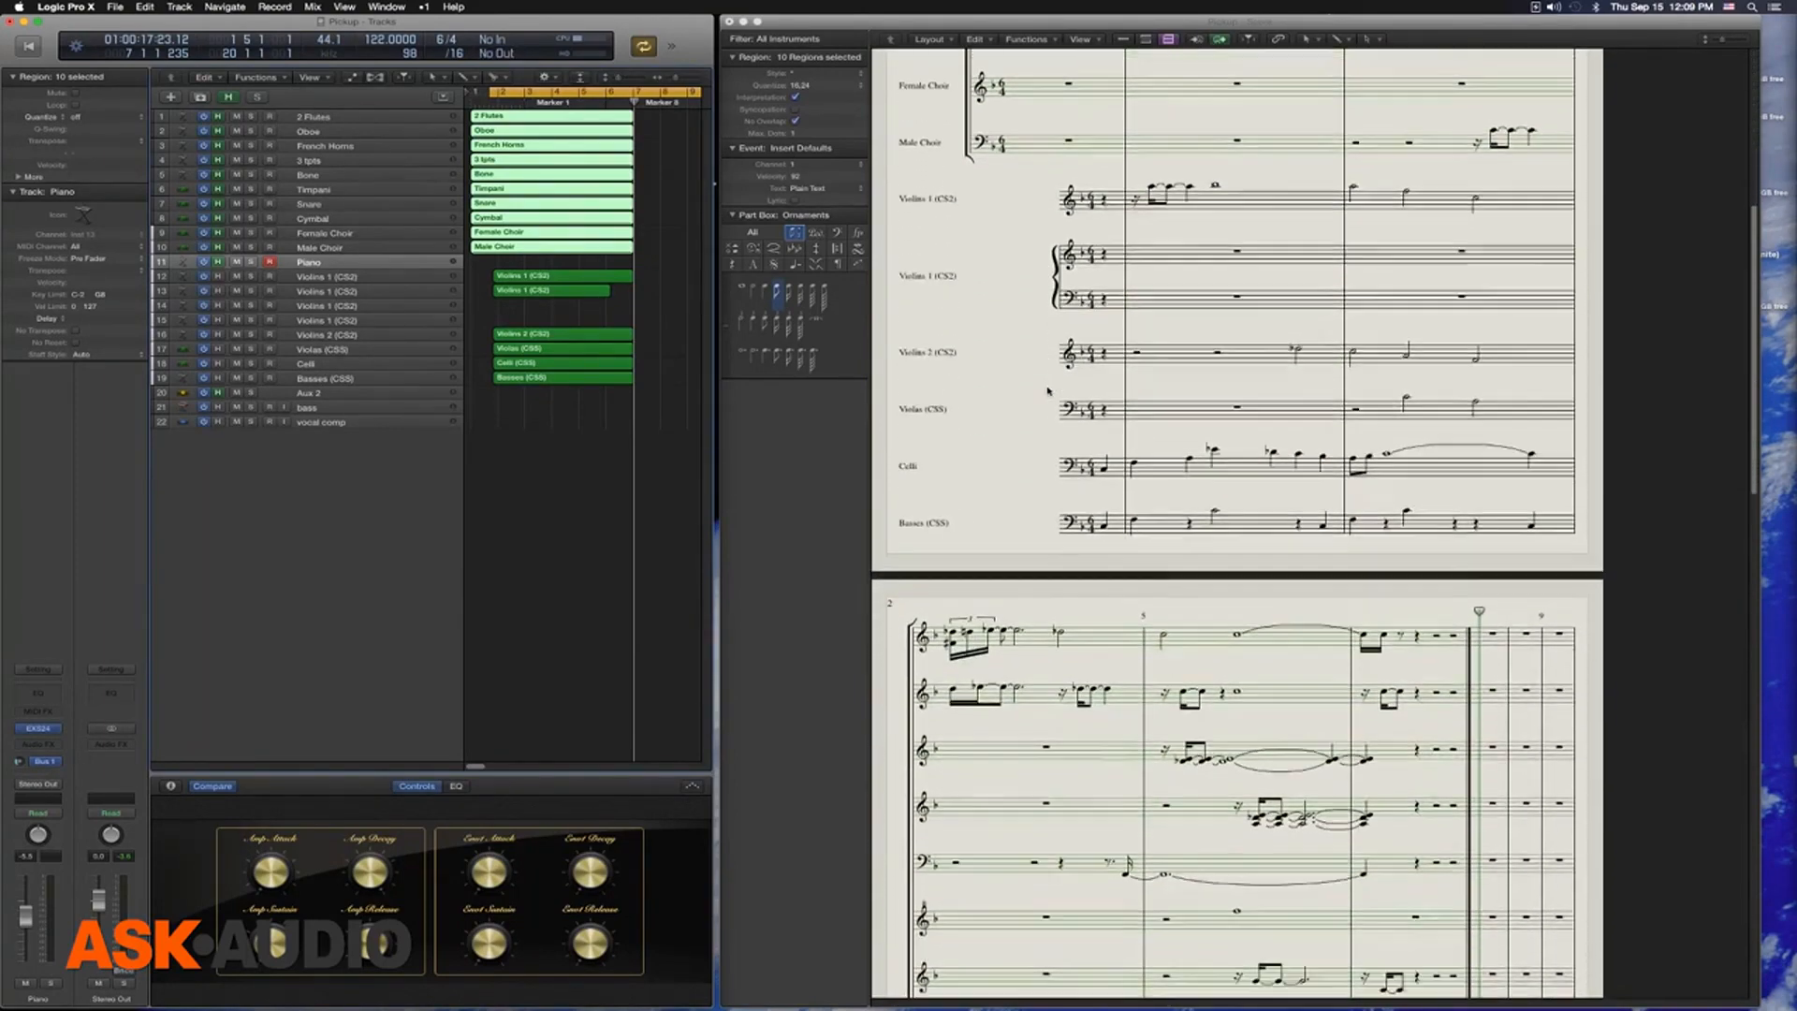
{"action": "scroll", "coordinate": [1050, 392], "scroll_direction": "down", "scroll_amount": 1}
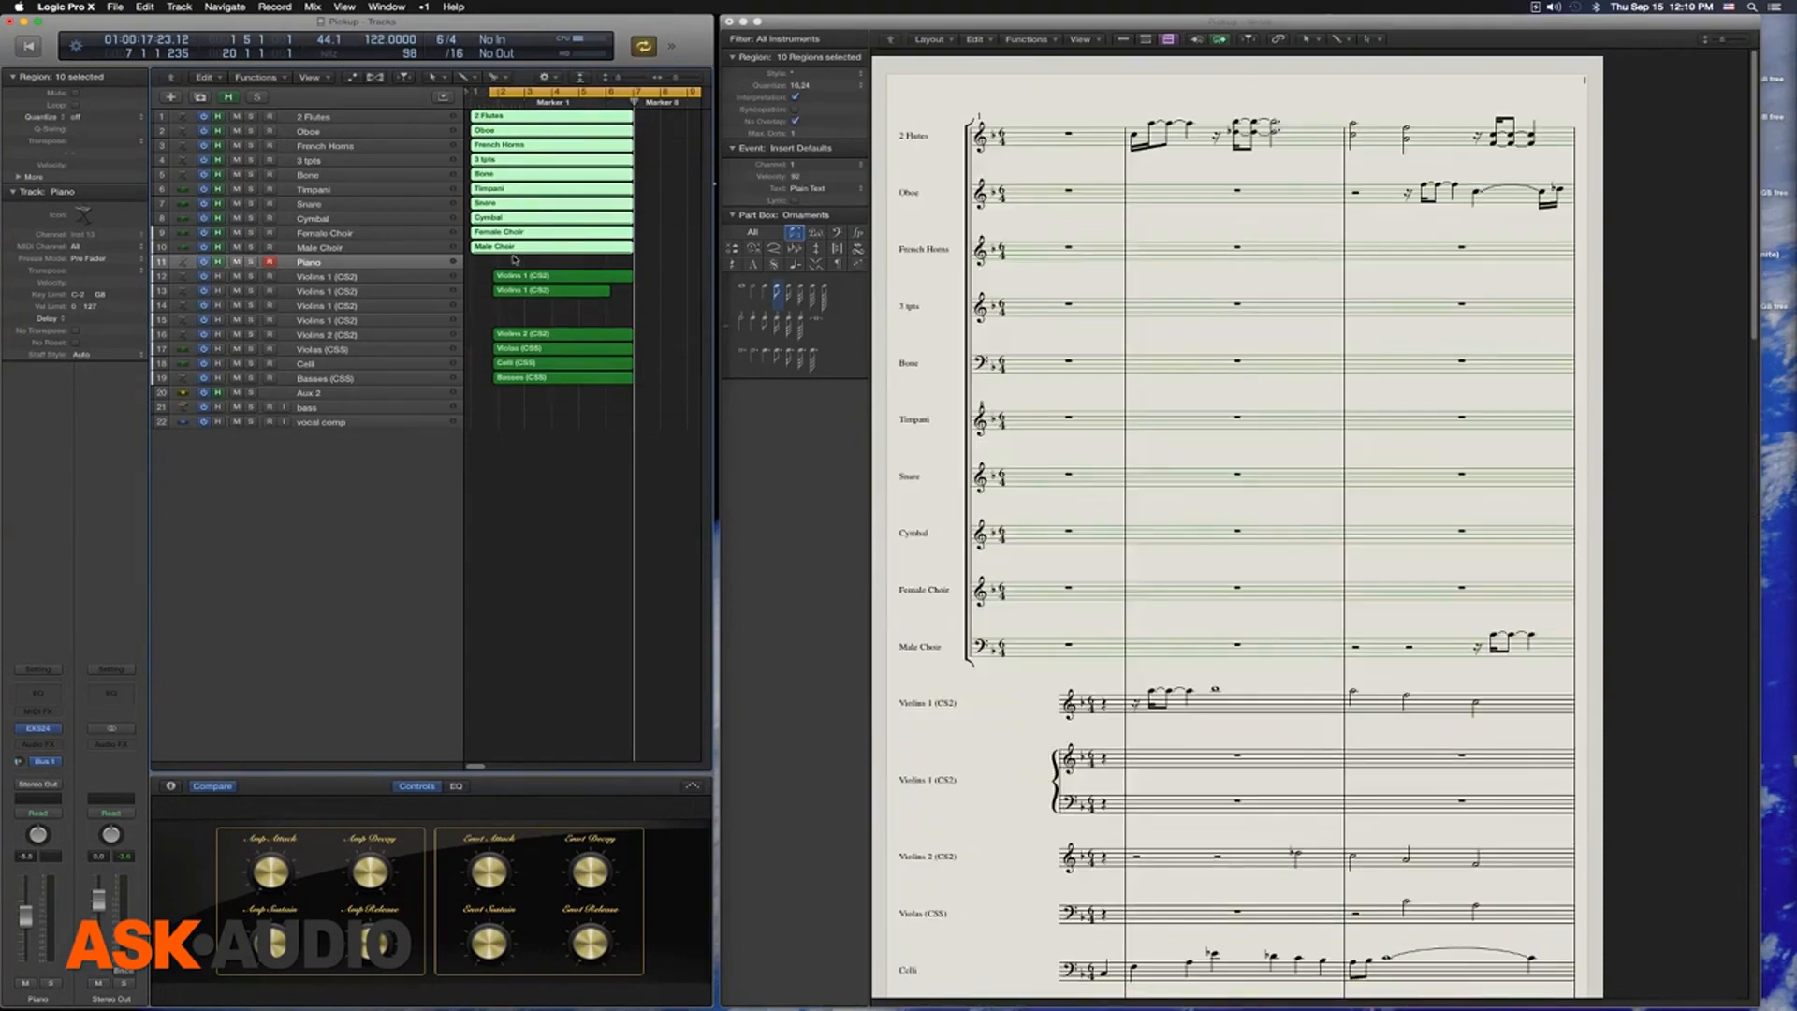
{"action": "left_click", "coordinate": [518, 262]}
{"action": "left_click_drag", "start_coordinate": [539, 261], "coordinate": [482, 116]}
{"action": "left_click_drag", "start_coordinate": [474, 250], "coordinate": [498, 248]}
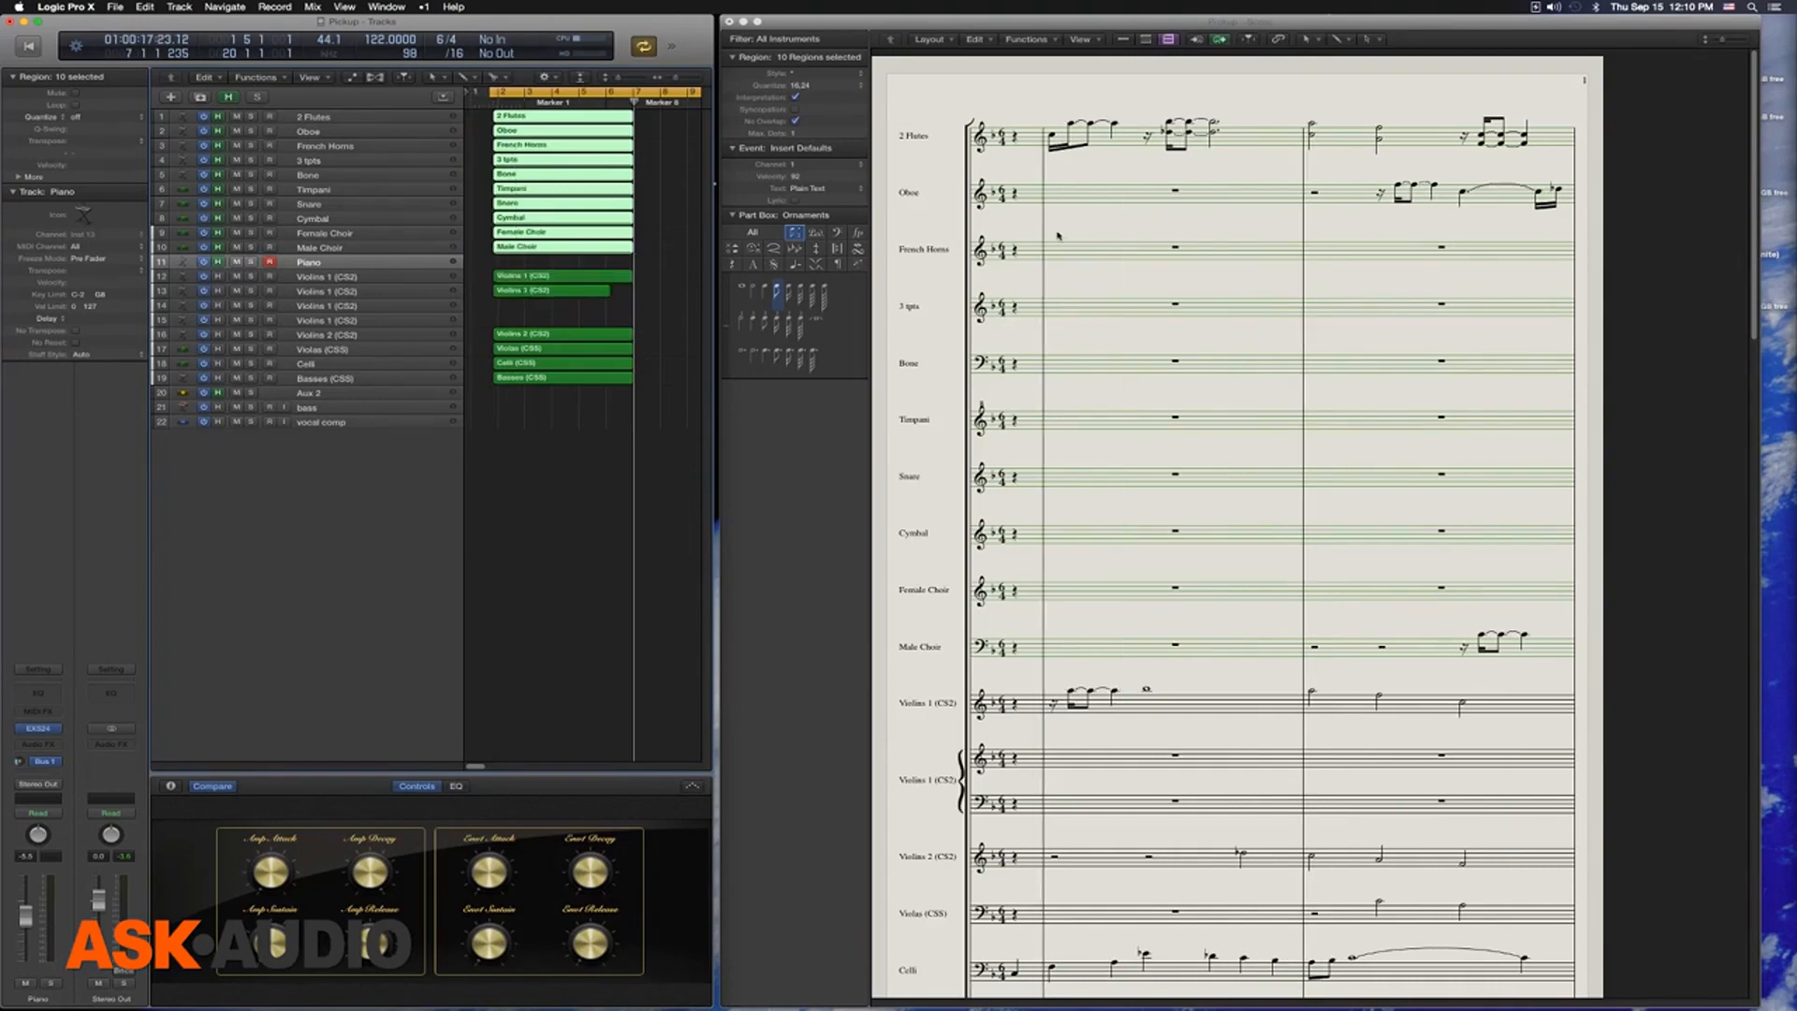
Check the pickup bar on every staff of the first score page, from 2 Flutes down to Basses
{"action": "scroll", "coordinate": [1046, 165], "scroll_direction": "down", "scroll_amount": 3}
{"action": "scroll", "coordinate": [1047, 165], "scroll_direction": "down", "scroll_amount": 2}
{"action": "scroll", "coordinate": [1046, 165], "scroll_direction": "down", "scroll_amount": 2}
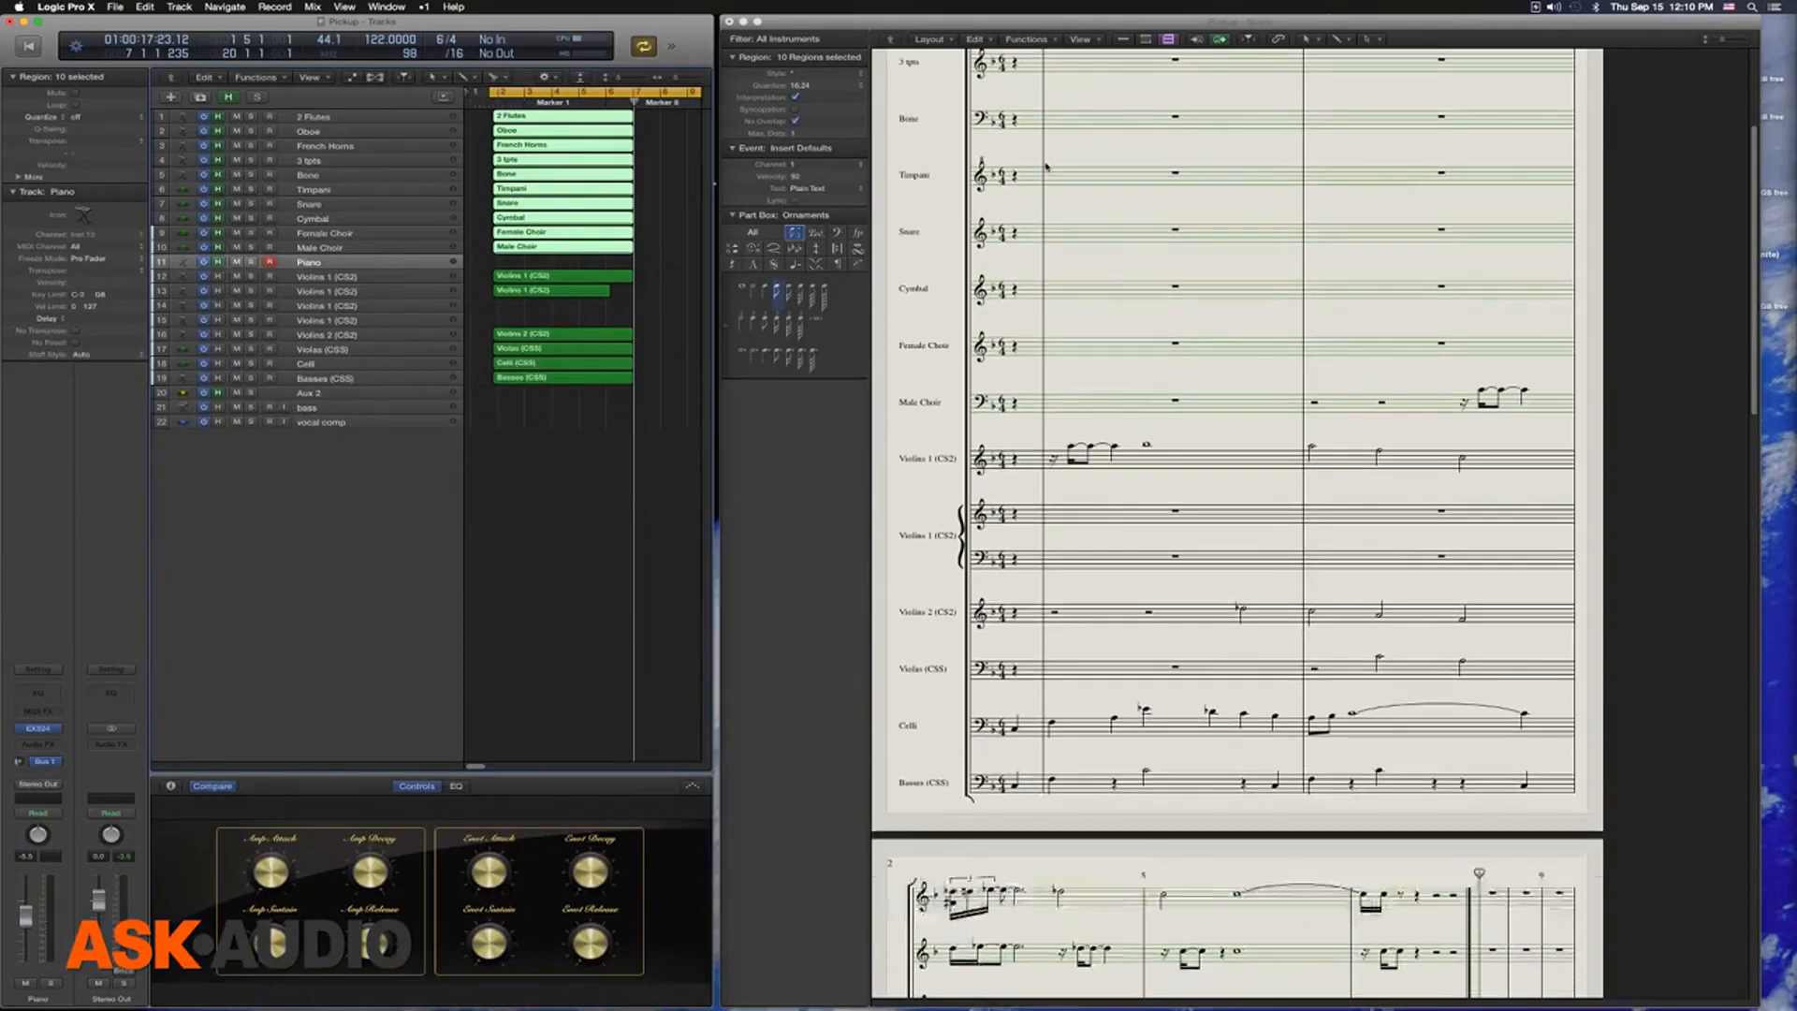
{"action": "scroll", "coordinate": [926, 230], "scroll_direction": "up", "scroll_amount": 6}
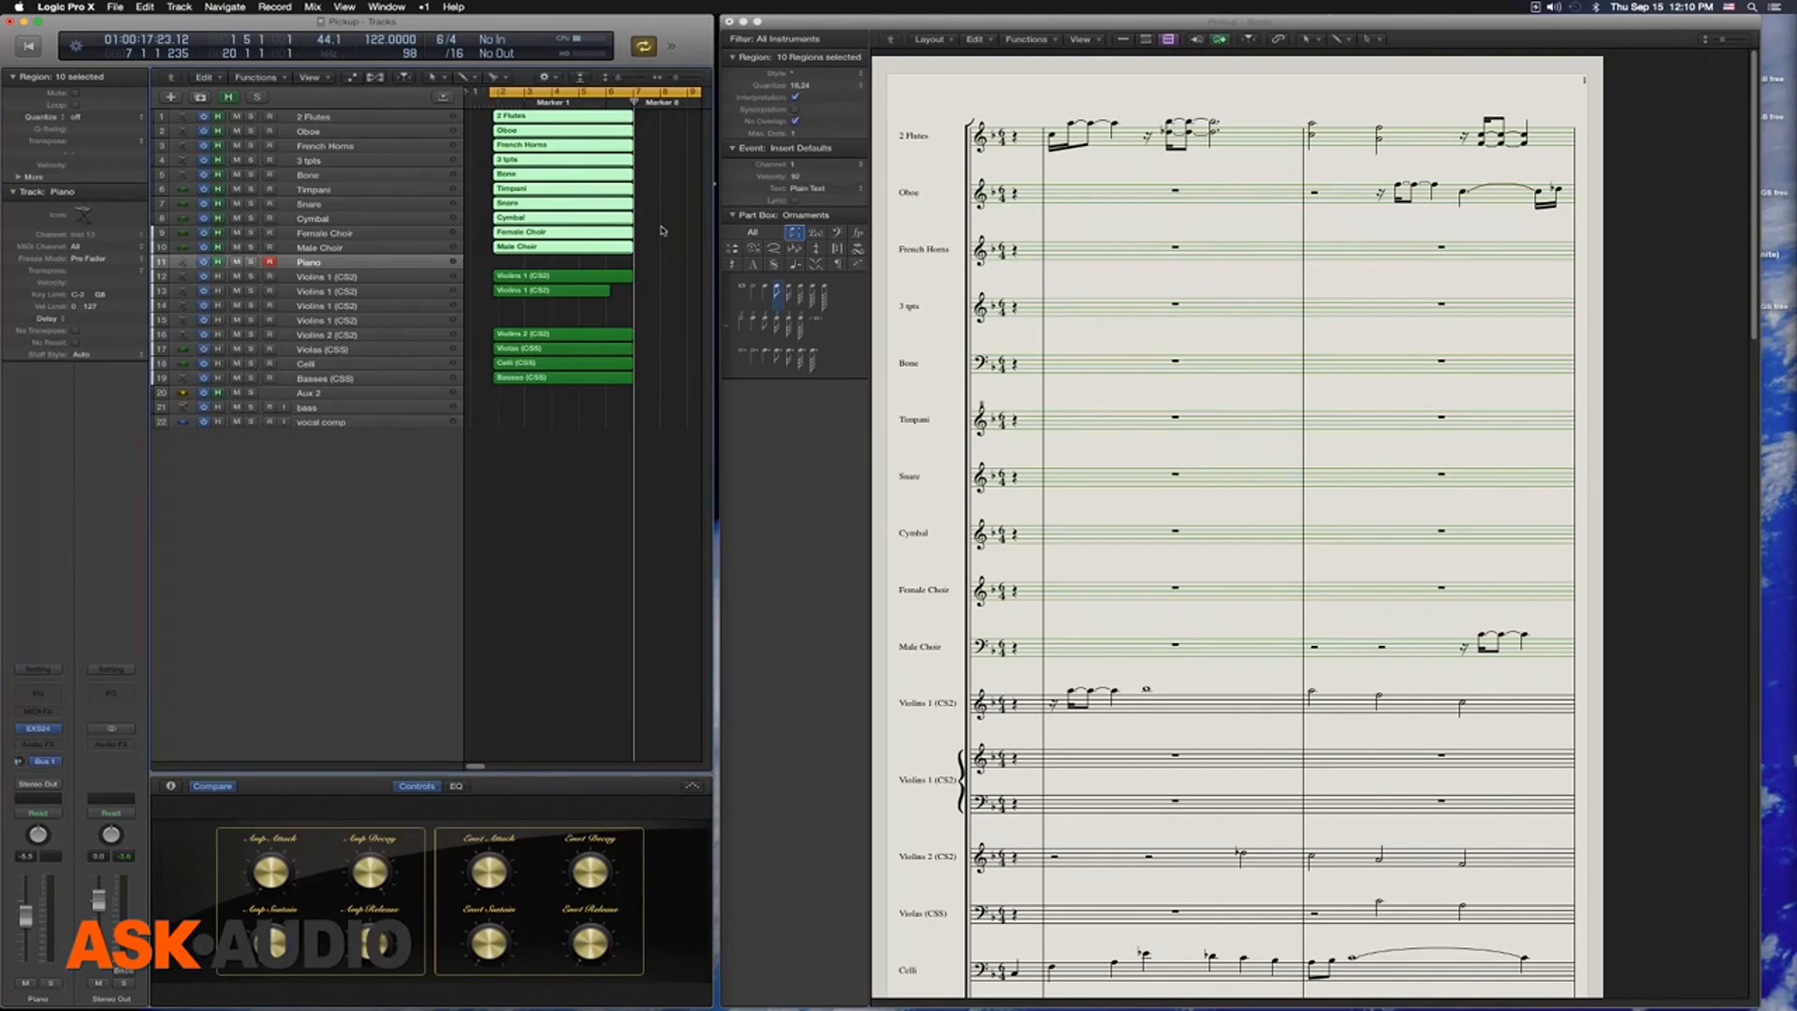
{"action": "scroll", "coordinate": [1010, 293], "scroll_direction": "down", "scroll_amount": 3}
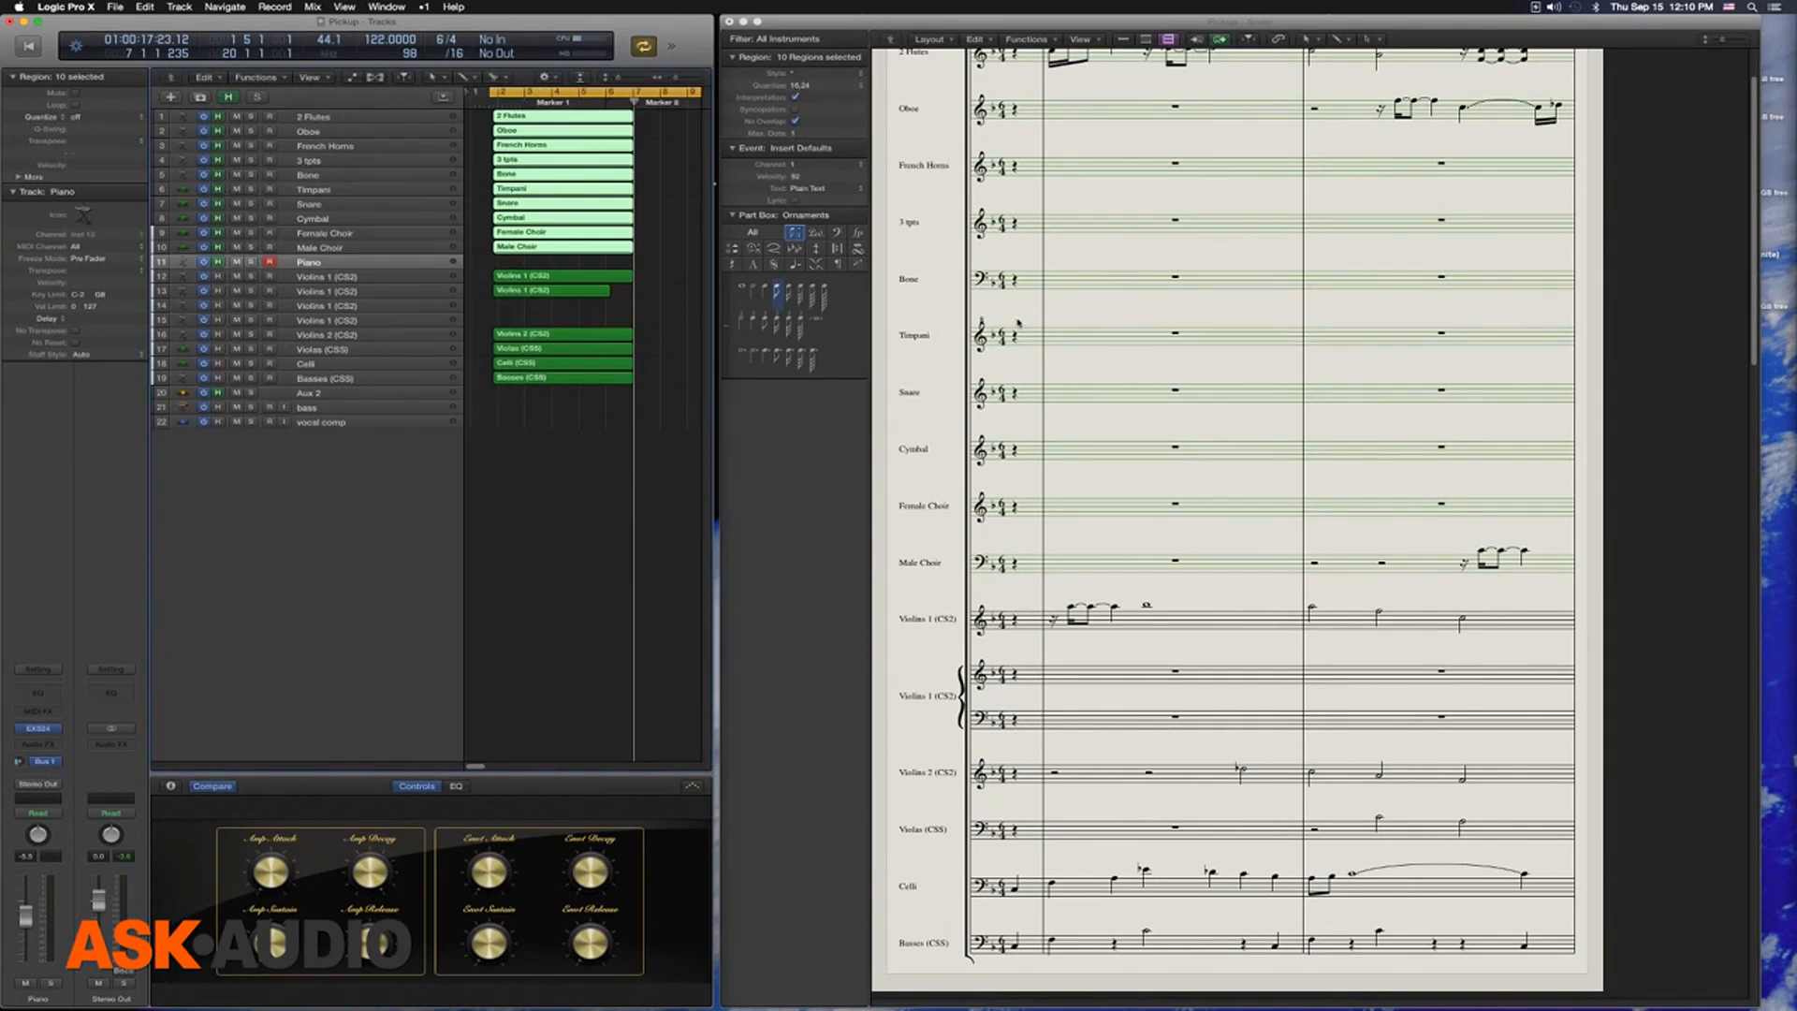
{"action": "scroll", "coordinate": [1006, 329], "scroll_direction": "up", "scroll_amount": 3}
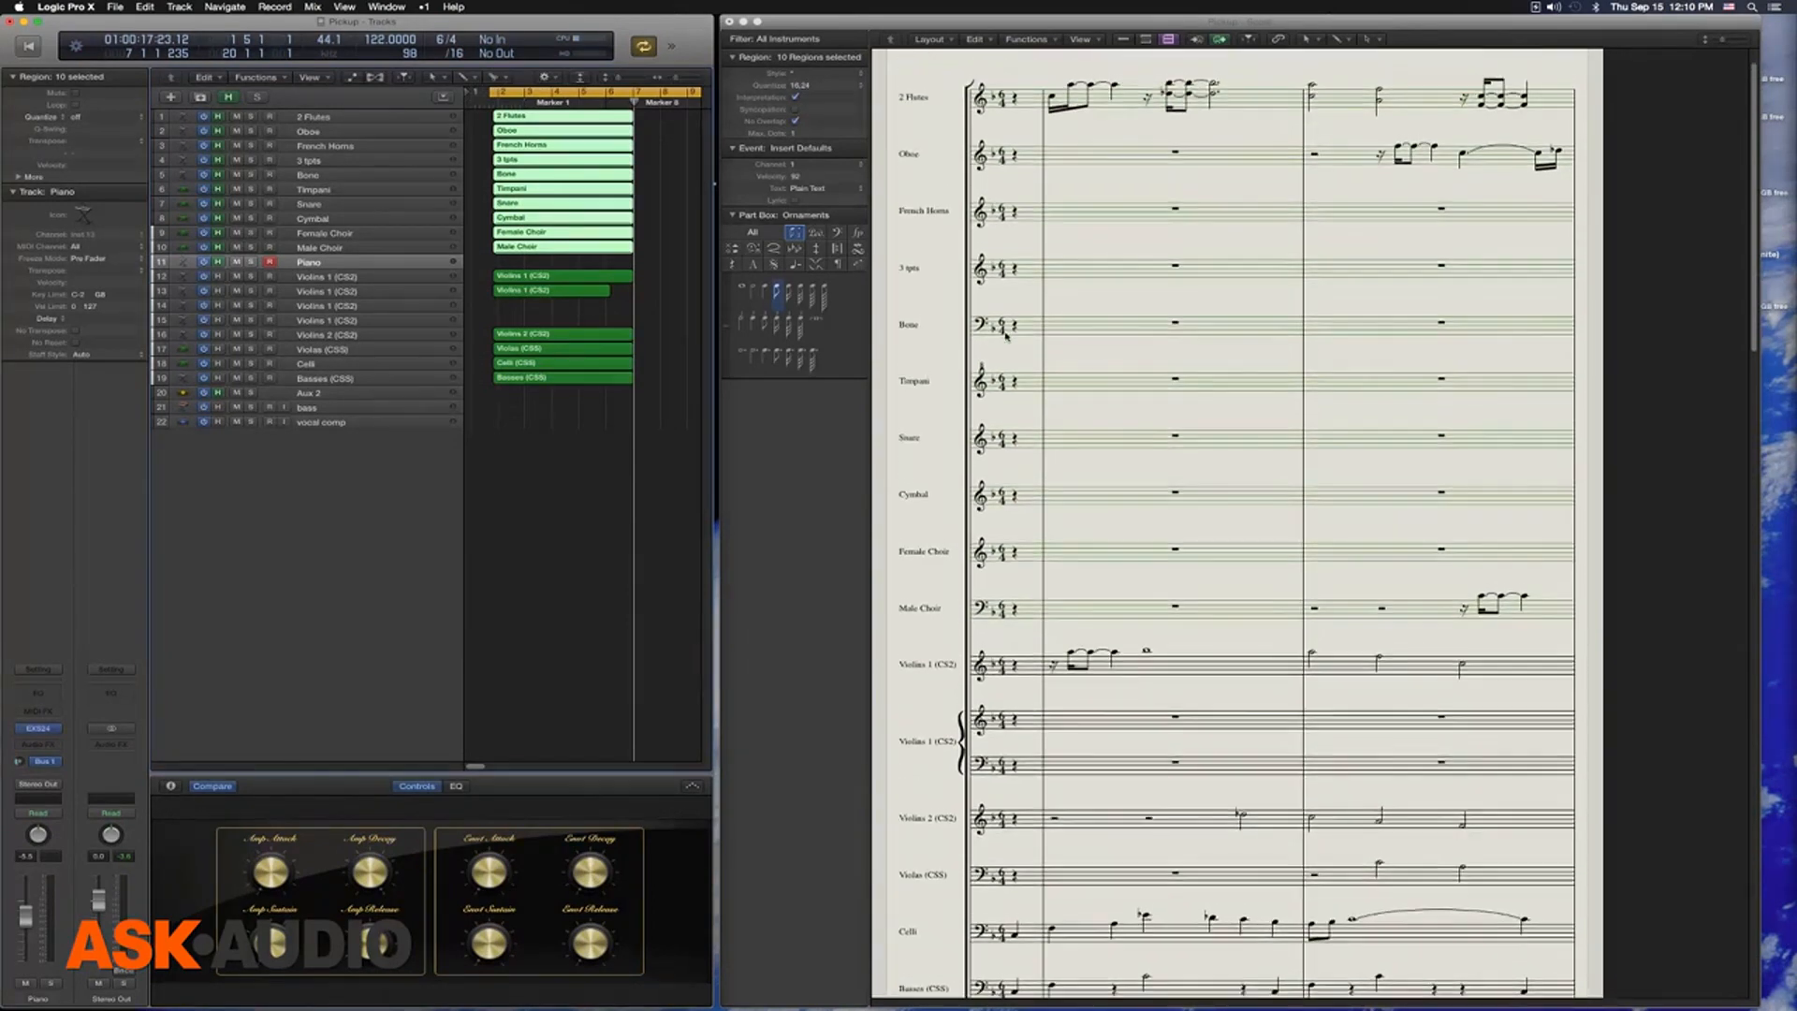
Play the opening of the arrangement with all the trimmed regions, then stop playback
{"action": "key", "text": "space"}
{"action": "scroll", "coordinate": [1065, 221], "scroll_direction": "down", "scroll_amount": 3}
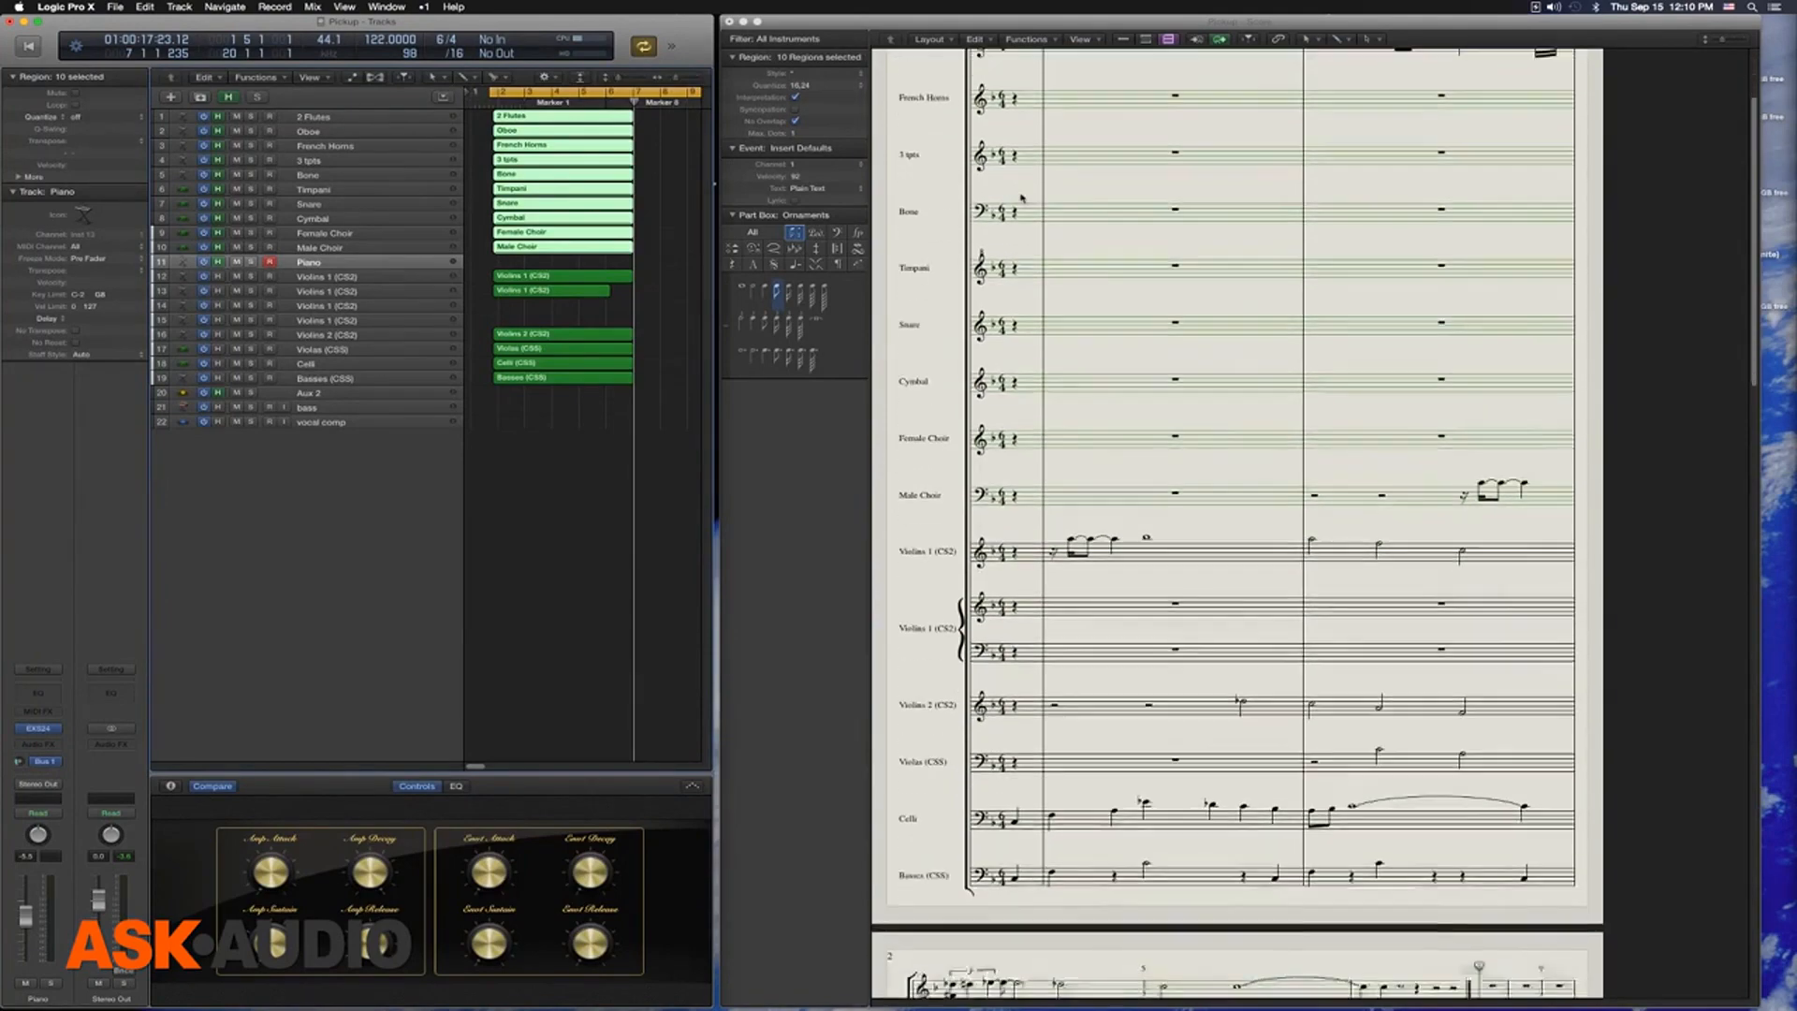
{"action": "key", "text": "super+Up"}
{"action": "key", "text": "super+Up"}
{"action": "key", "text": "super+Up"}
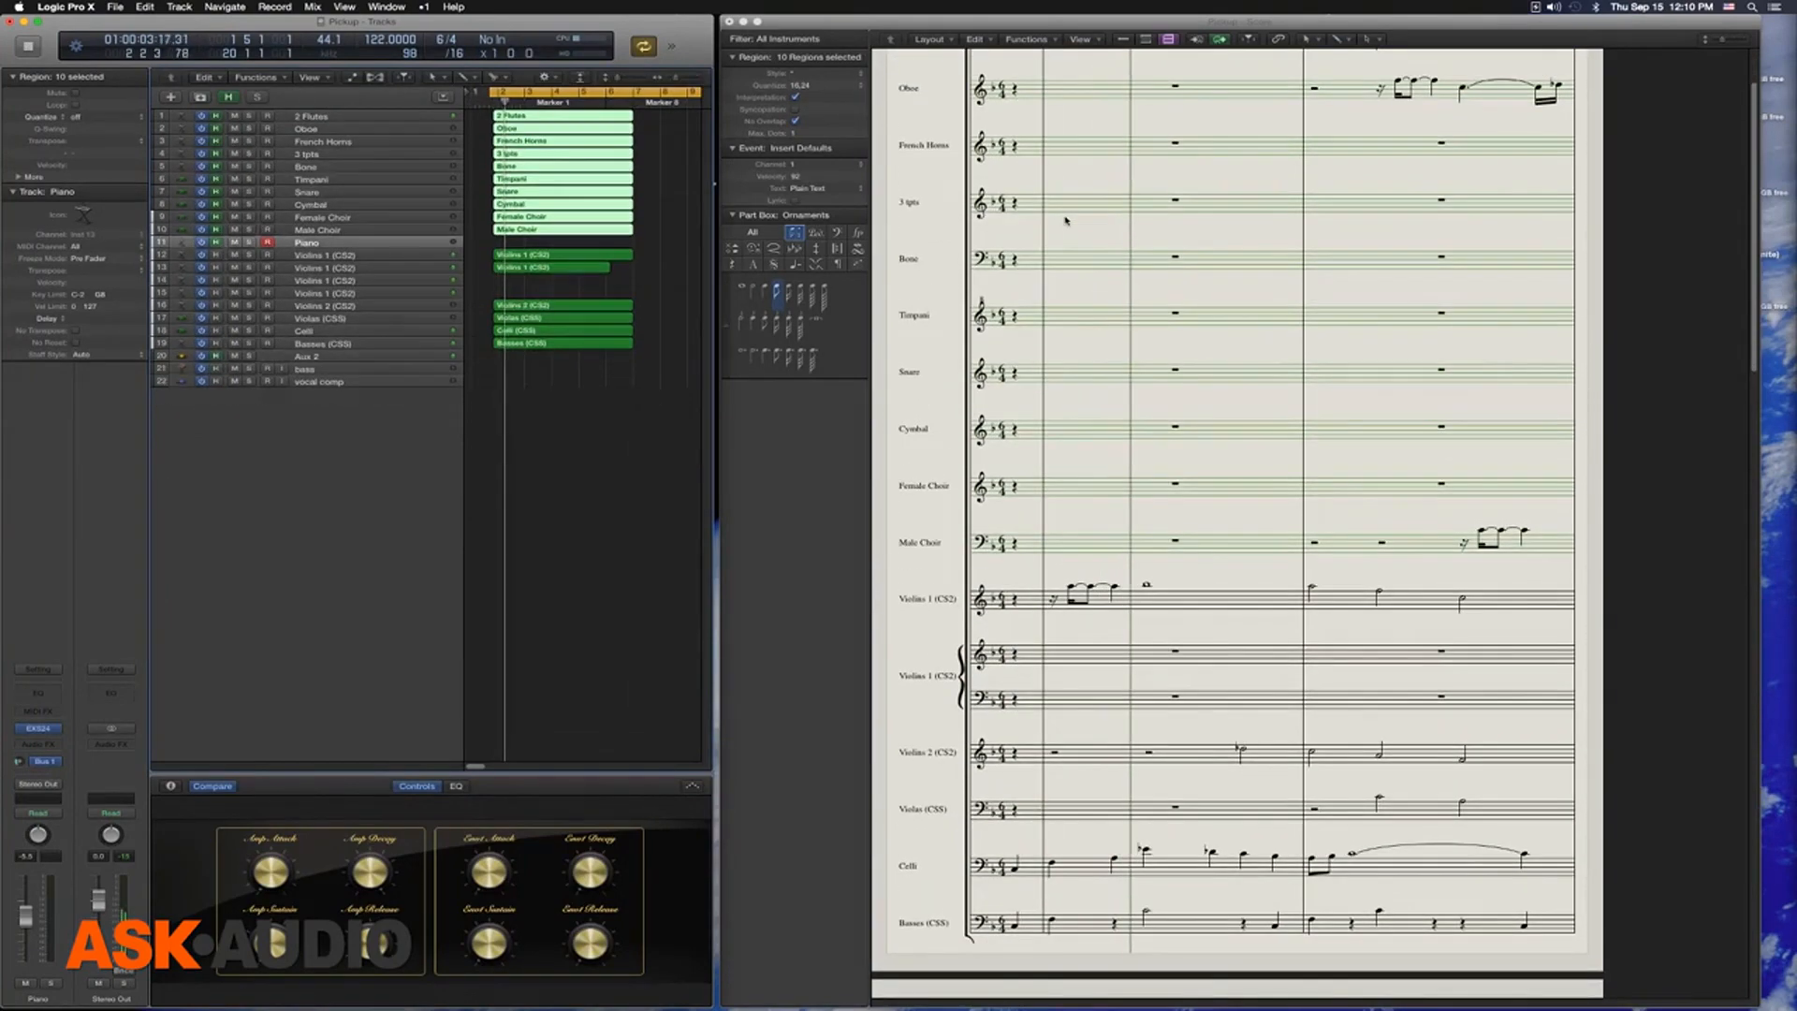
{"action": "key", "text": "space"}
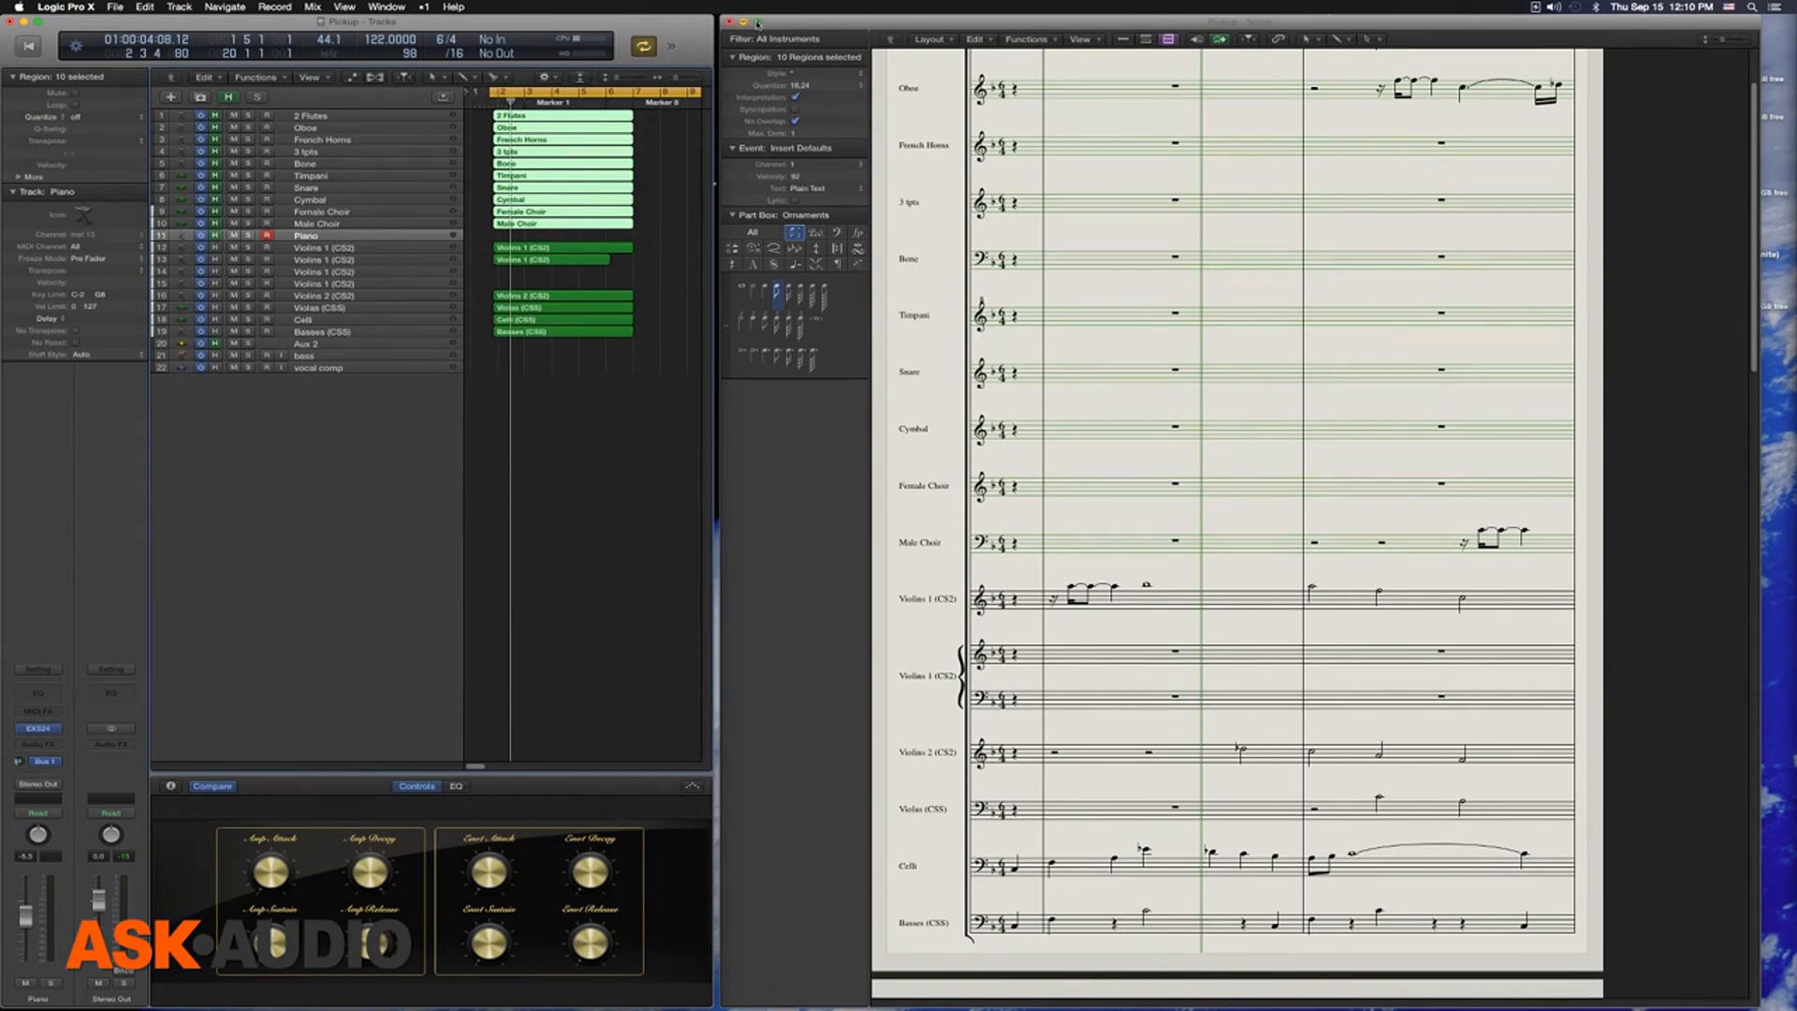
Enlarge the Score window to fill the screen and play the arrangement with two full pages side by side
{"action": "left_click", "coordinate": [757, 20]}
{"action": "scroll", "coordinate": [1098, 276], "scroll_direction": "up", "scroll_amount": 3}
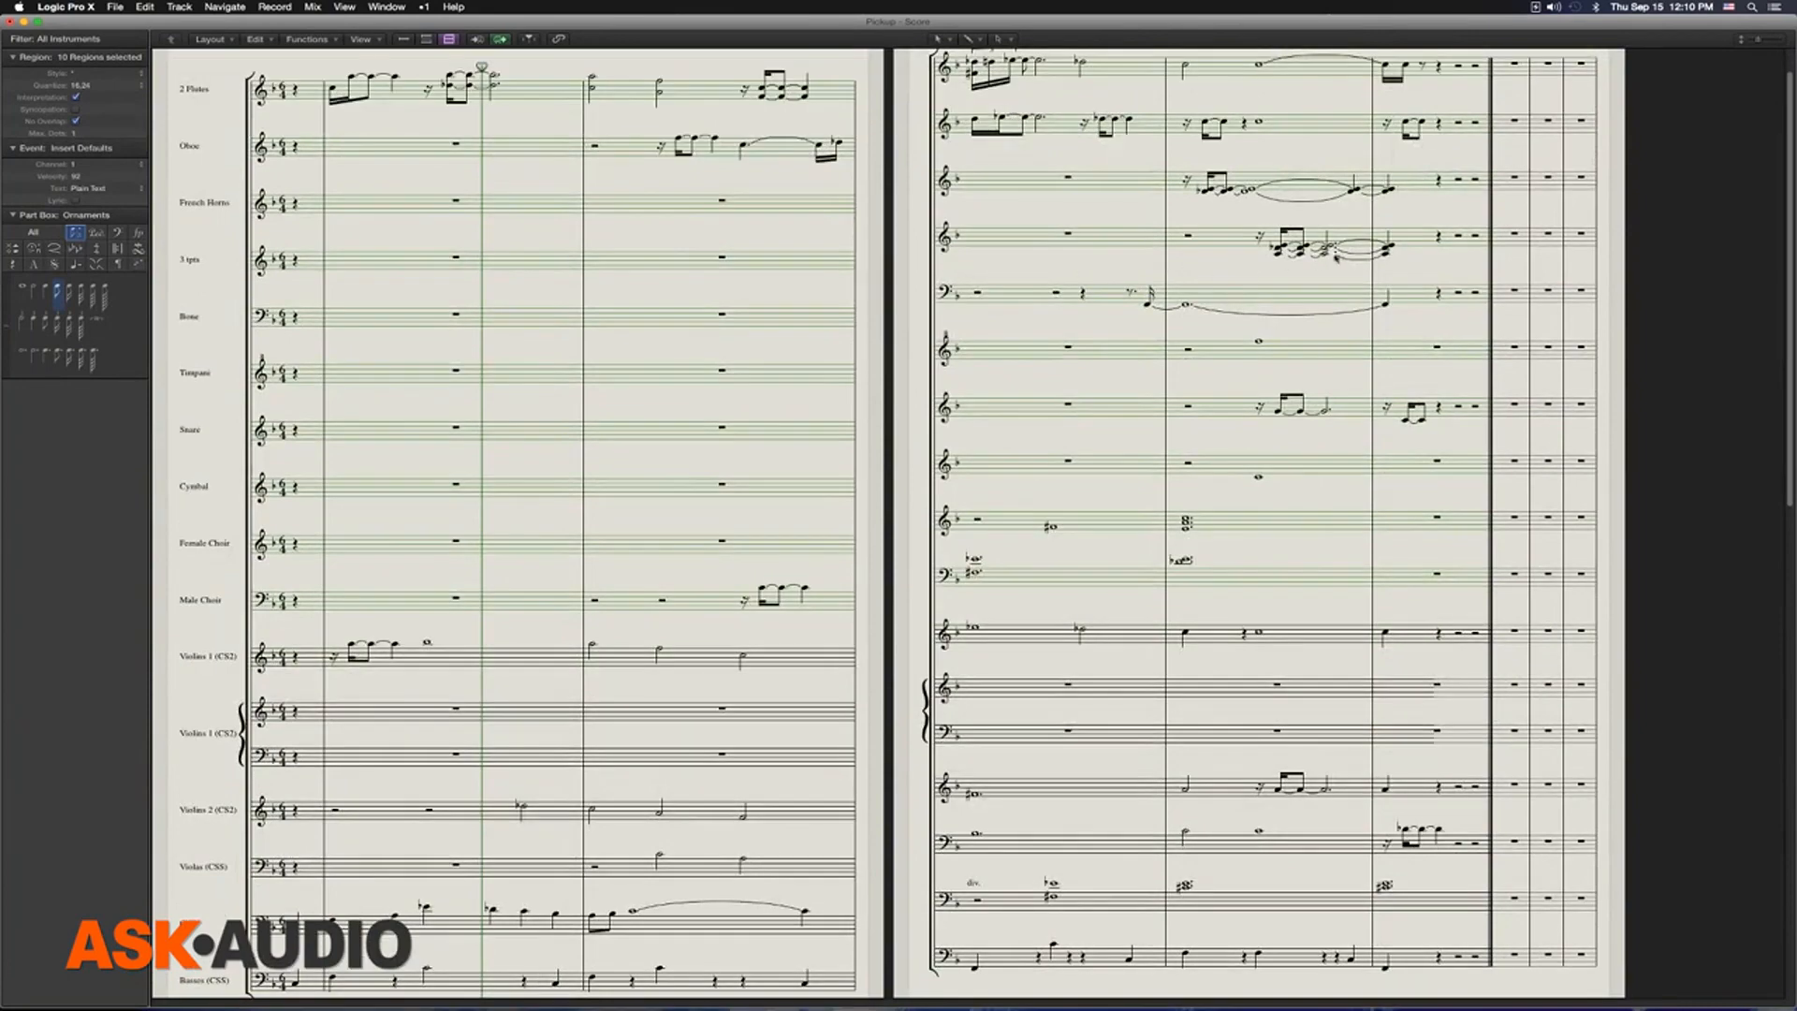
{"action": "scroll", "coordinate": [1298, 262], "scroll_direction": "up", "scroll_amount": 2}
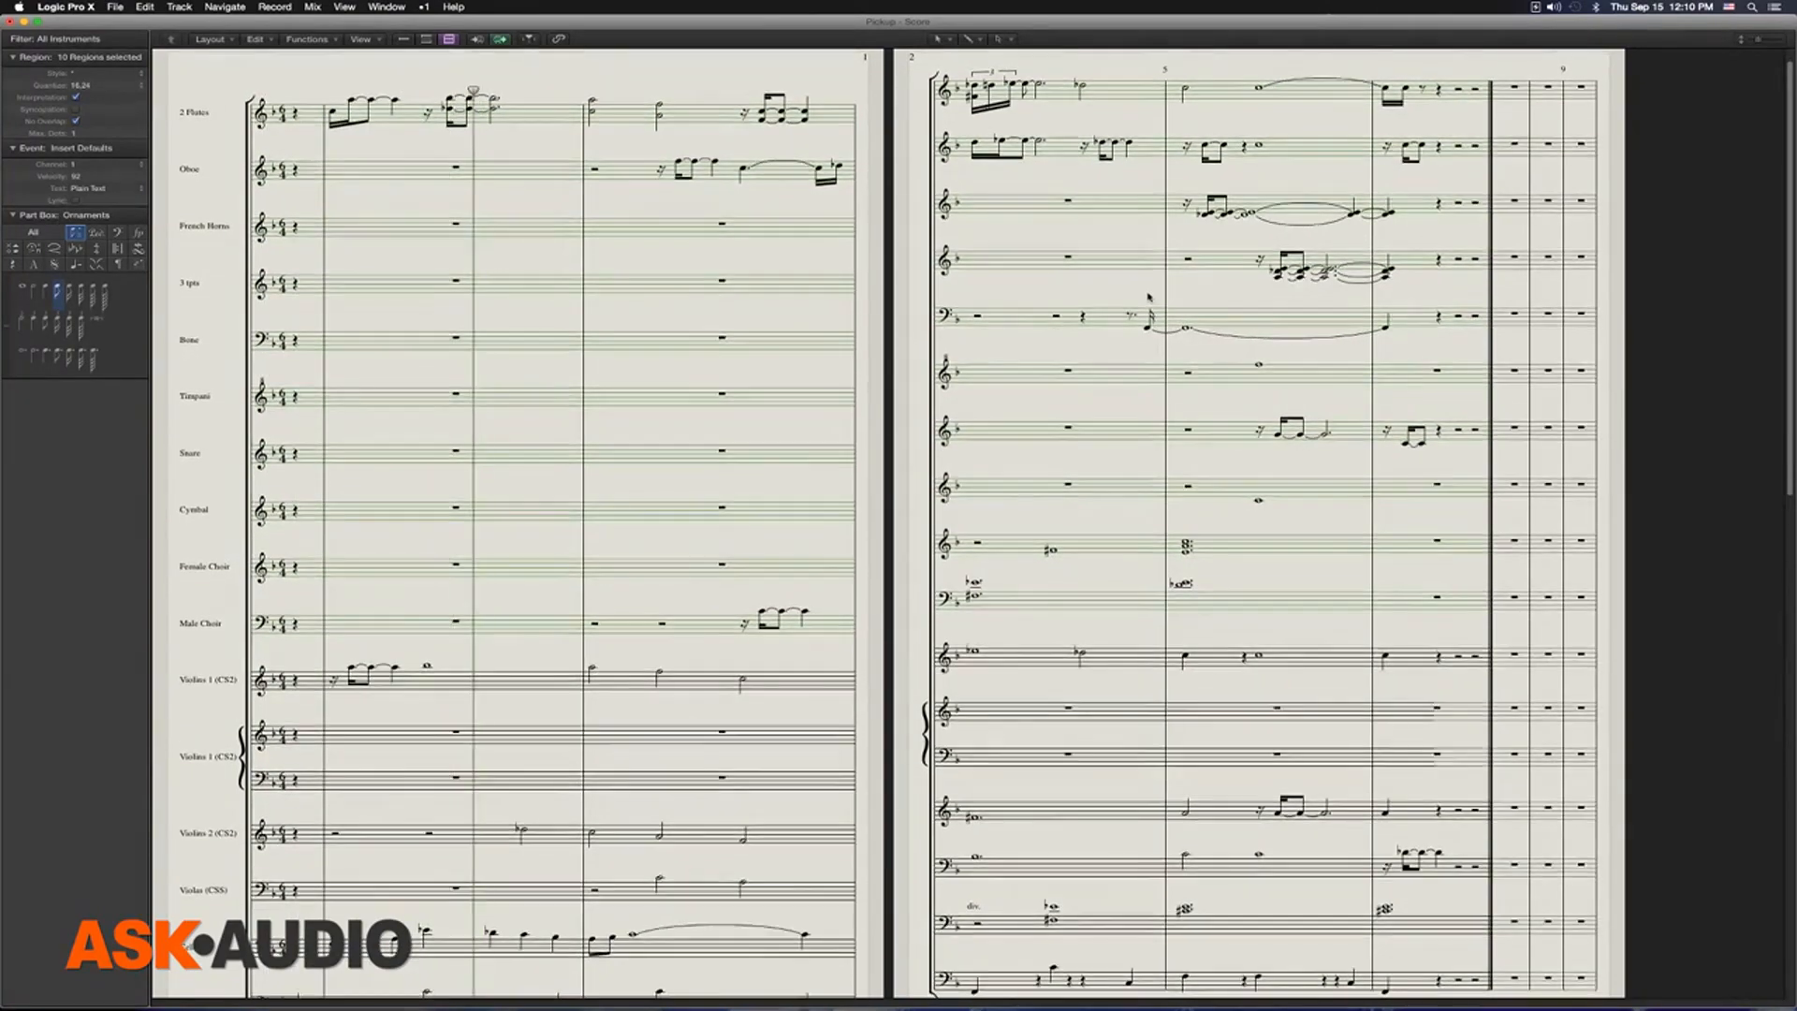
{"action": "key", "text": "super+Up"}
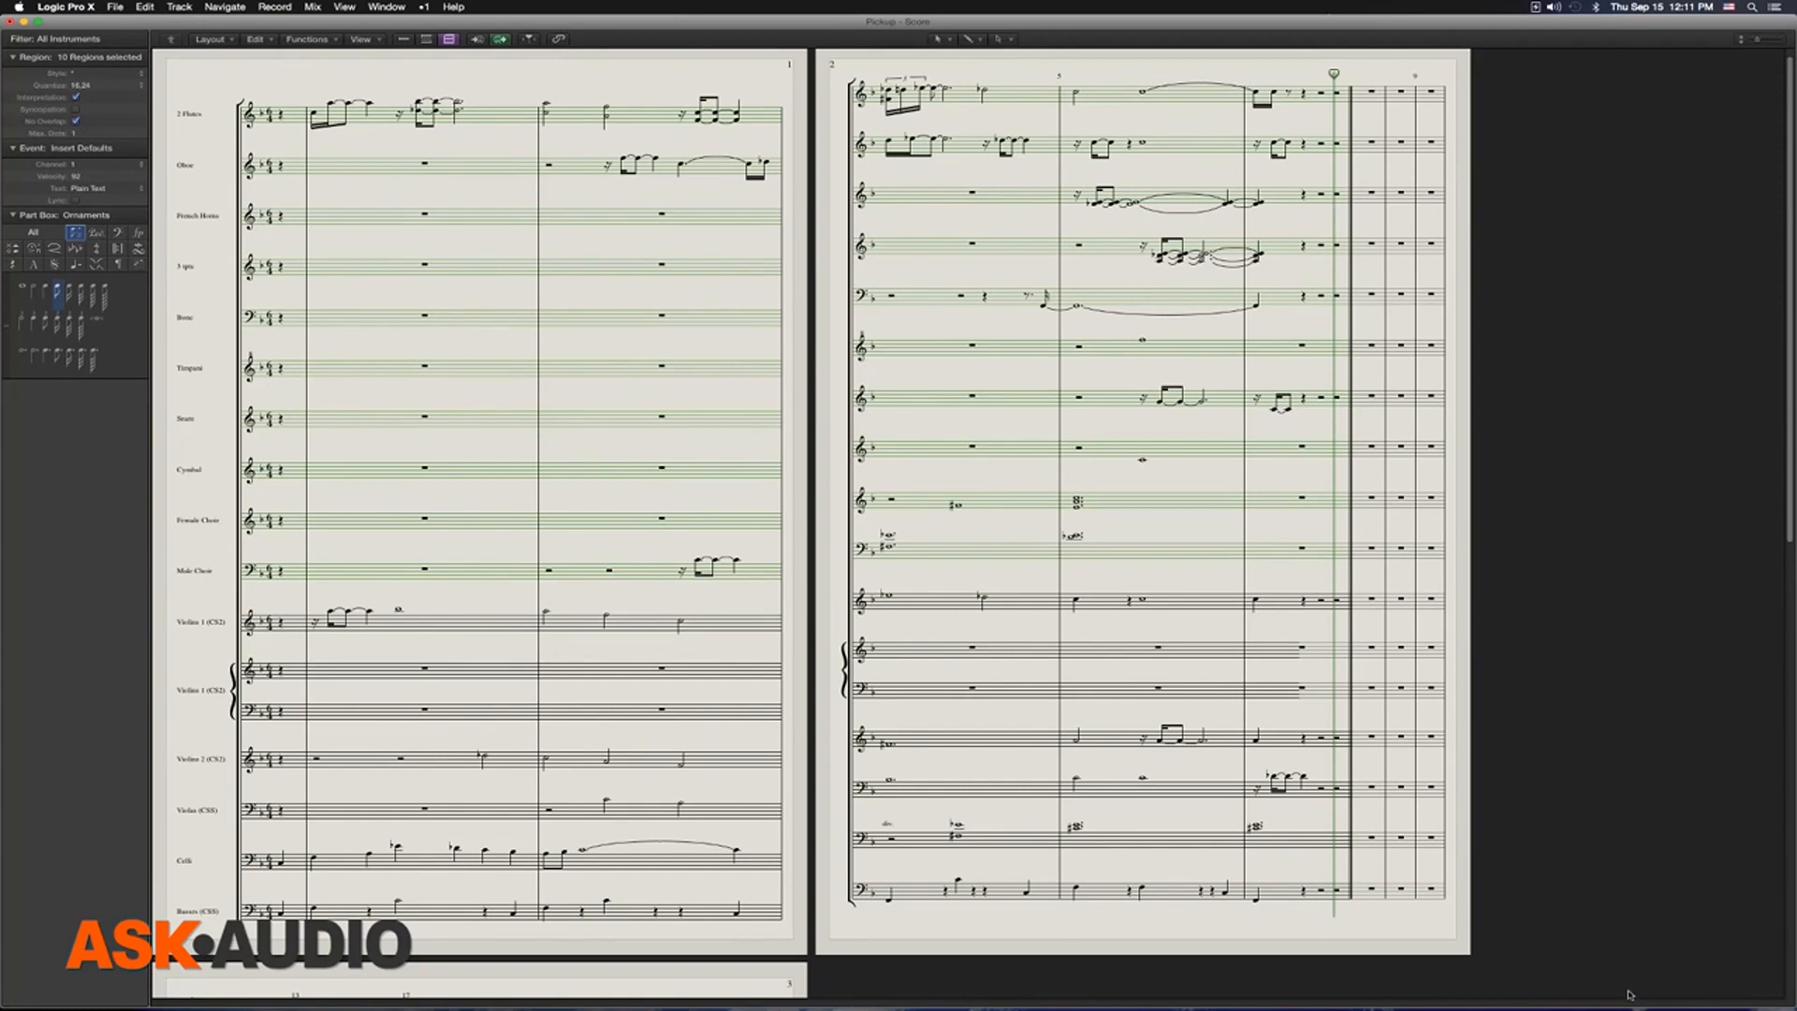
Narrow the Score window and place it beside the Tracks window, filling the remaining screen width and showing the first page
{"action": "left_click_drag", "start_coordinate": [1760, 1005], "coordinate": [945, 1007]}
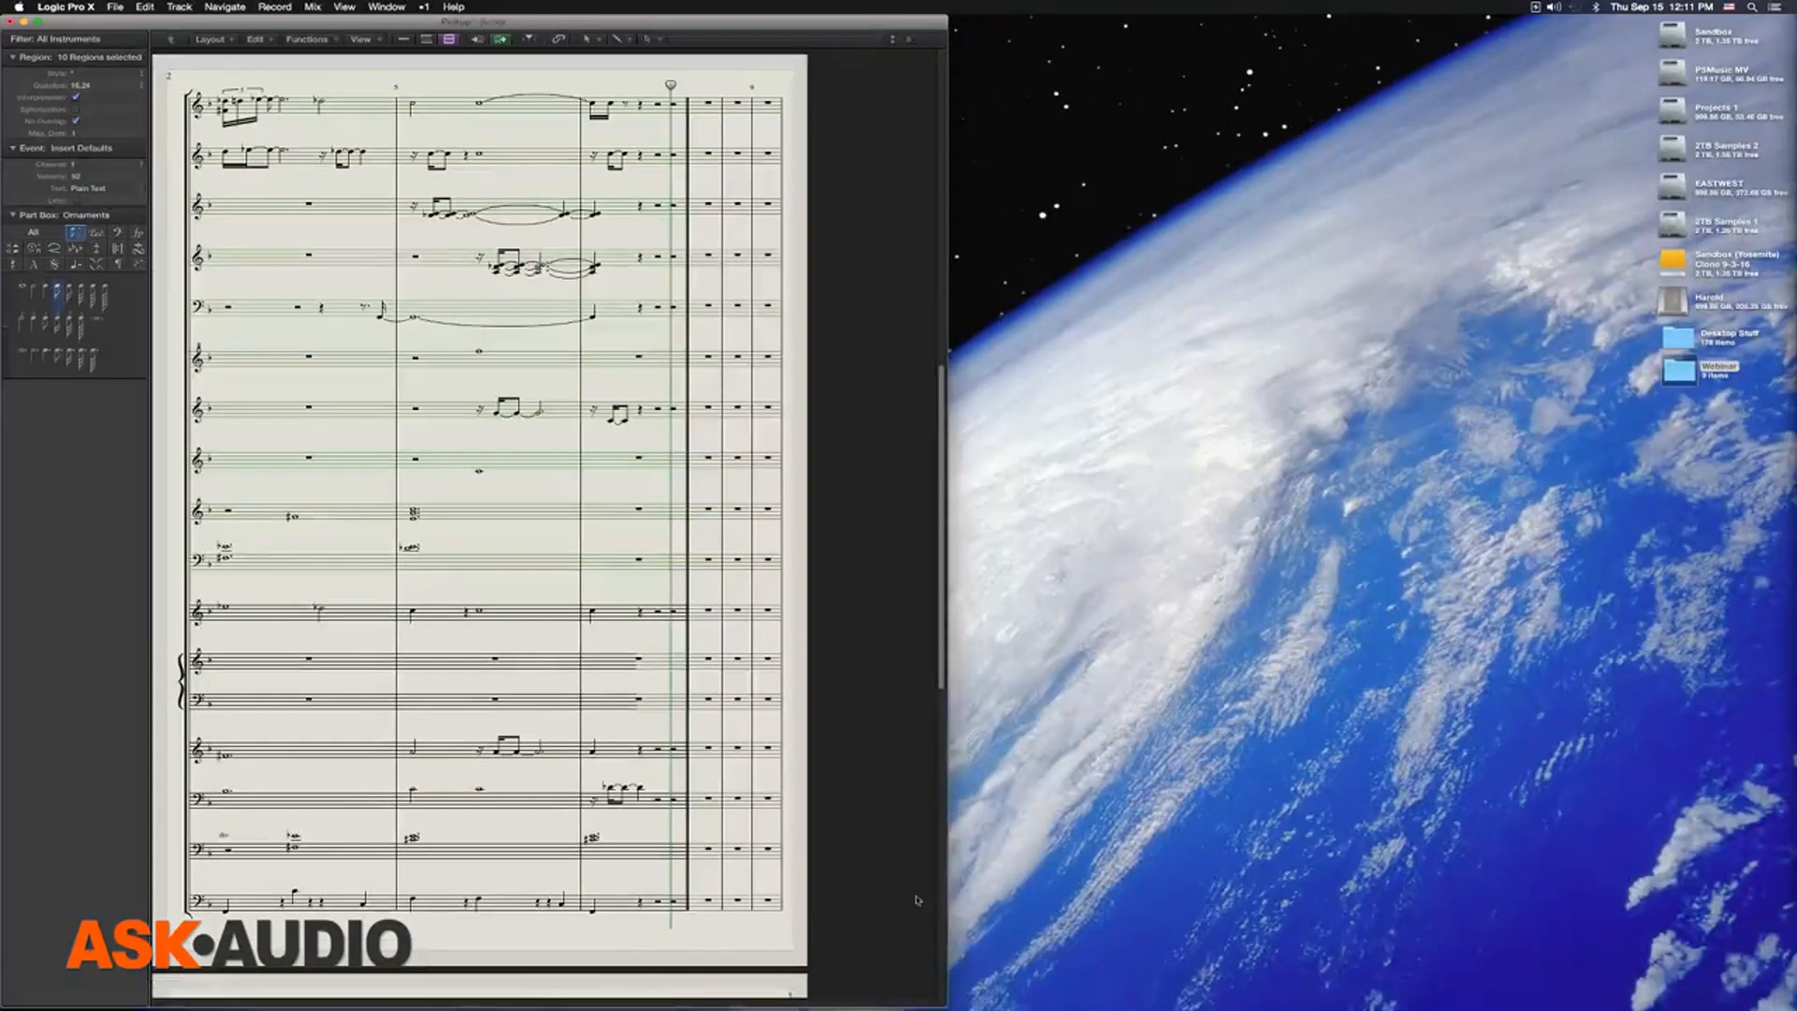
{"action": "left_click_drag", "start_coordinate": [124, 26], "coordinate": [839, 26]}
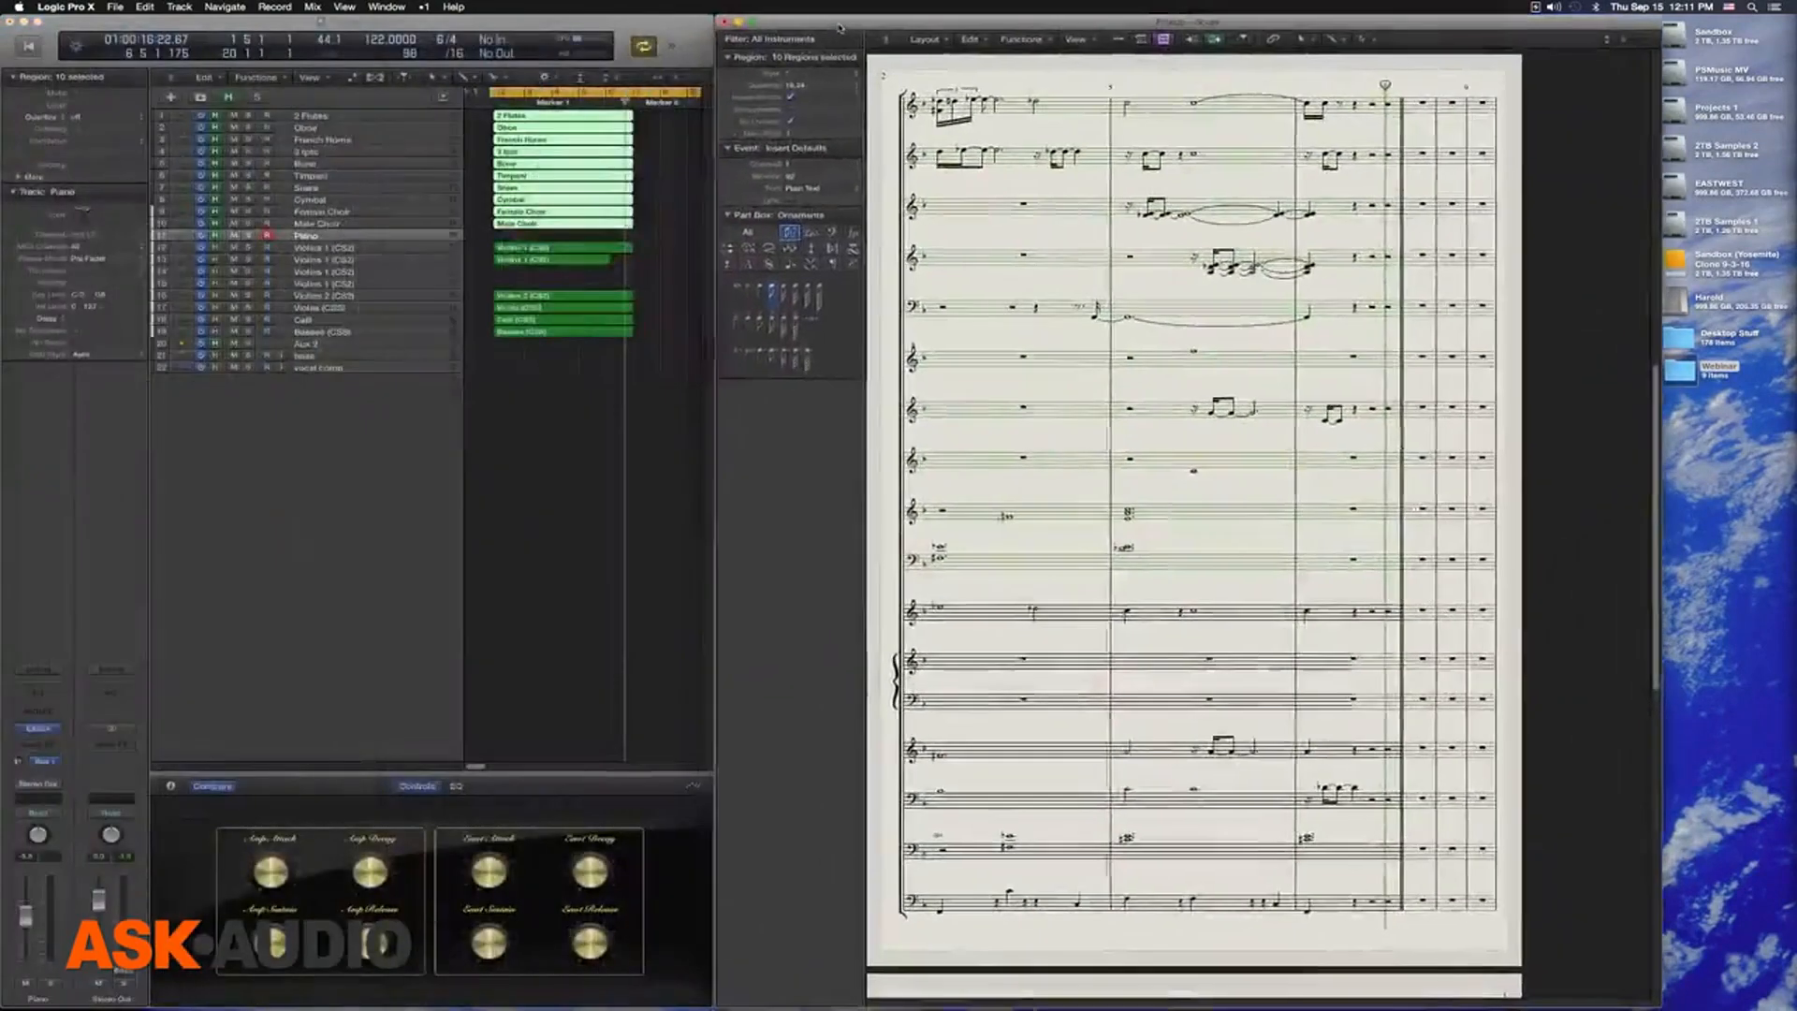
{"action": "left_click_drag", "start_coordinate": [1657, 1000], "coordinate": [1760, 1000]}
{"action": "scroll", "coordinate": [1194, 497], "scroll_direction": "up", "scroll_amount": 10}
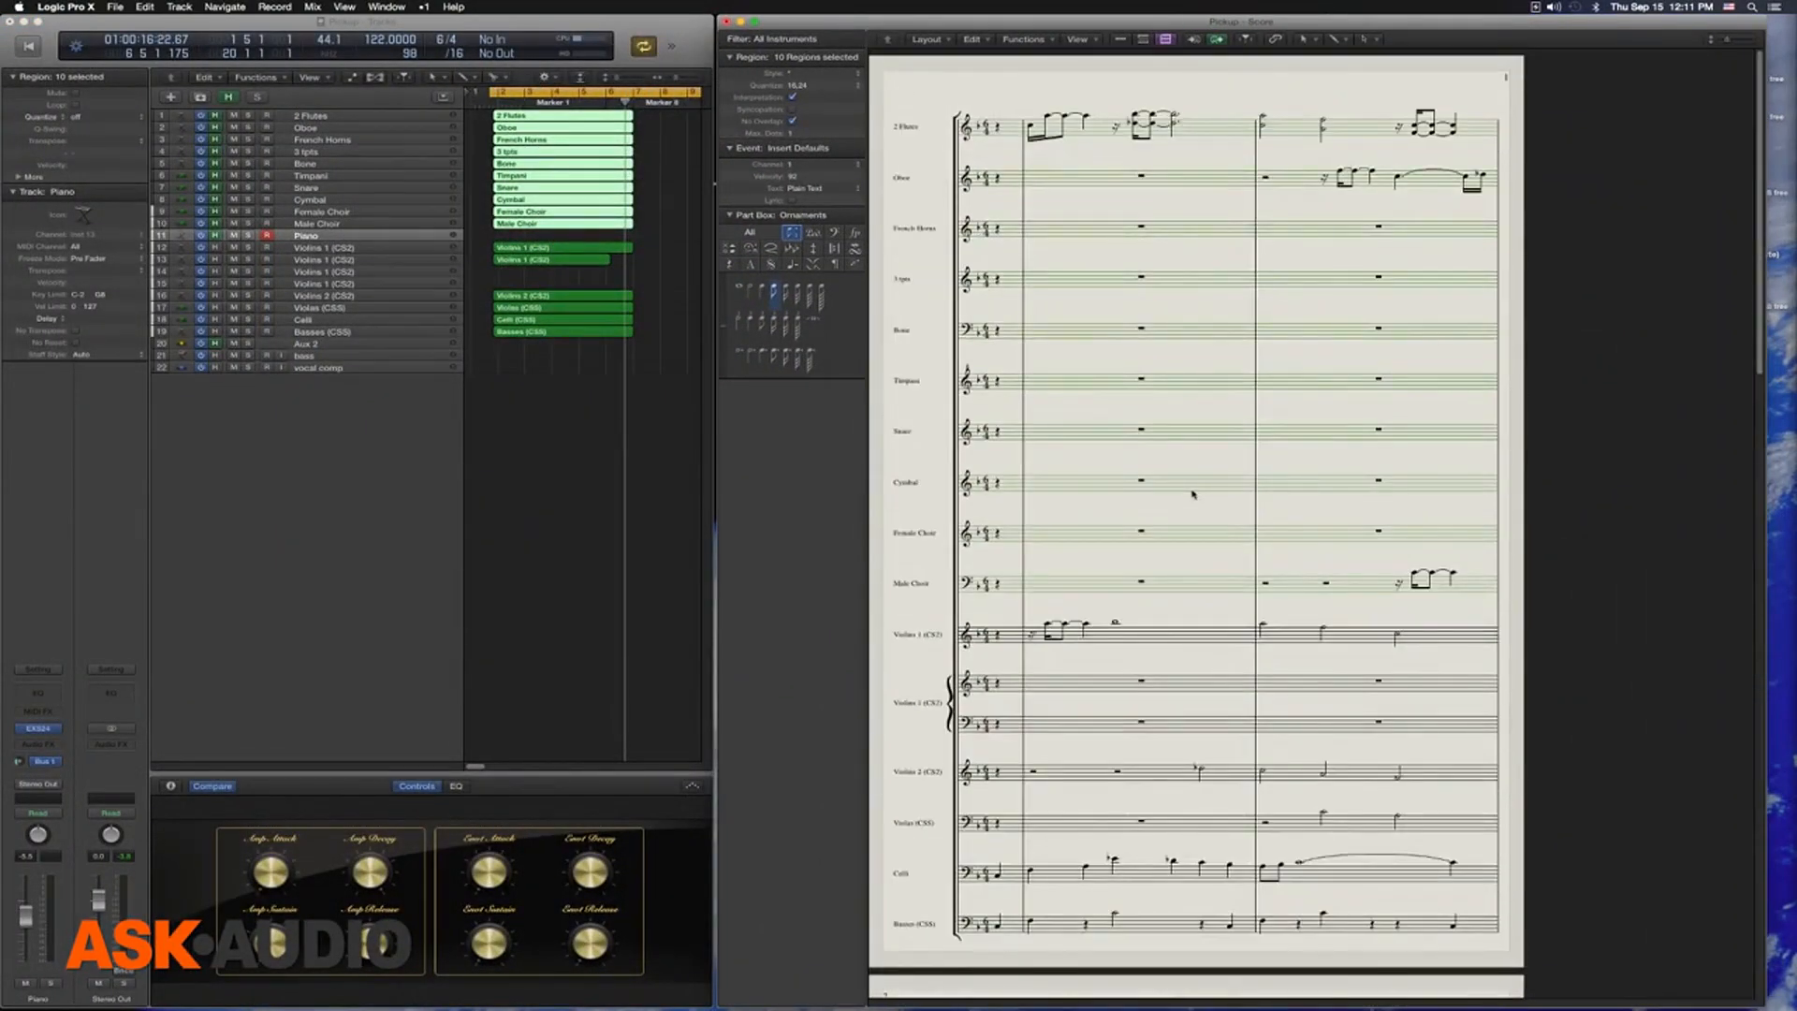